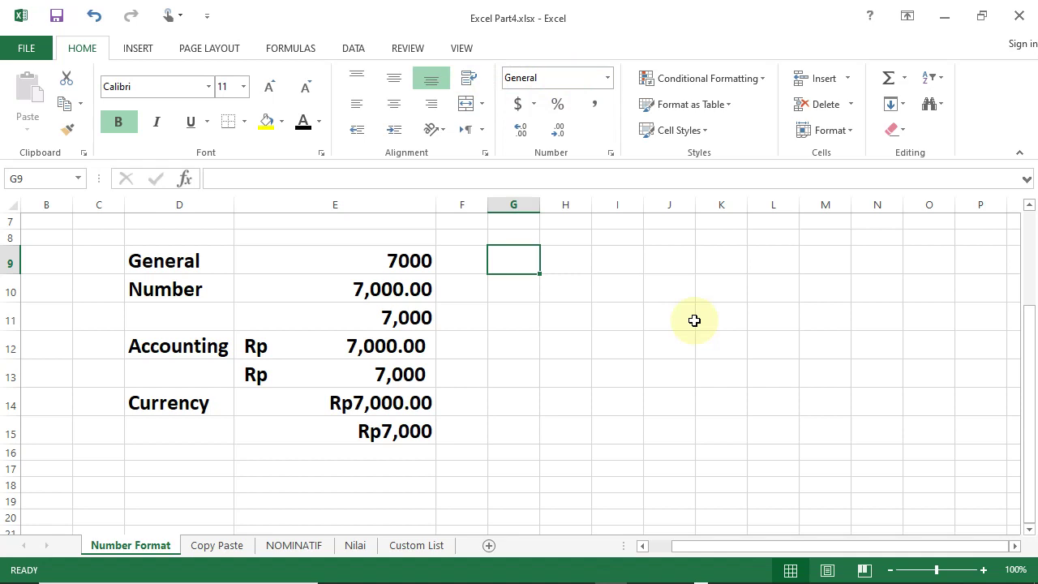
- Enter 7000 in cell G9, on the same row as the General example
text(7000)
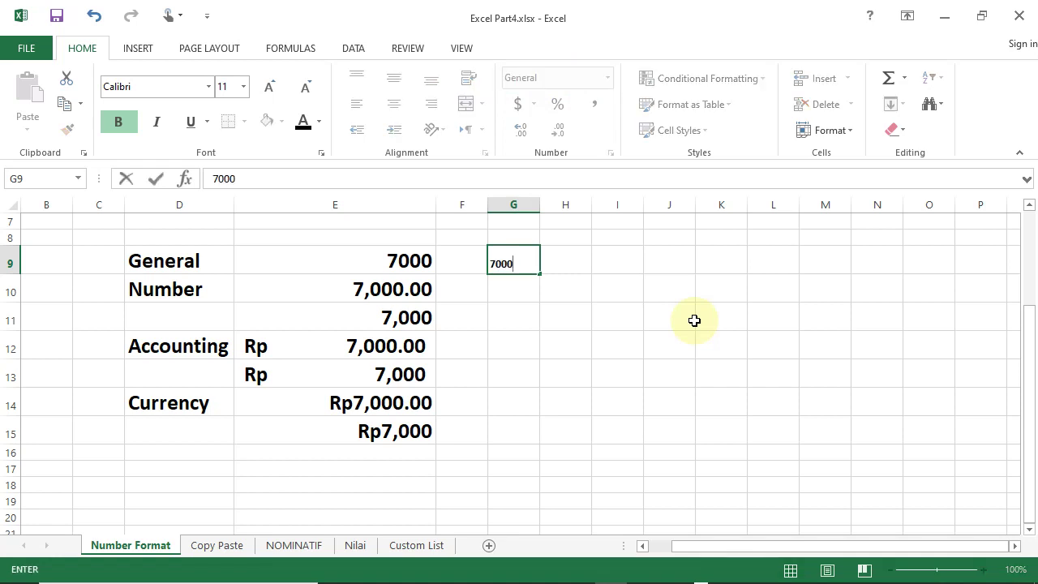
key(Return)
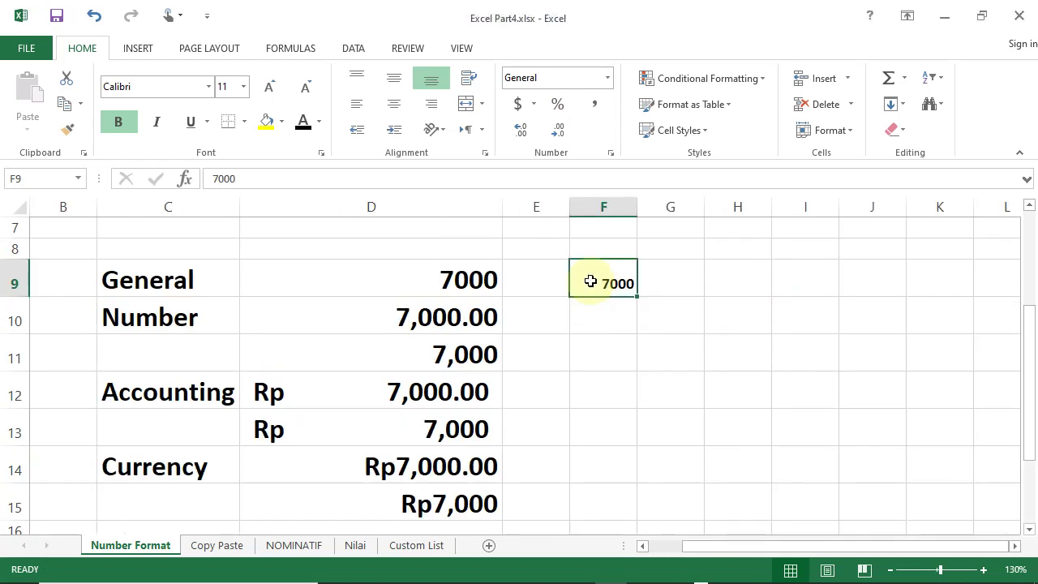
- Set cells F9:F15 to font size 20 and widen column F to roughly the width of the examples column
drag(590, 281, 588, 496)
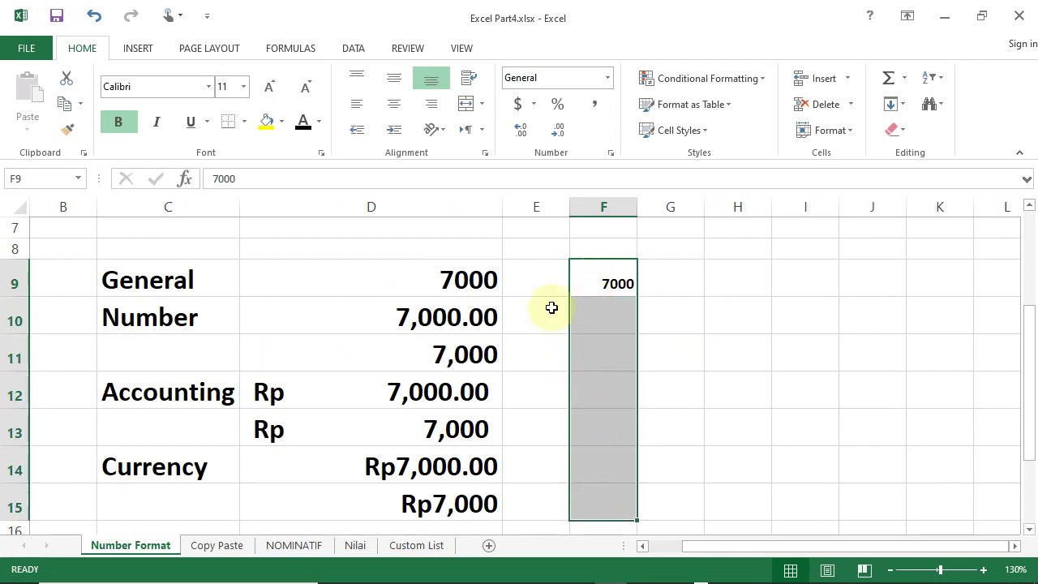
click(271, 87)
click(271, 87)
click(271, 86)
click(273, 91)
click(273, 91)
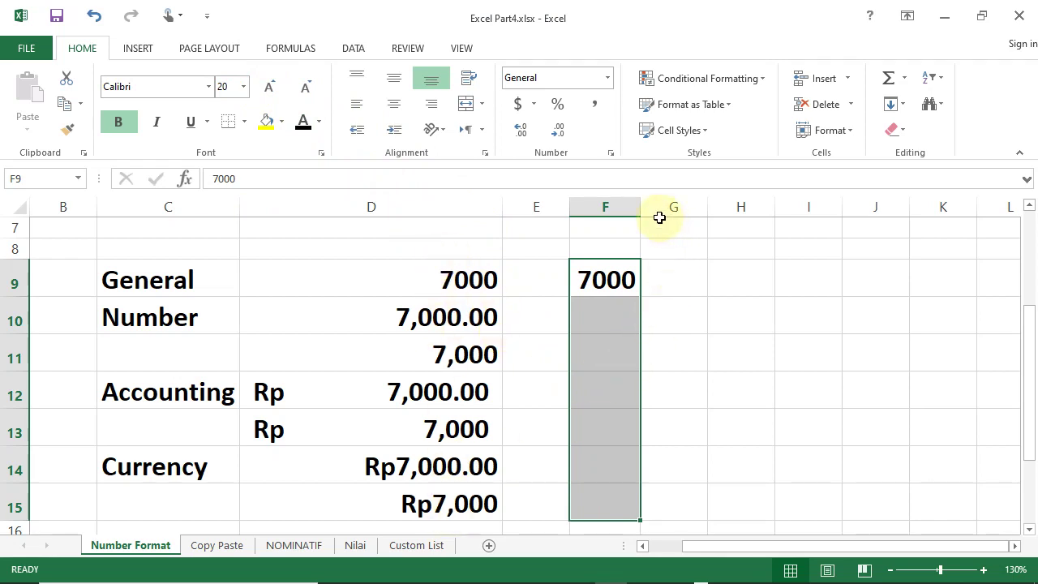
drag(642, 207, 795, 208)
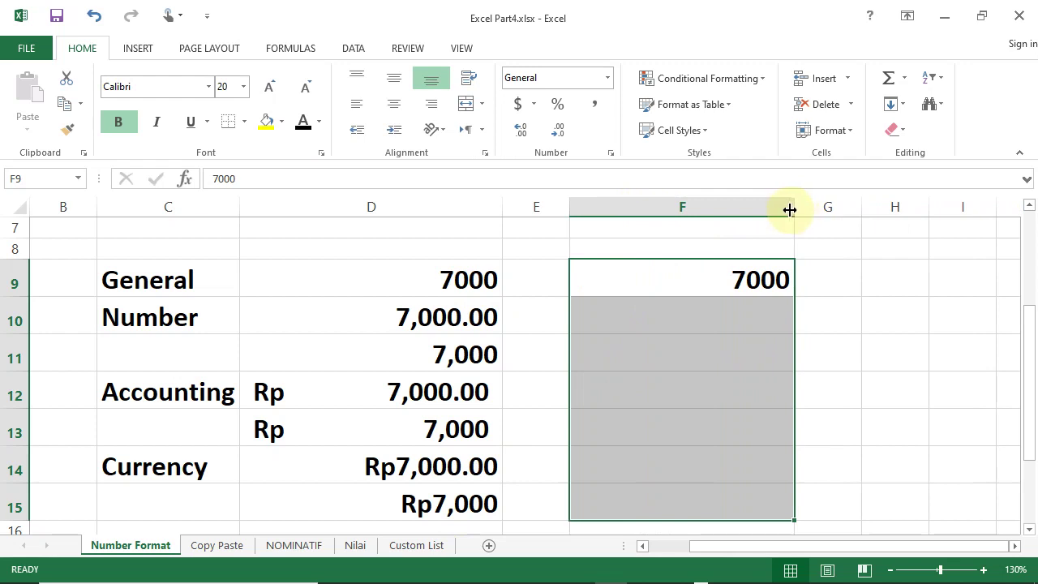
- Enter 7000 in cell F10, on the same row as the Number example
click(707, 315)
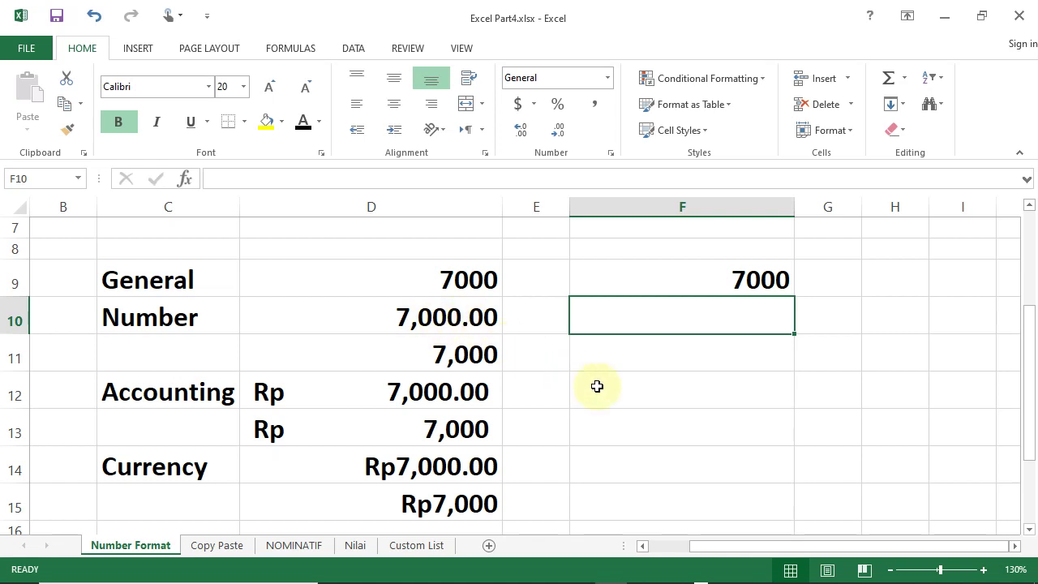
text(7000)
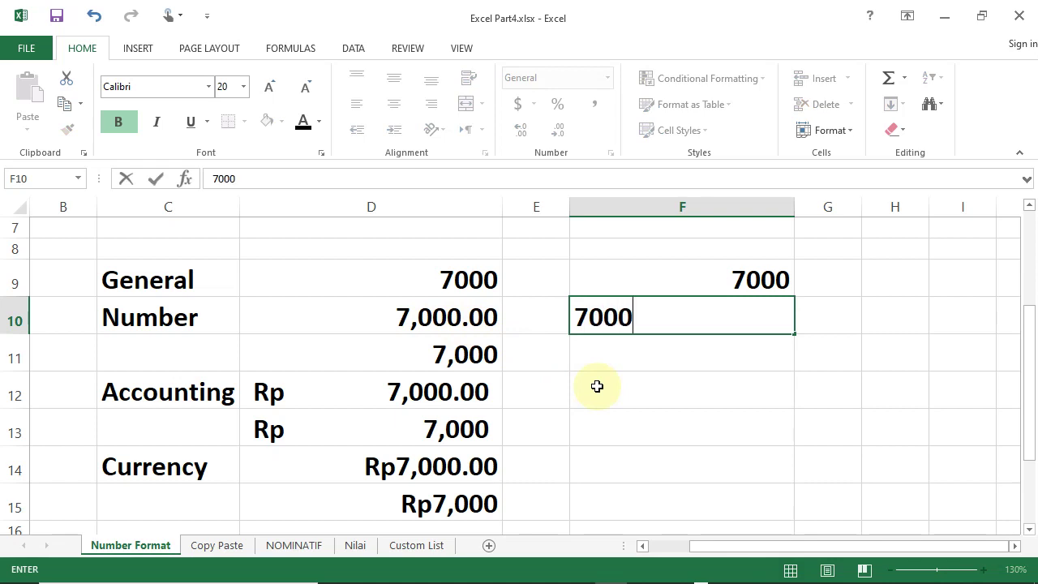
key(ctrl+Return)
key(Down)
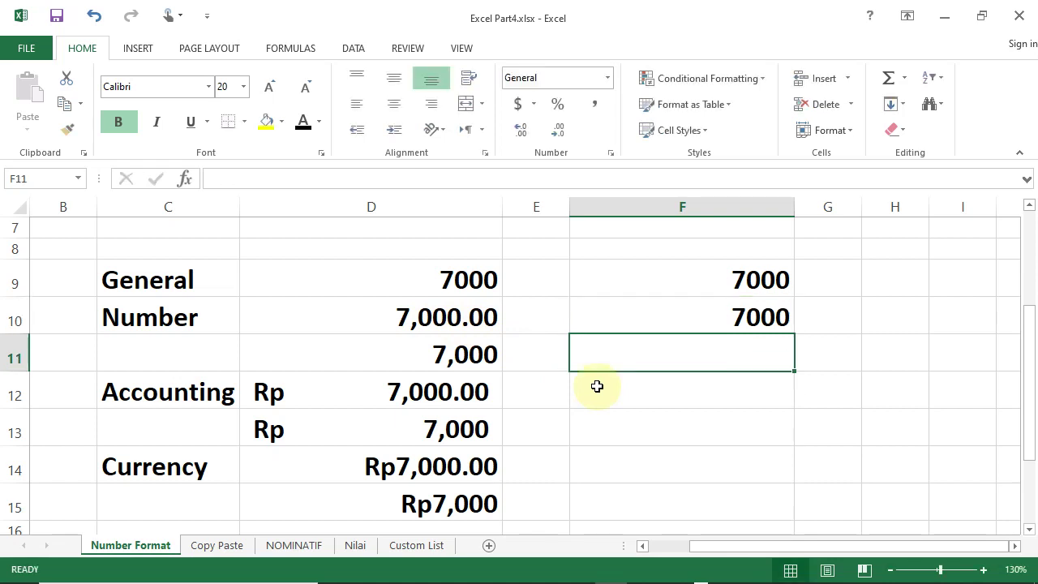
- Format cell F10 as Number with 2 decimal places and the 1000 separator
click(613, 323)
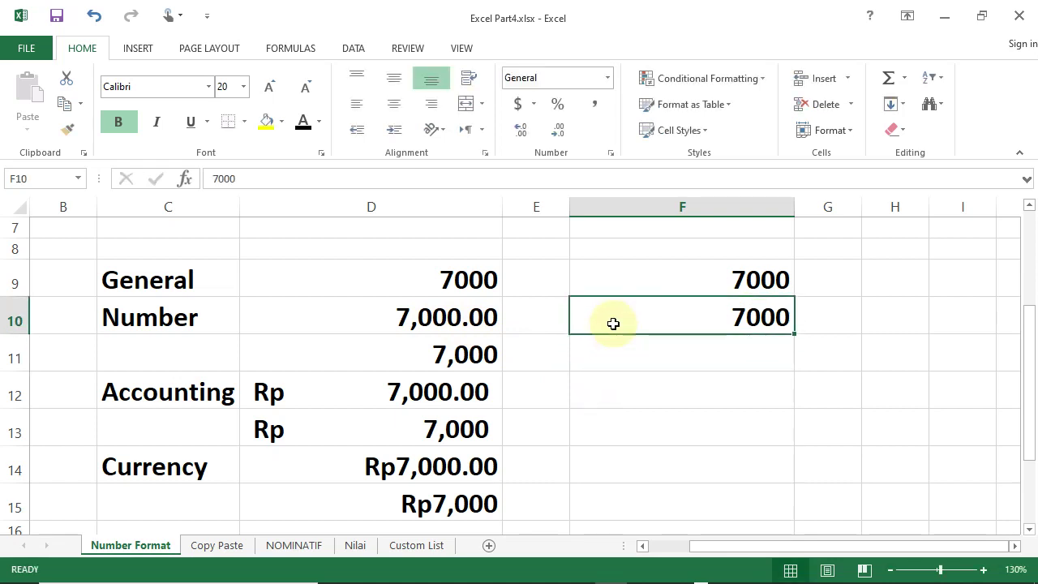
click(606, 78)
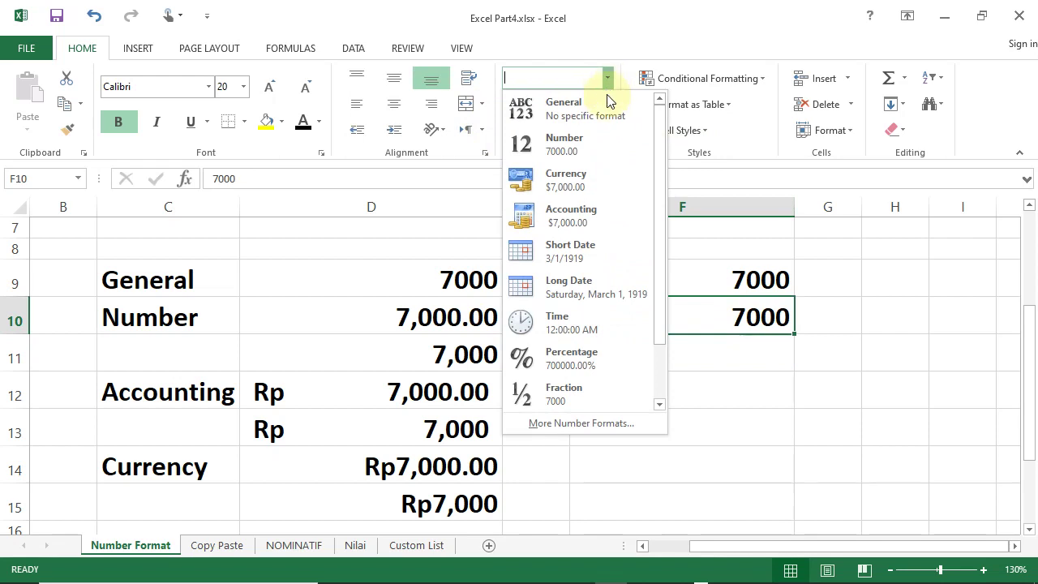
click(600, 430)
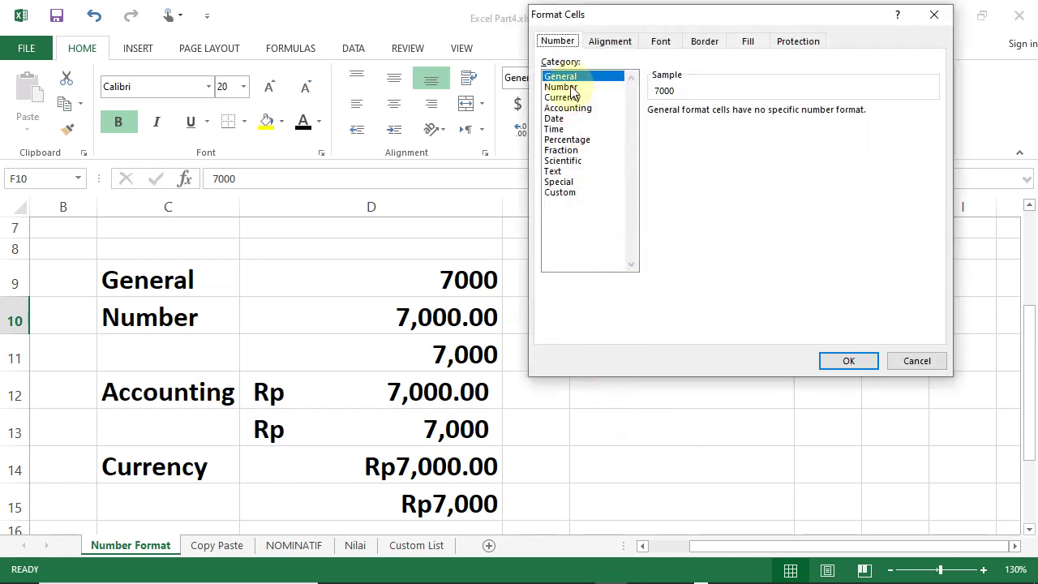
click(572, 87)
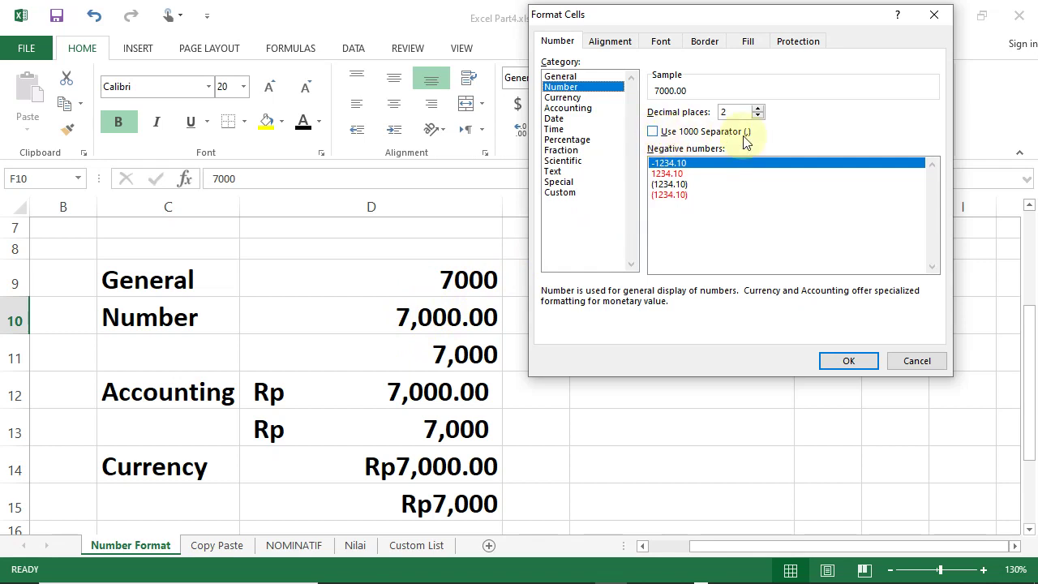
click(653, 133)
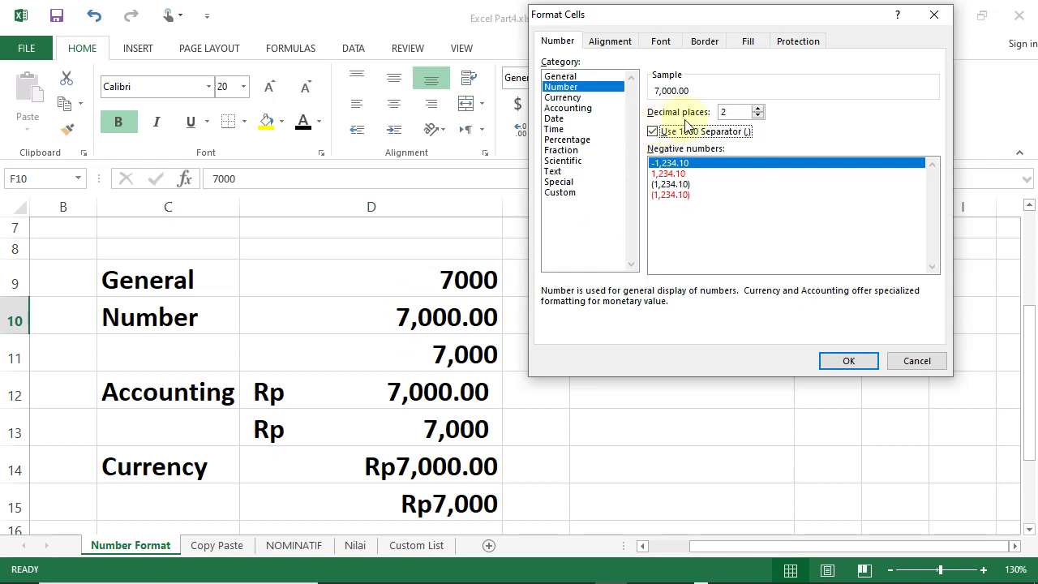
click(843, 364)
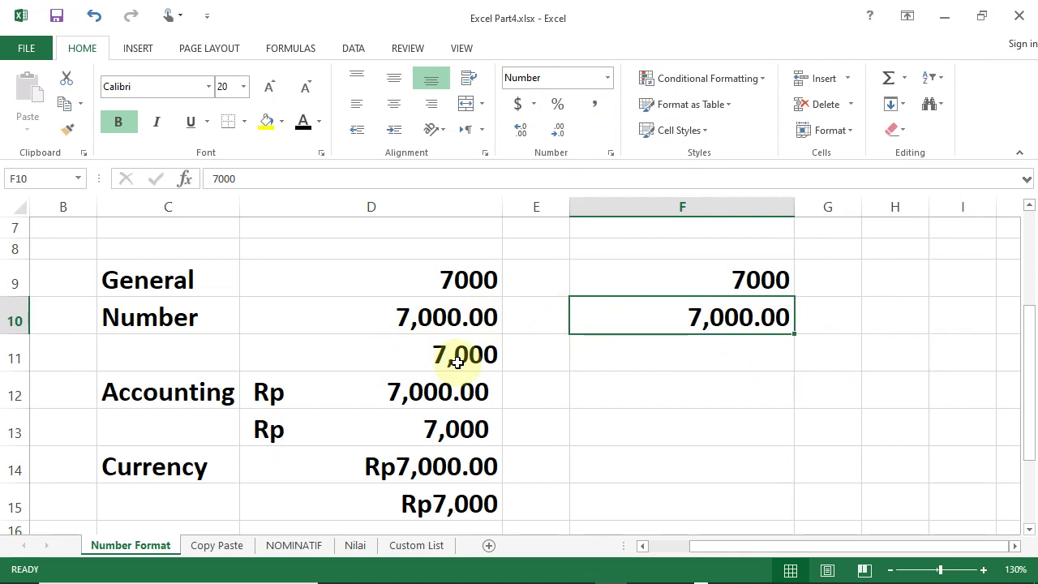
- Copy the formatted number in F10 into cell F11 and clear the copy selection
key(ctrl+c)
click(666, 356)
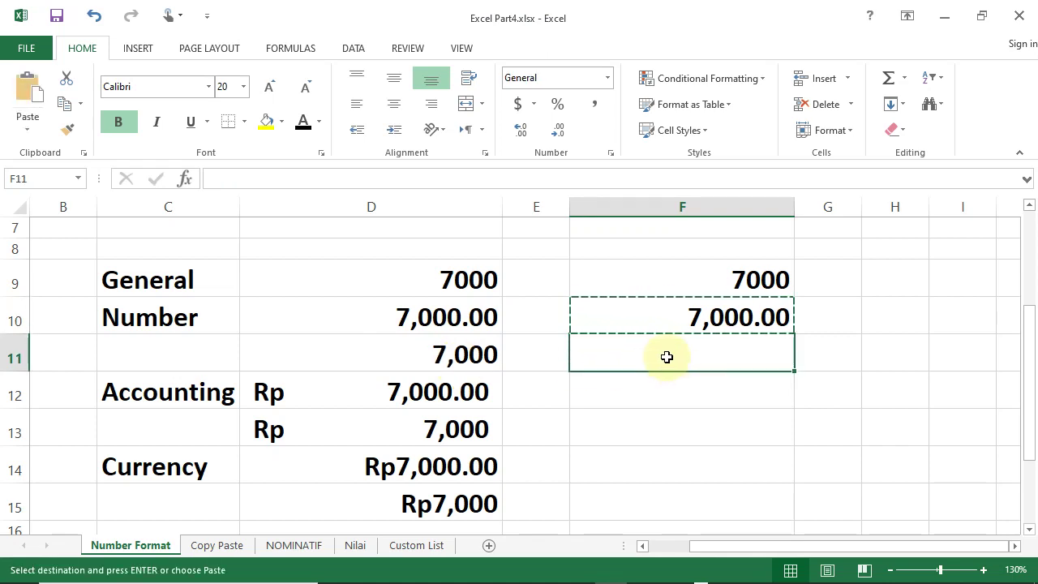
key(ctrl+v)
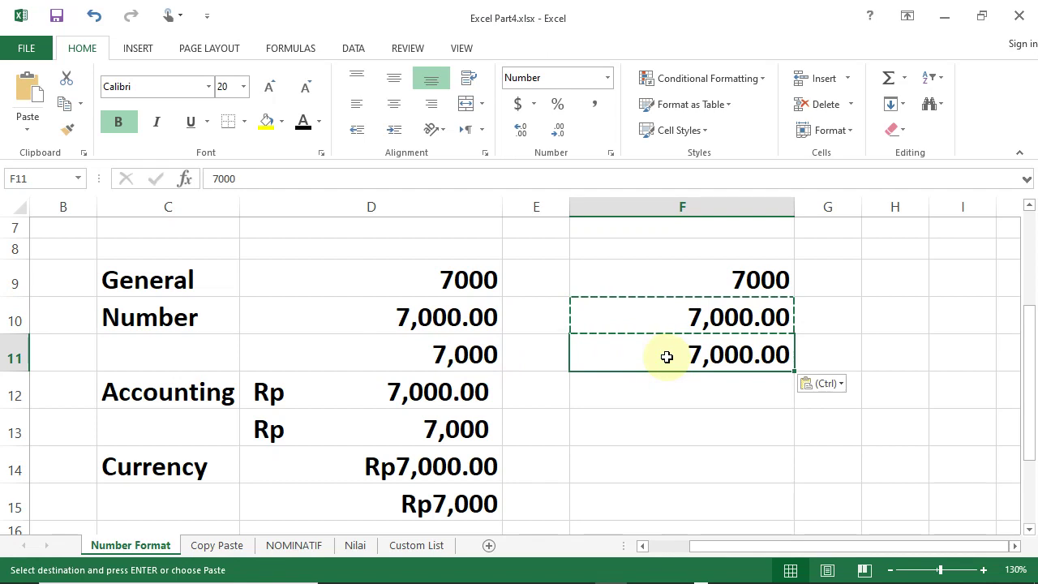
click(668, 386)
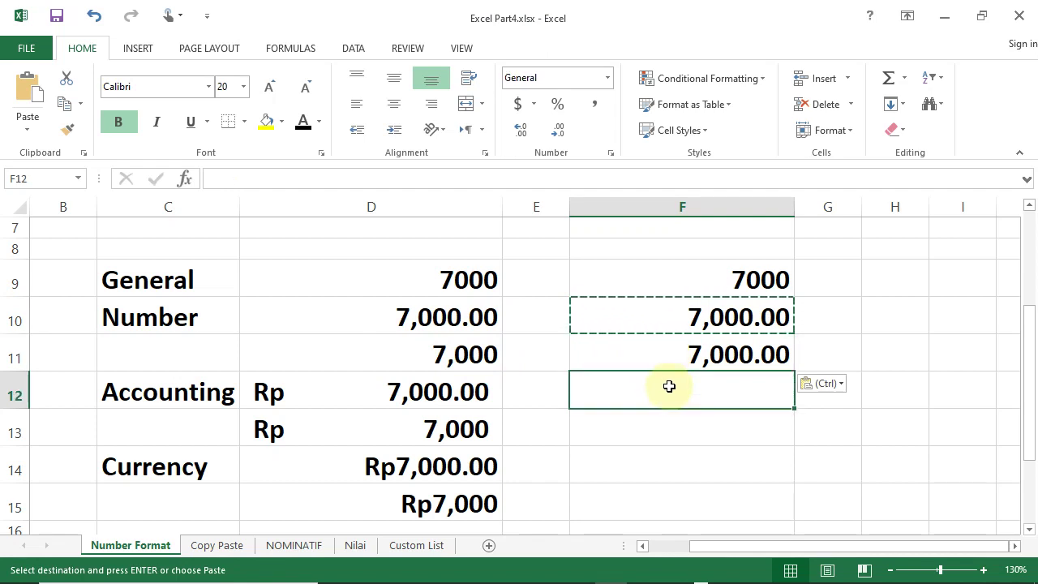
key(Escape)
- Try setting cell F11 to 0 decimal places through the Format Cells number settings, and undo that change
click(681, 350)
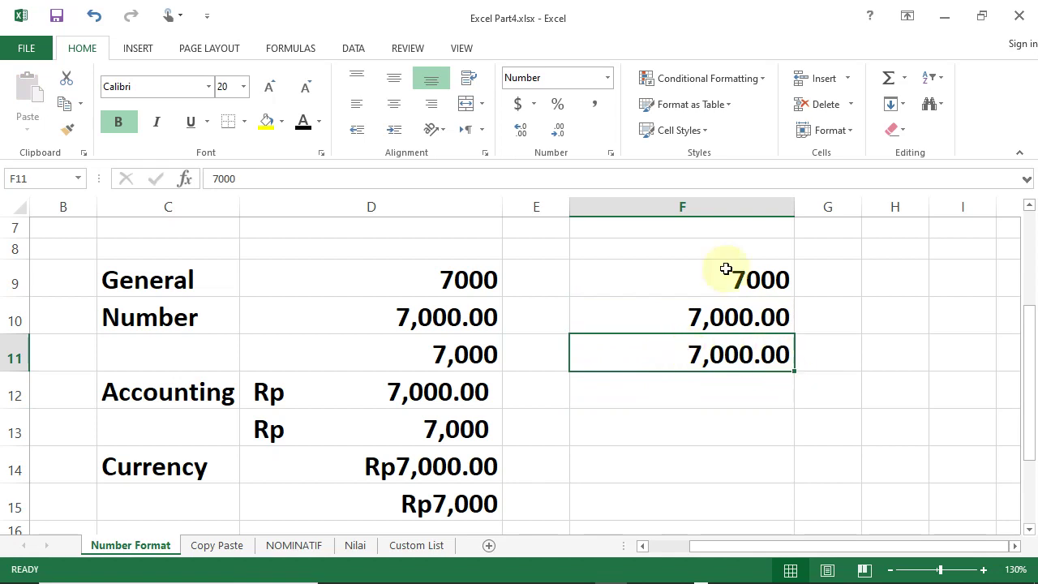
click(608, 78)
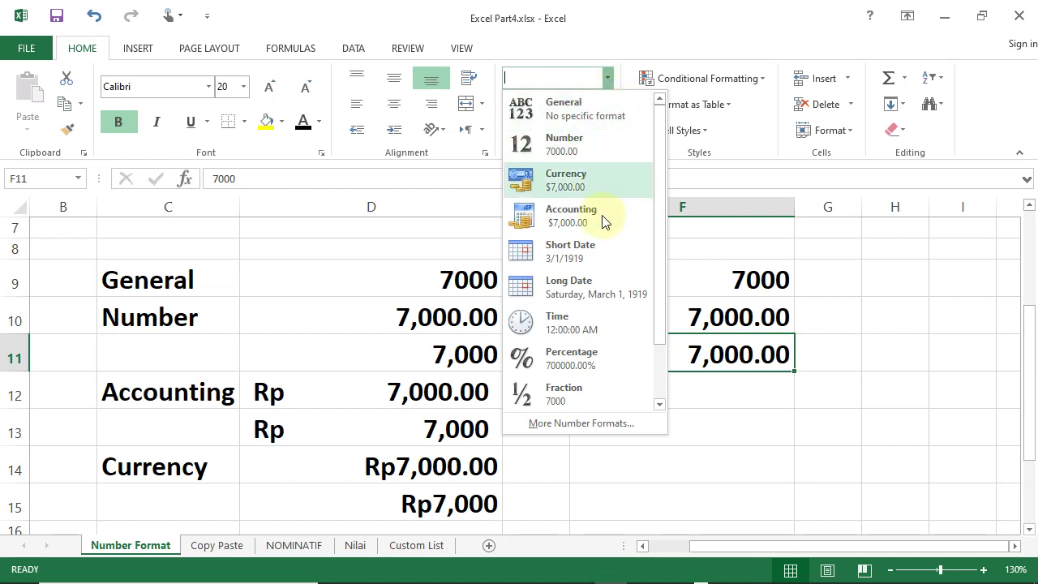
click(611, 424)
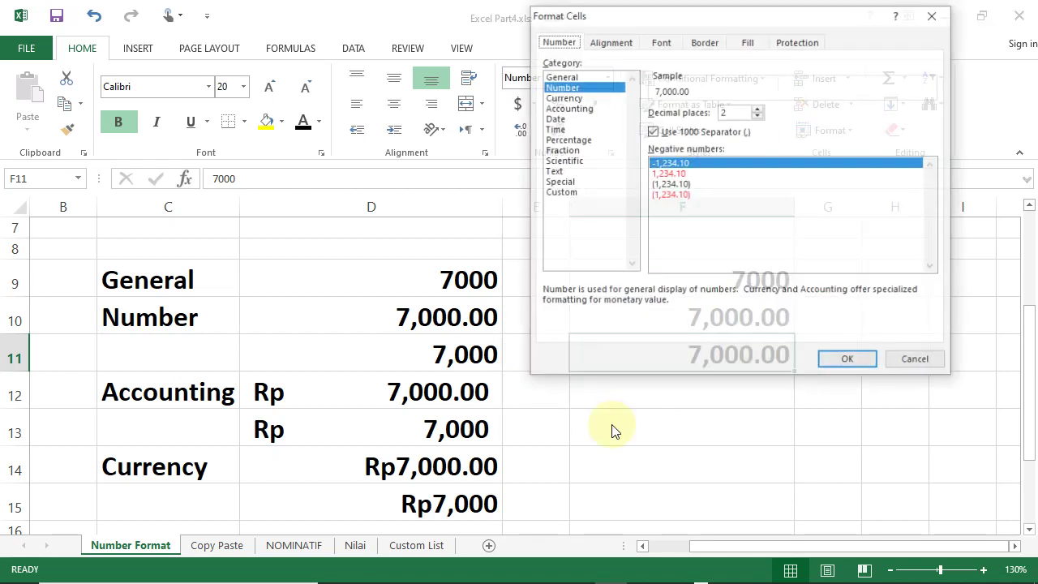
click(759, 116)
click(759, 116)
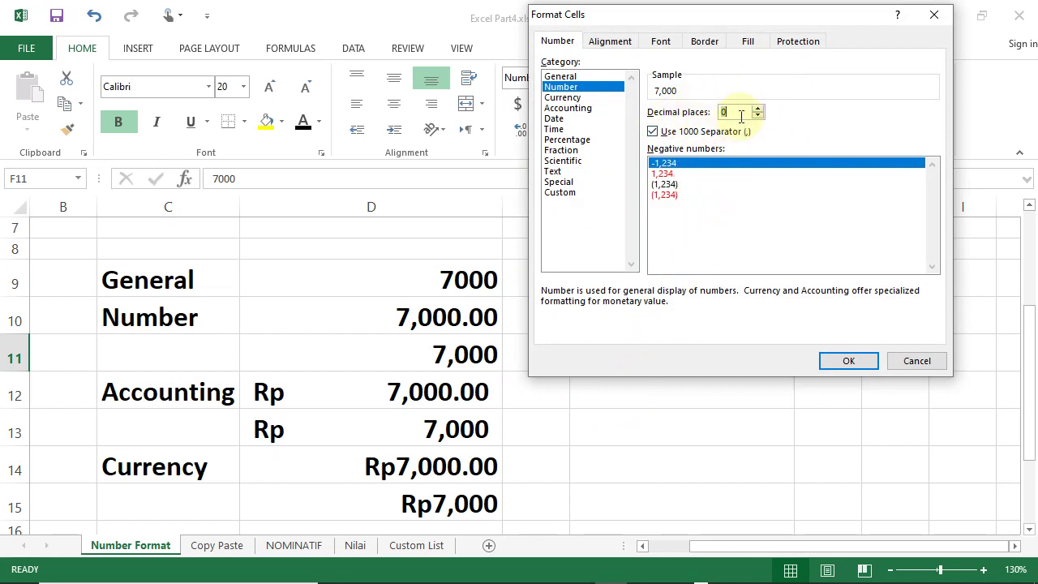
click(844, 362)
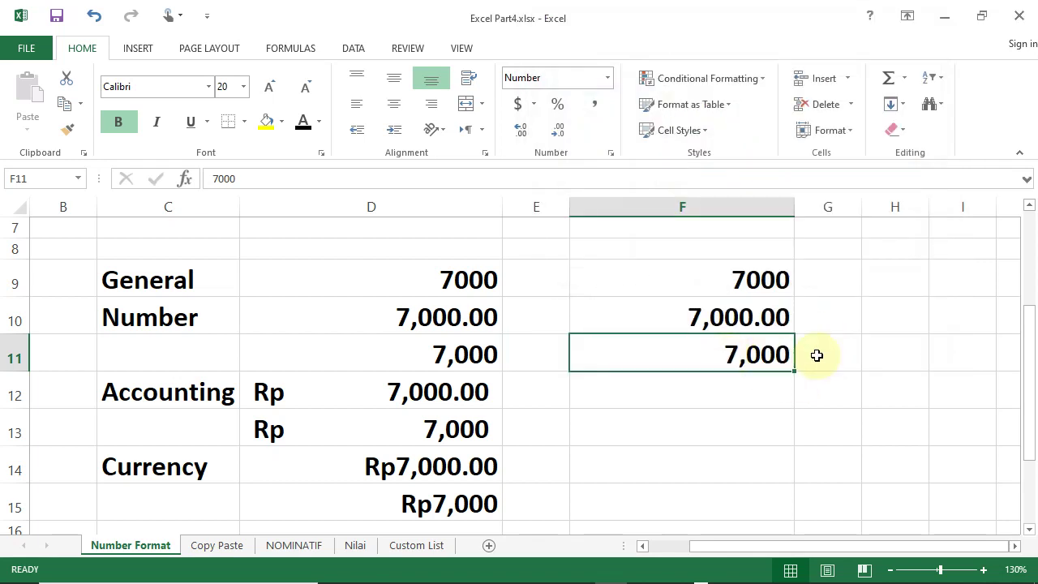
click(95, 18)
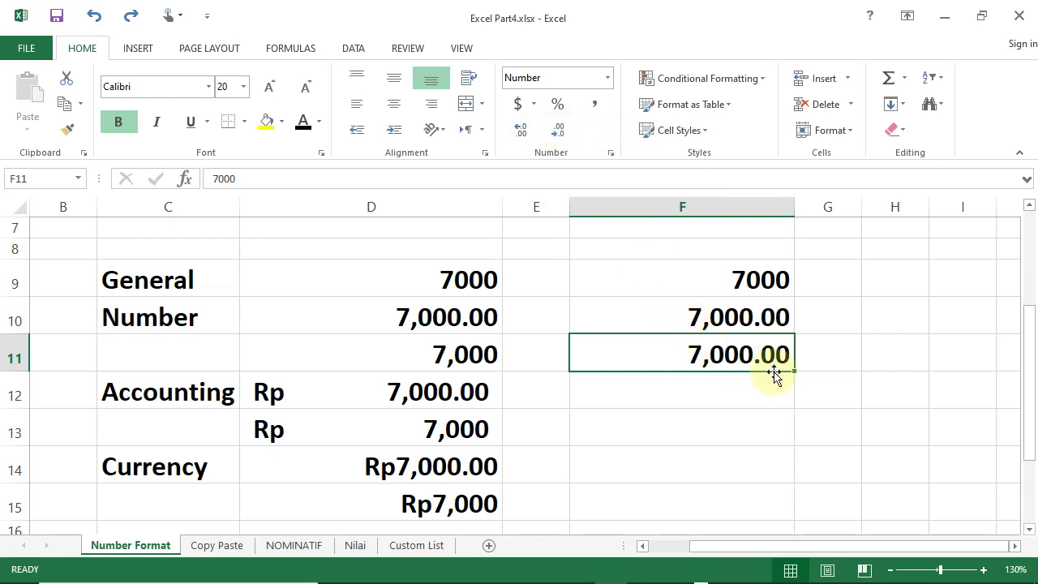
- Remove both decimal places from the number in F11 with the Decrease Decimal command
click(560, 136)
click(560, 135)
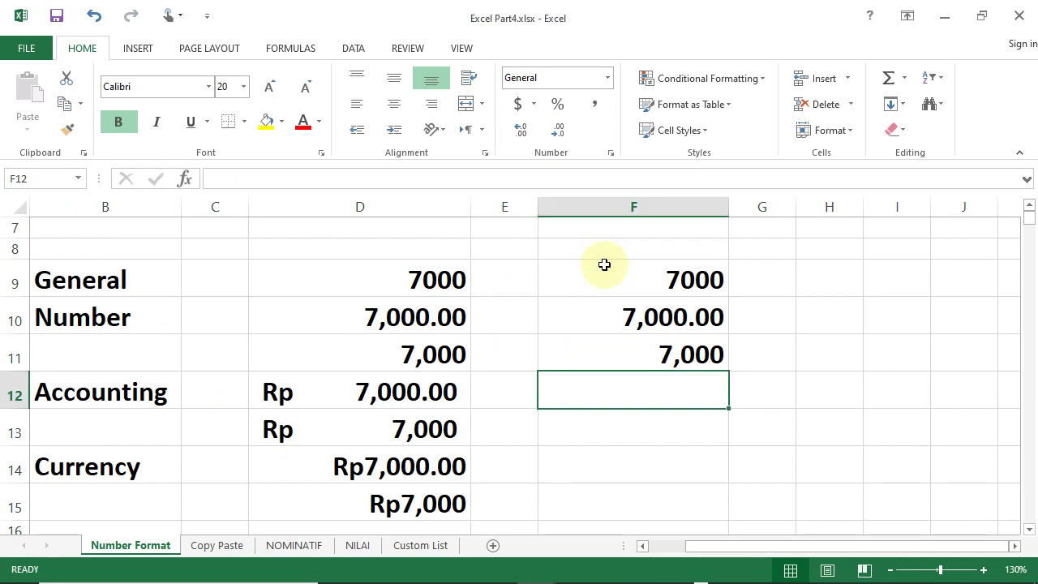
- Enter 7000 in cell F12, on the same row as the Accounting example
text(7000)
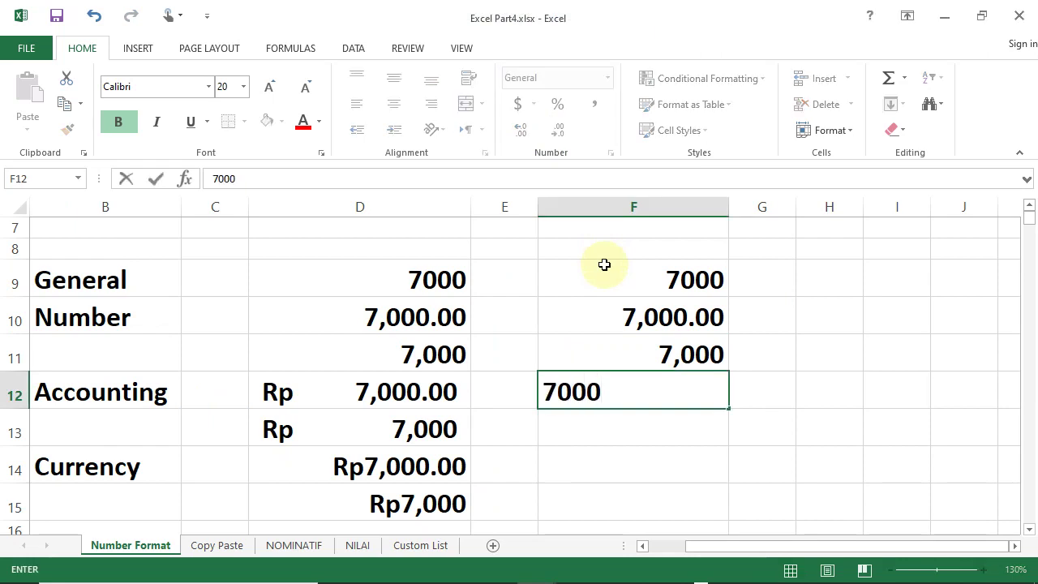
key(ctrl+Return)
key(Return)
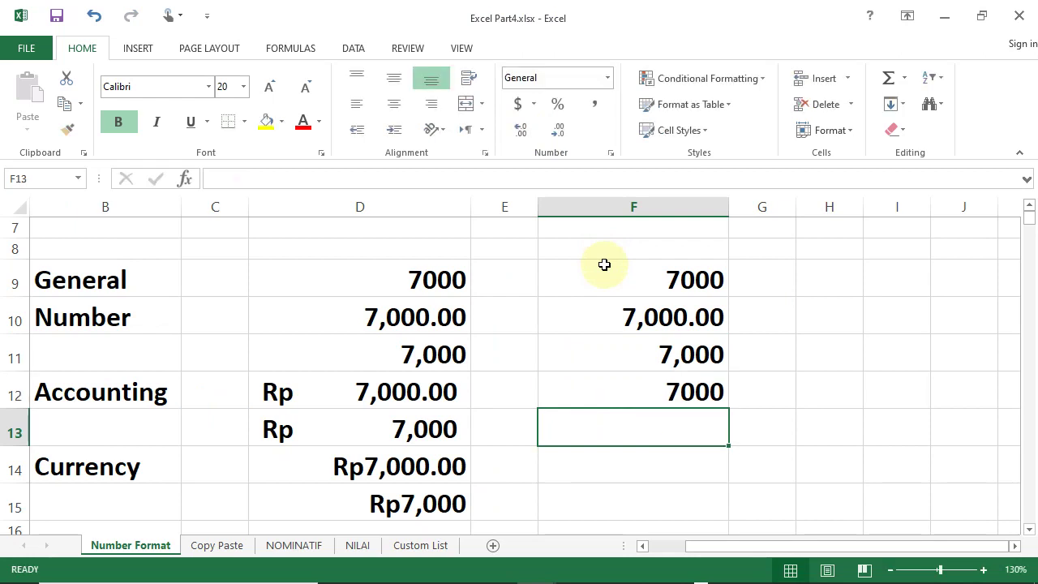
- Try the Rp Indonesian accounting format on cell F12, and undo it
click(649, 391)
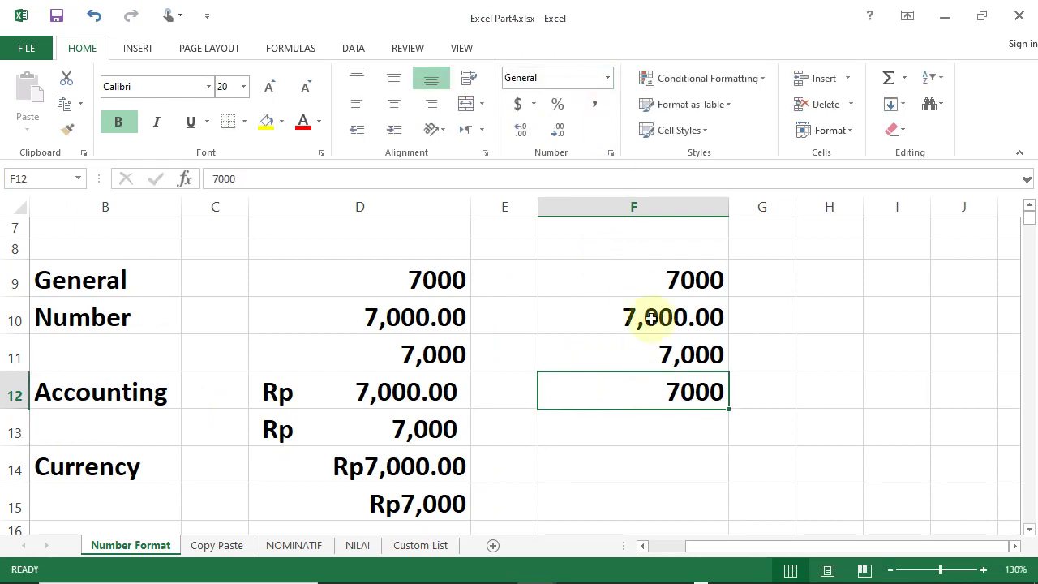
click(532, 104)
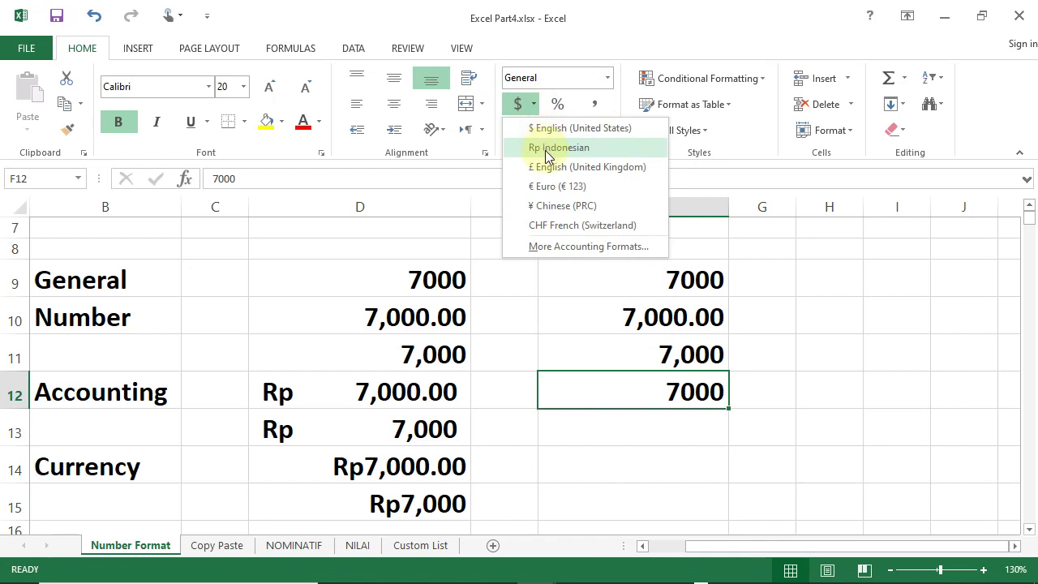
click(547, 154)
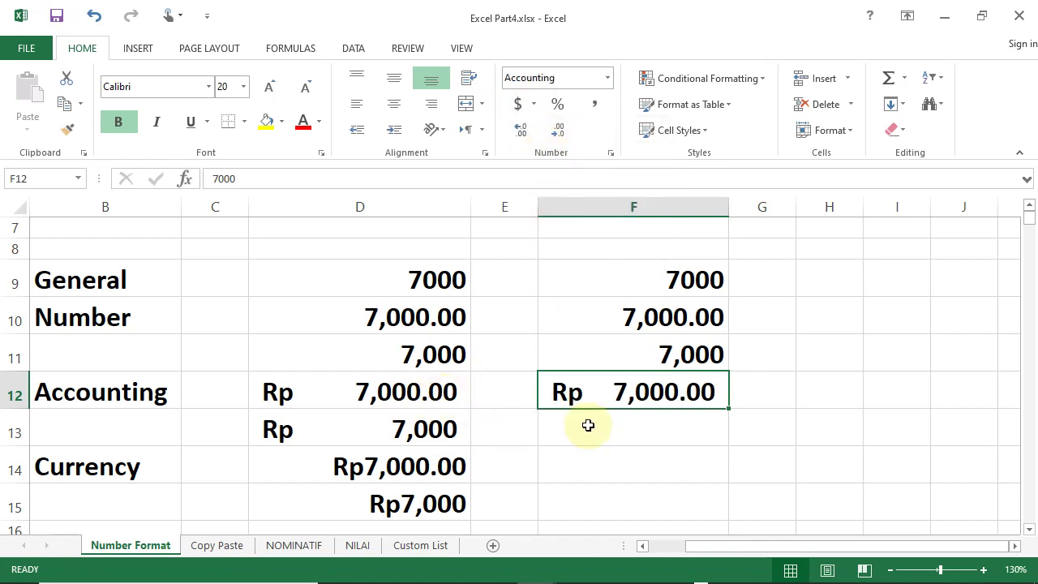
click(535, 103)
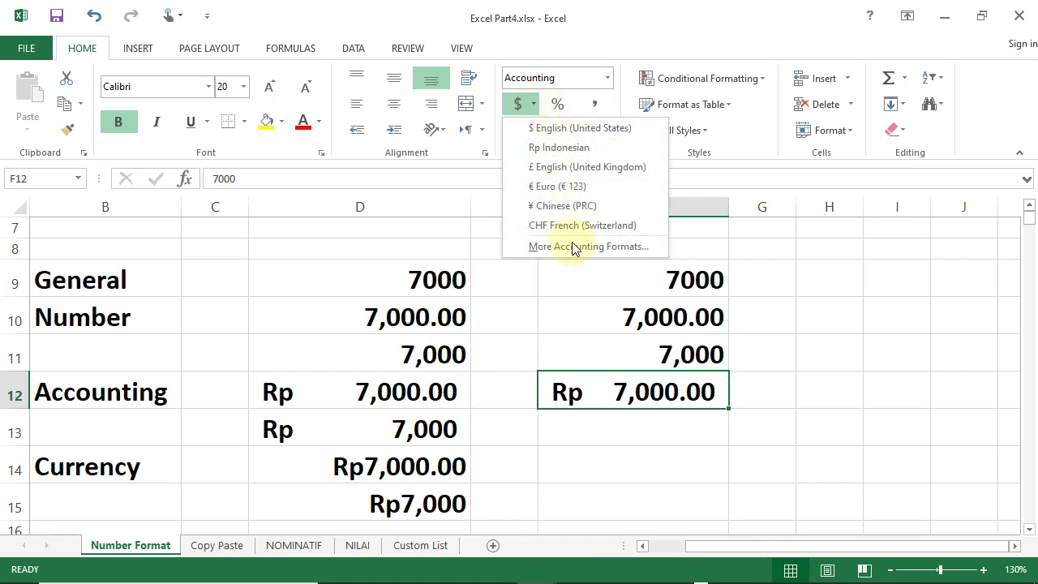
key(Escape)
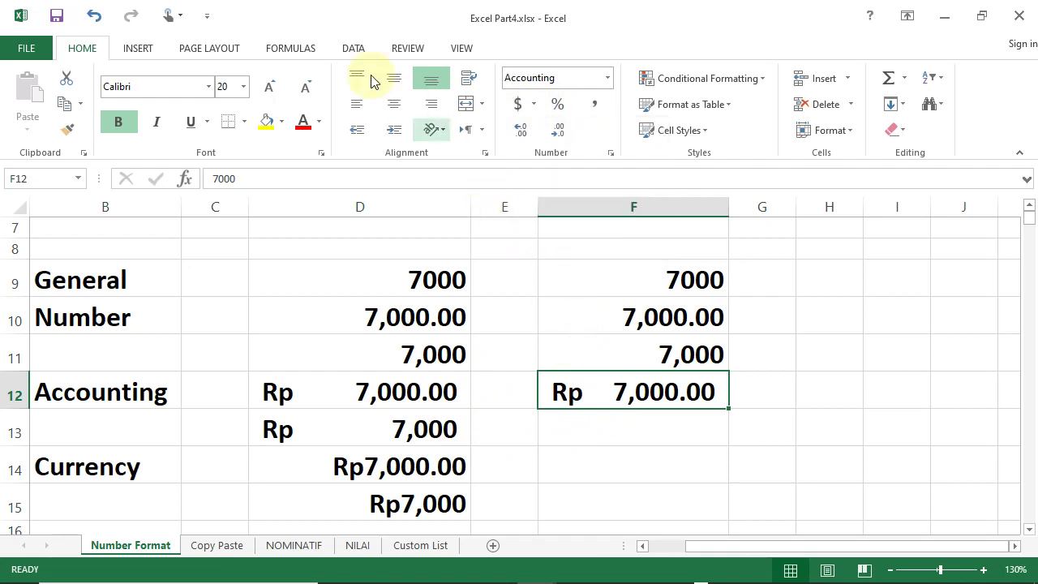
click(95, 16)
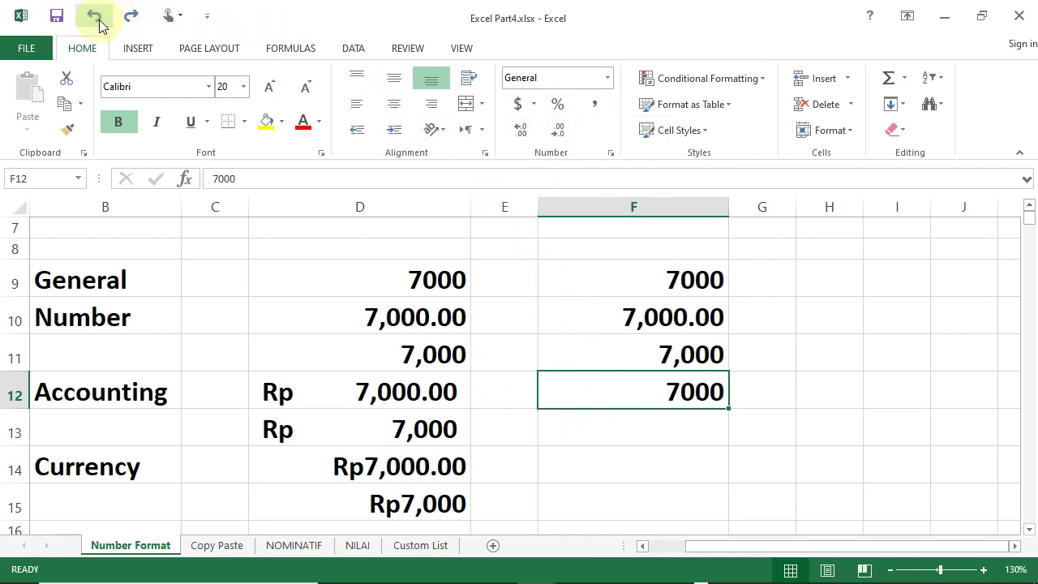
- Format cell F12 as Accounting with 2 decimal places and the Rp Indonesian symbol
click(608, 79)
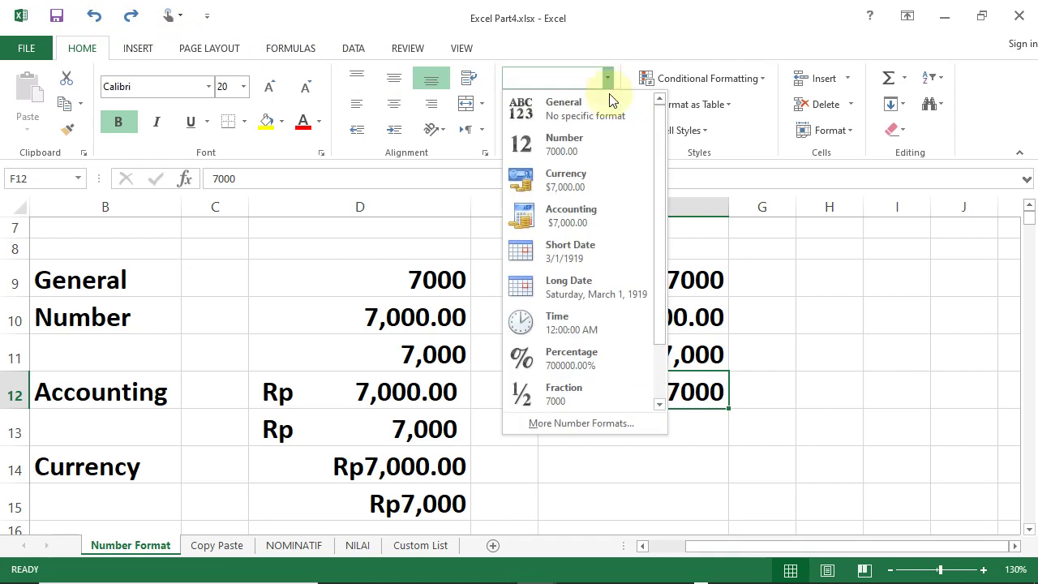
click(600, 424)
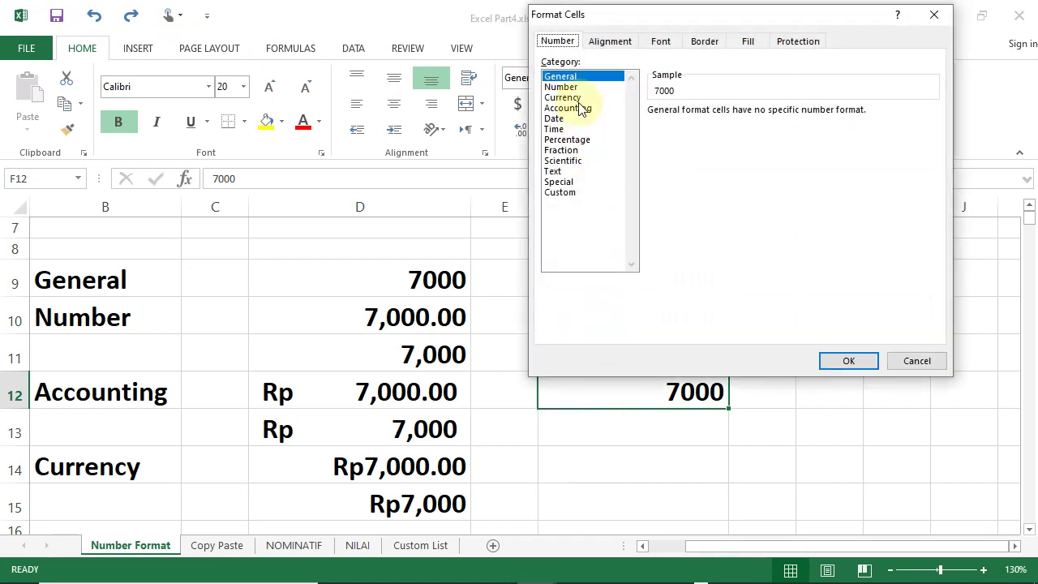
click(584, 119)
click(585, 108)
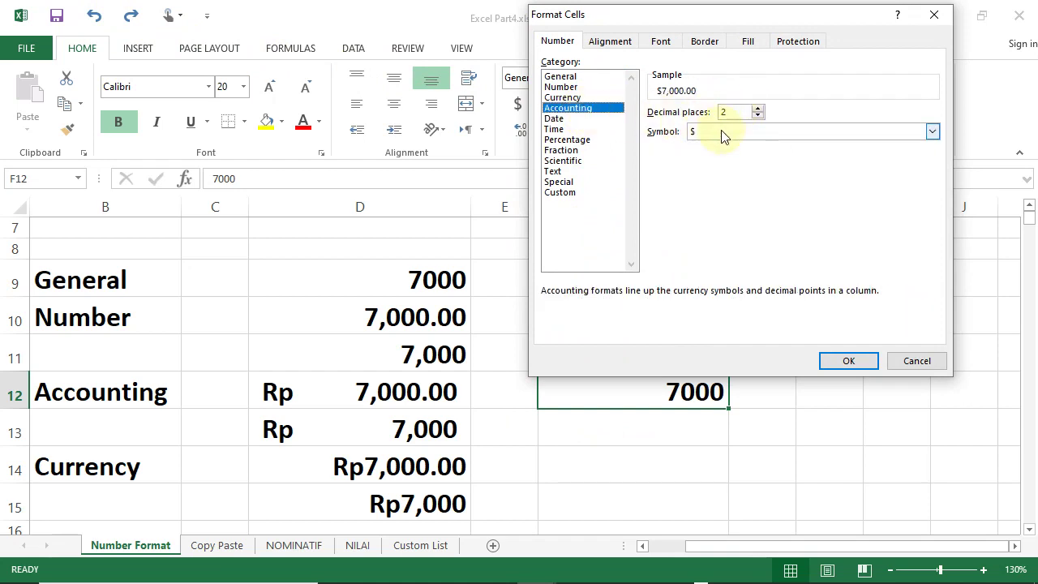
click(932, 131)
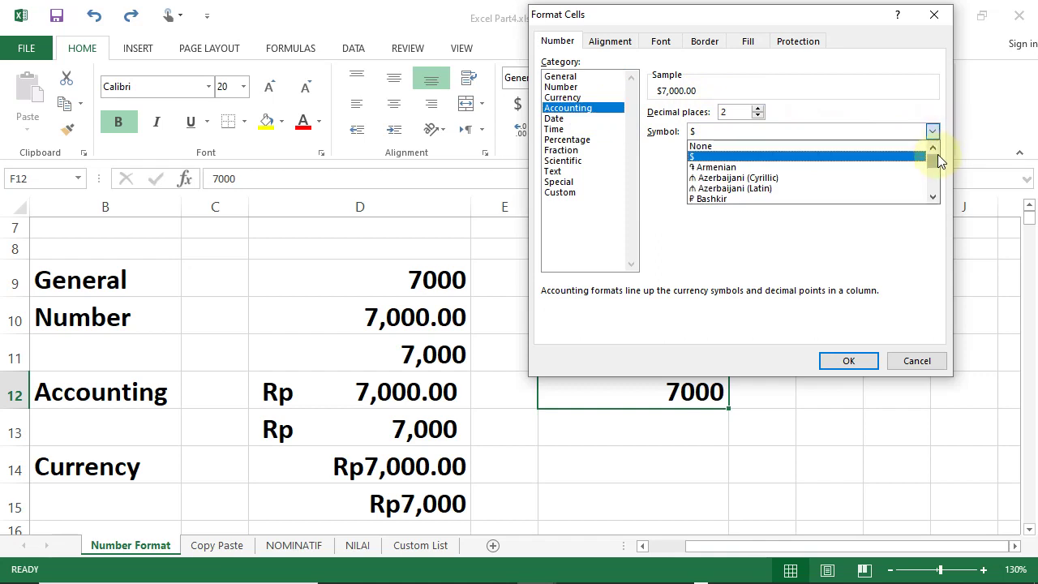
drag(935, 155, 935, 166)
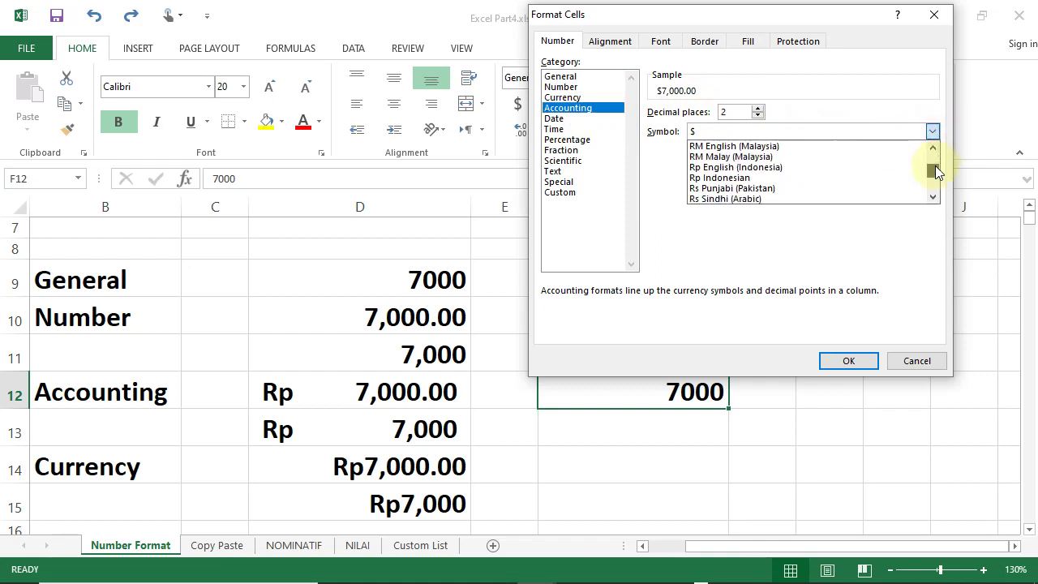
click(762, 180)
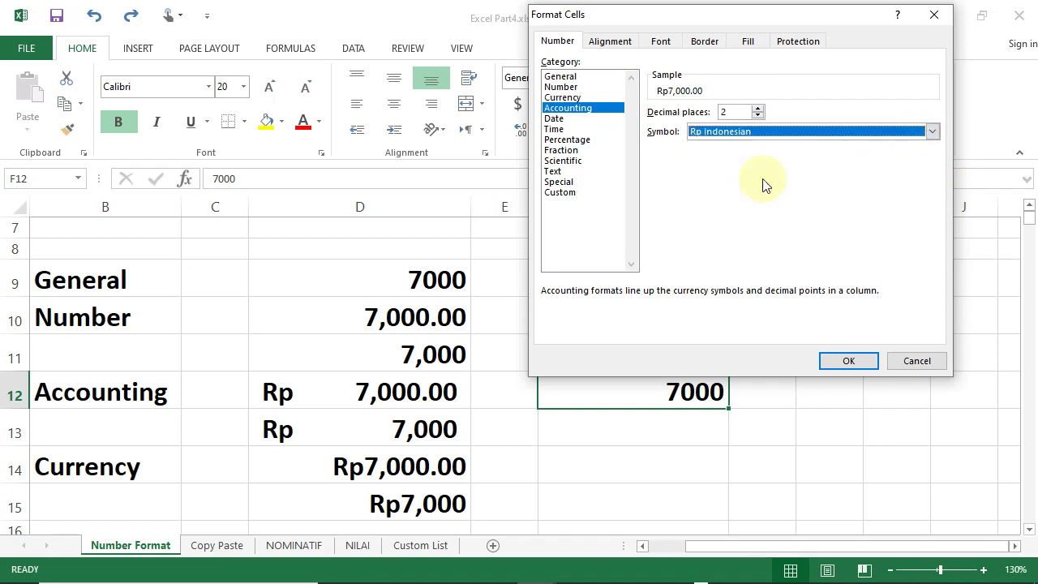
click(825, 364)
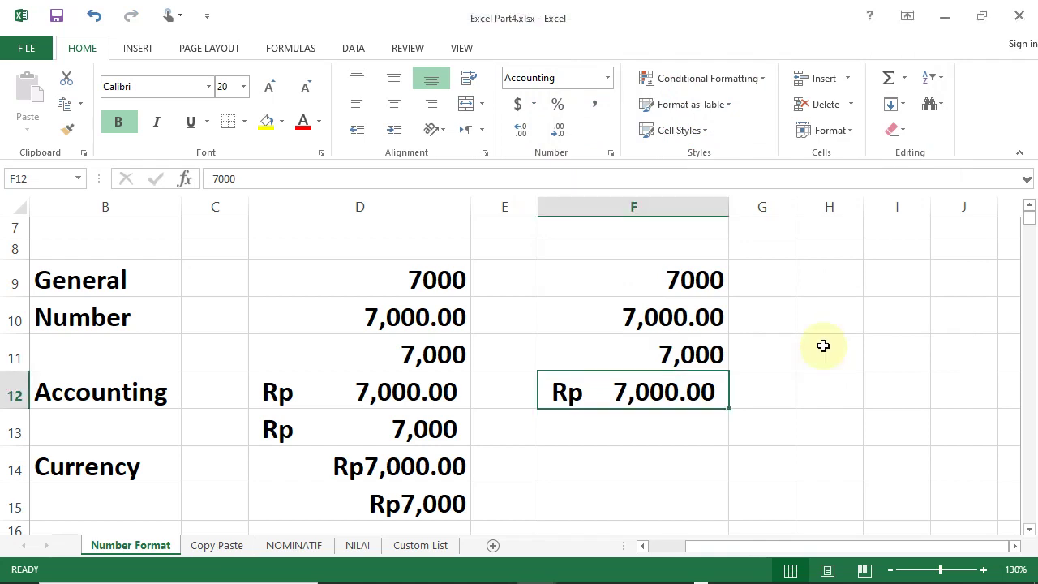
- Copy the Accounting-formatted value from F12 into F13 and remove both decimal places from the copy
key(ctrl+c)
click(705, 417)
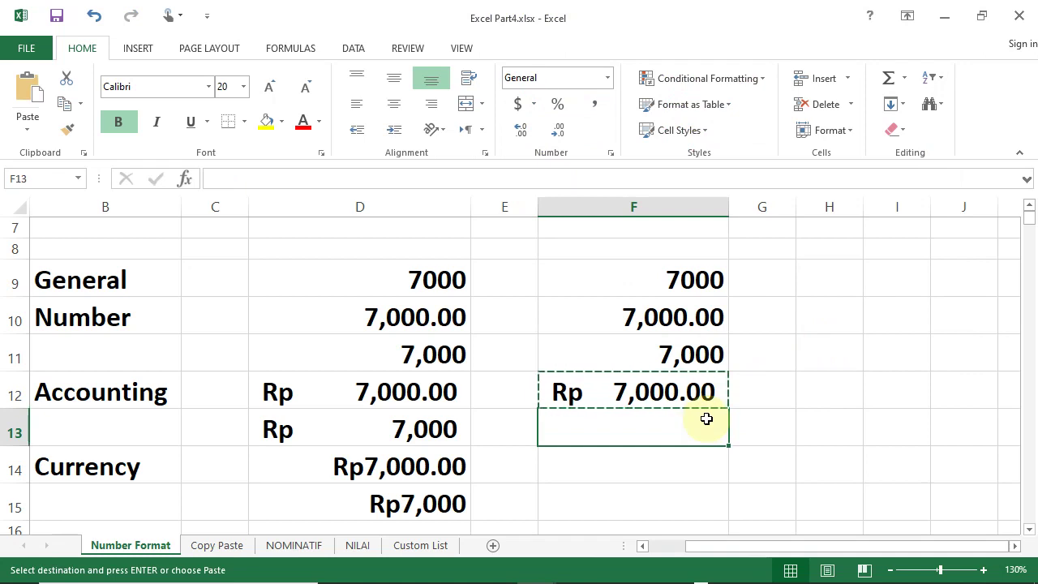
key(ctrl+v)
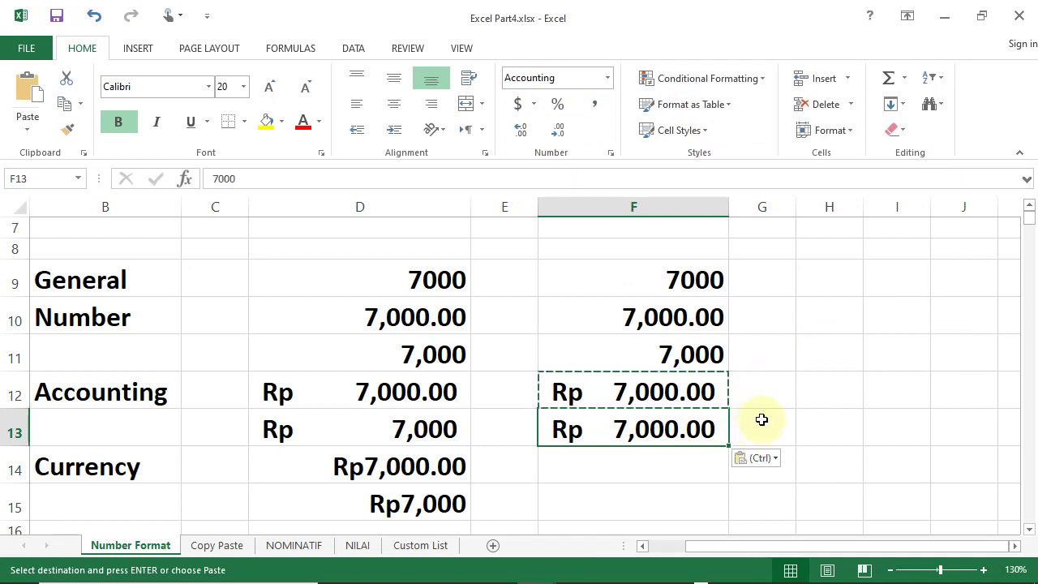
key(Escape)
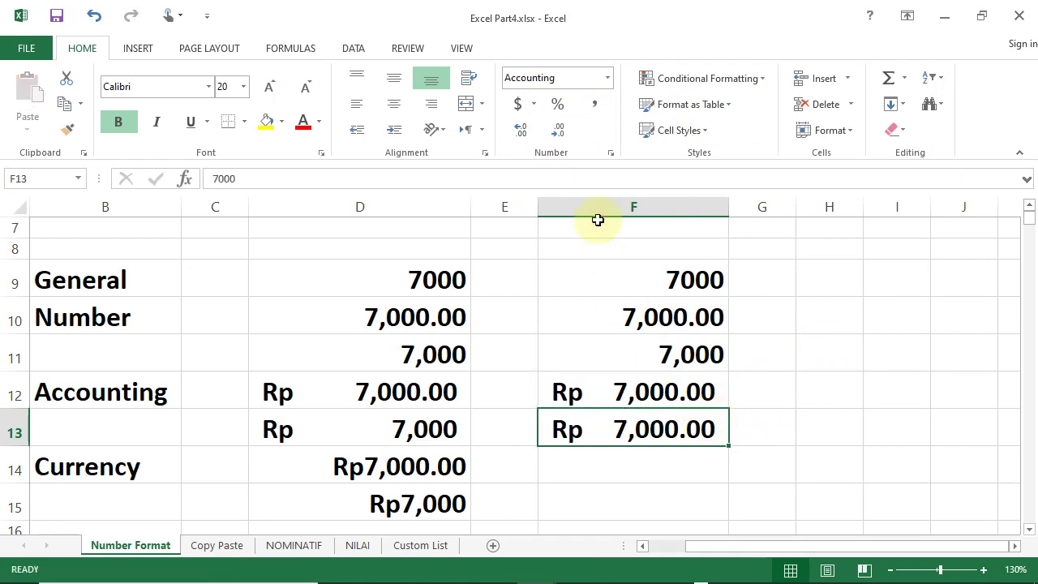
click(567, 135)
click(567, 134)
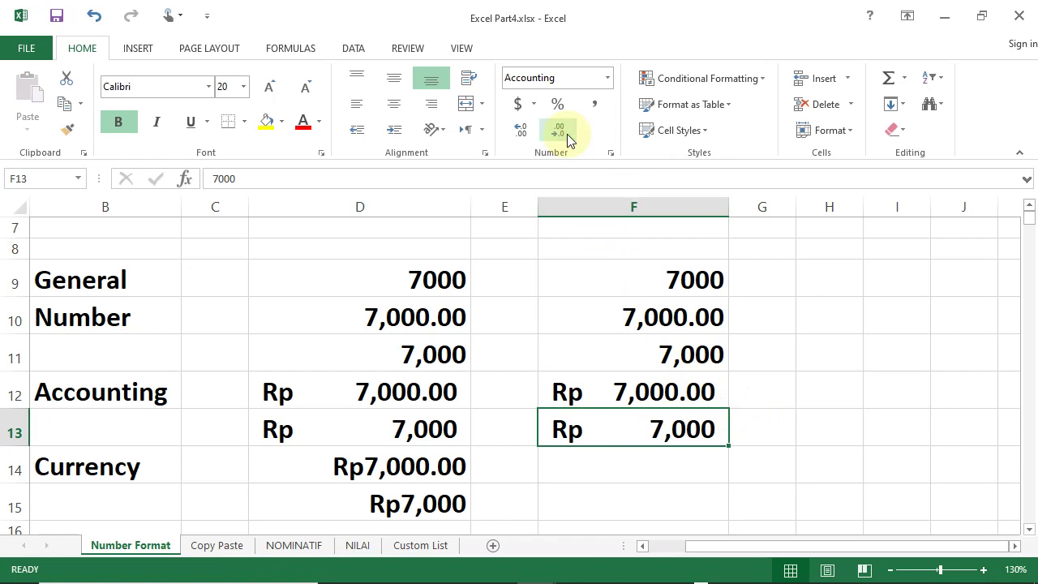
- Enter 7000 in cell F14, on the same row as the Currency example
click(652, 465)
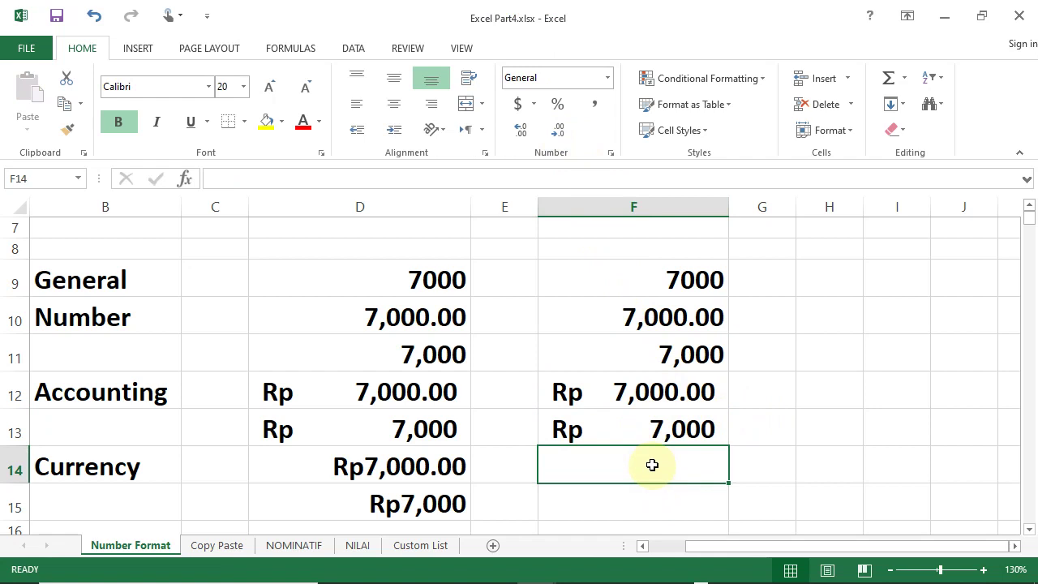
text(7000)
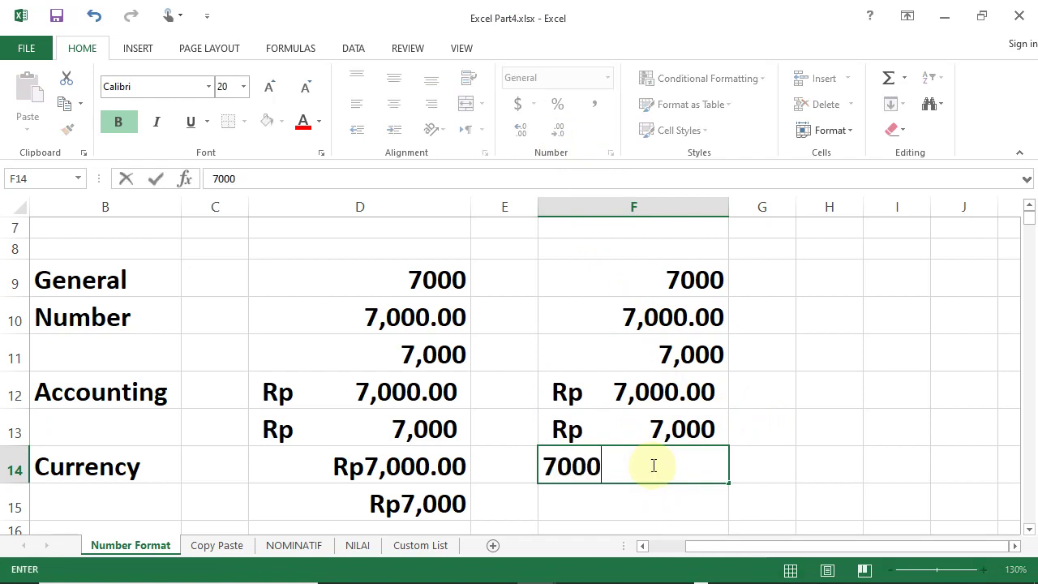
key(ctrl+Return)
key(Return)
click(652, 464)
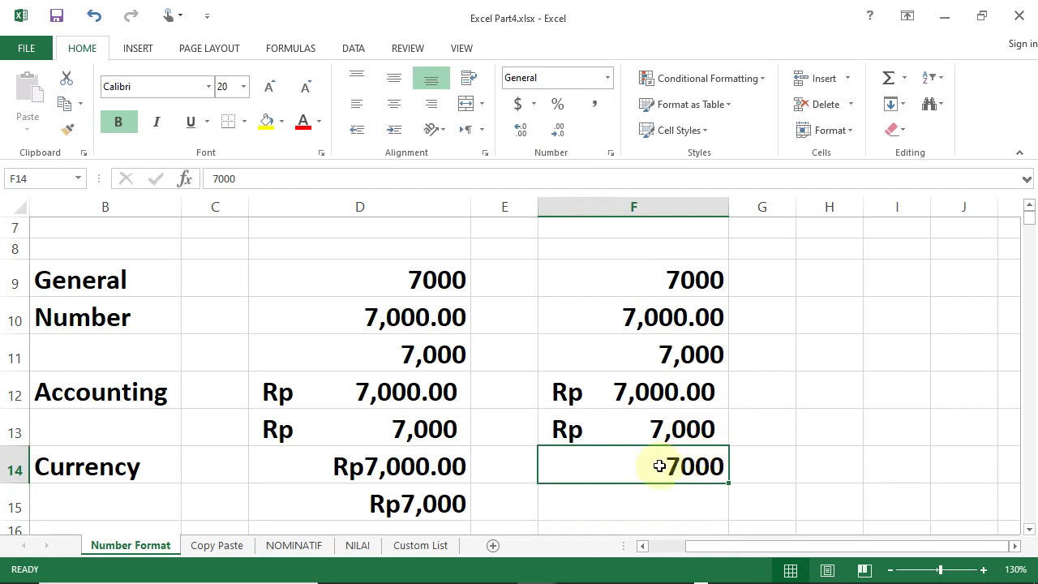
- Format cell F14 as Currency with 2 decimal places and the Rp Indonesian symbol
click(612, 81)
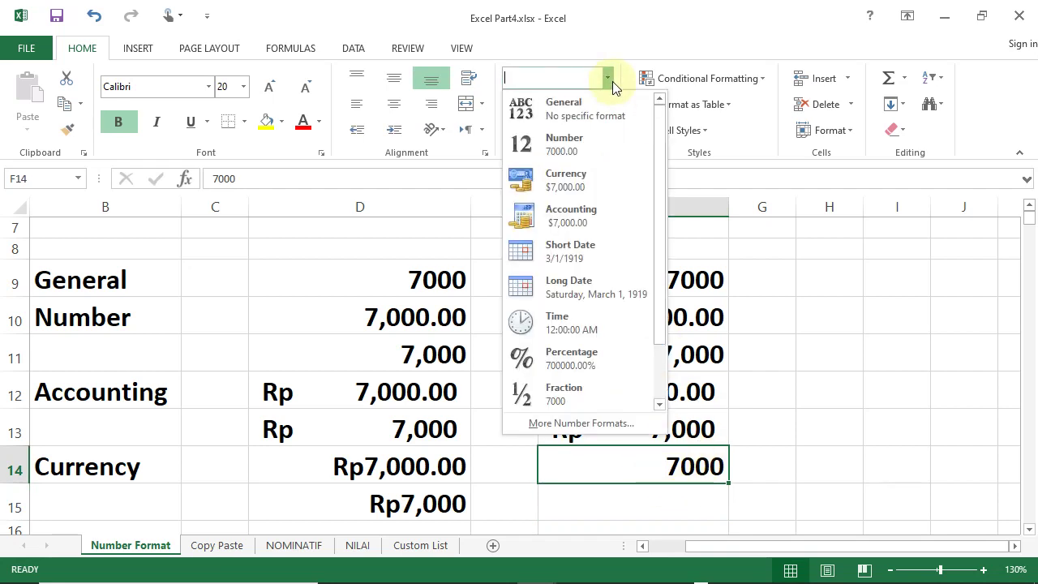
click(596, 188)
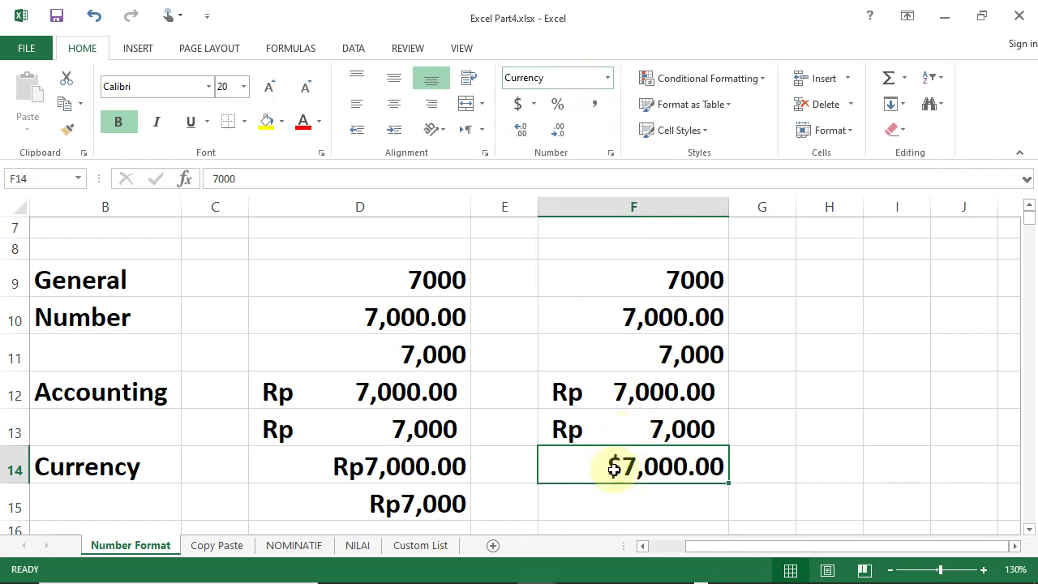
click(607, 78)
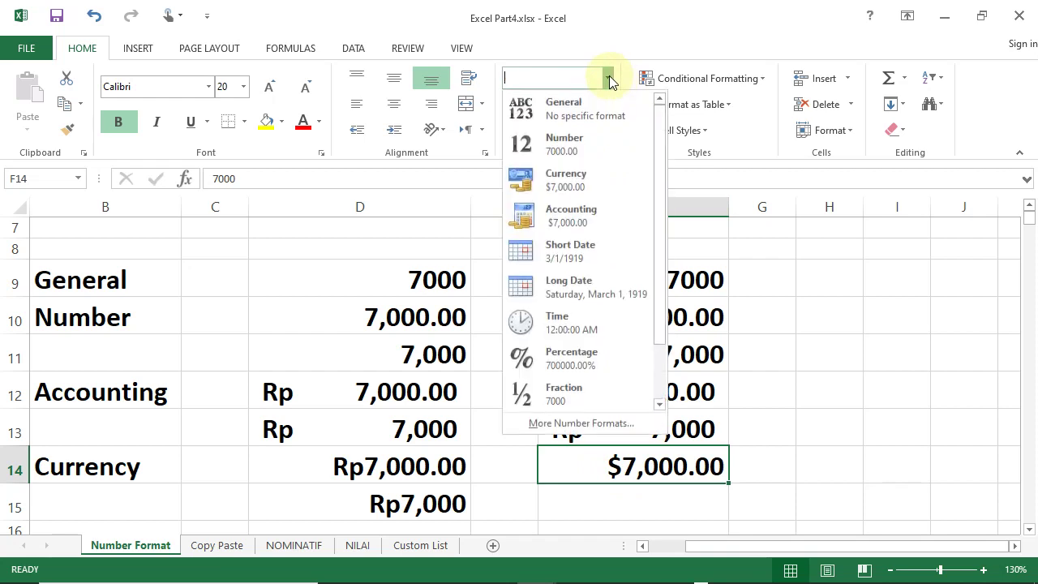
click(580, 423)
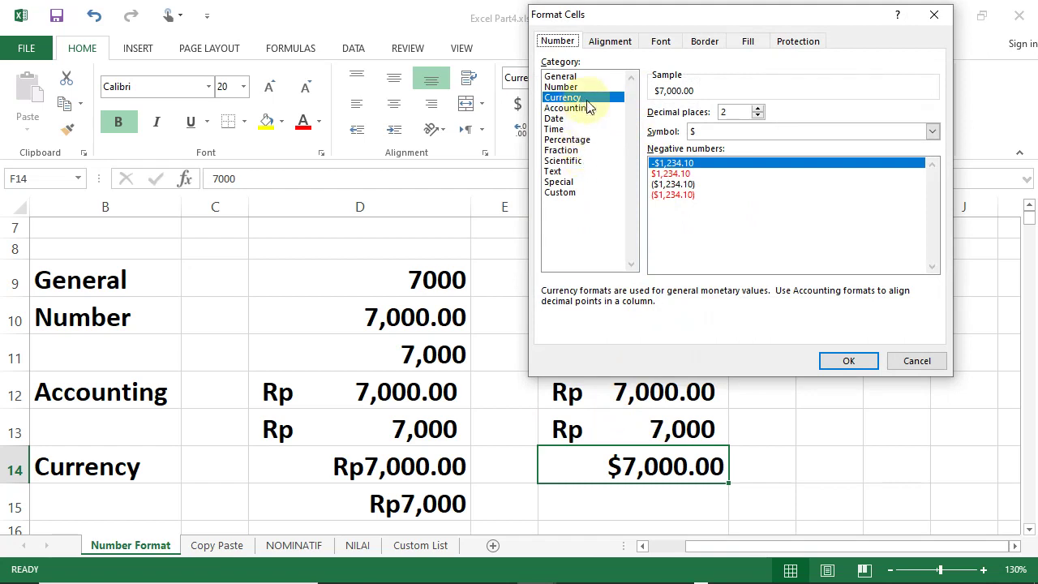
click(932, 132)
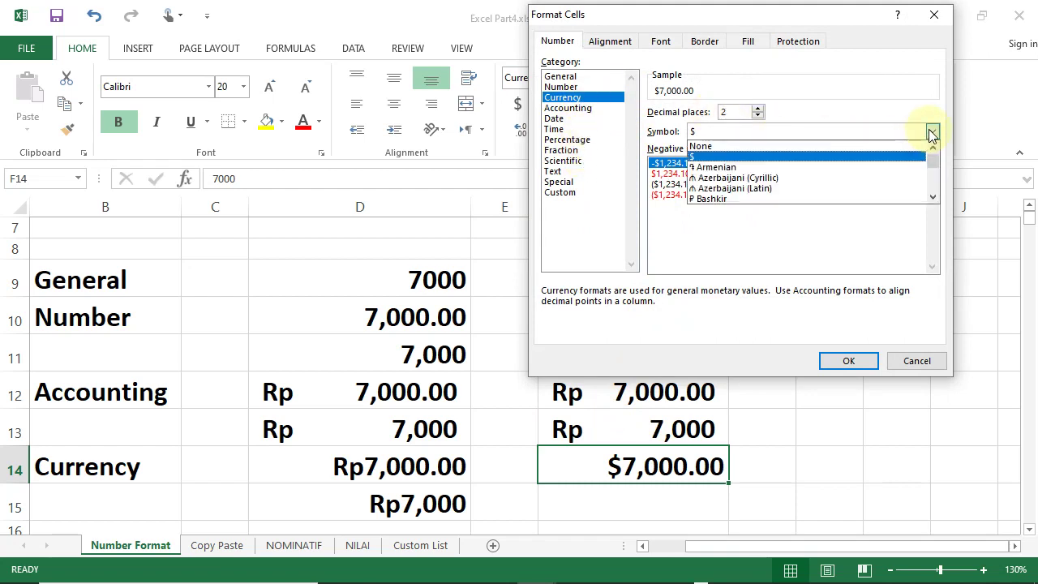
drag(937, 161, 936, 171)
click(785, 178)
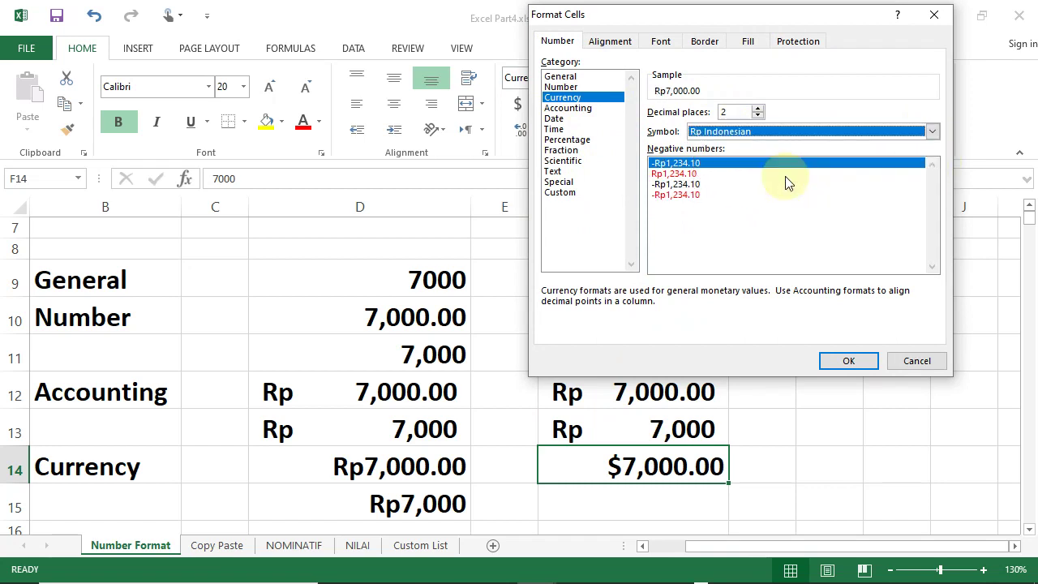
click(851, 359)
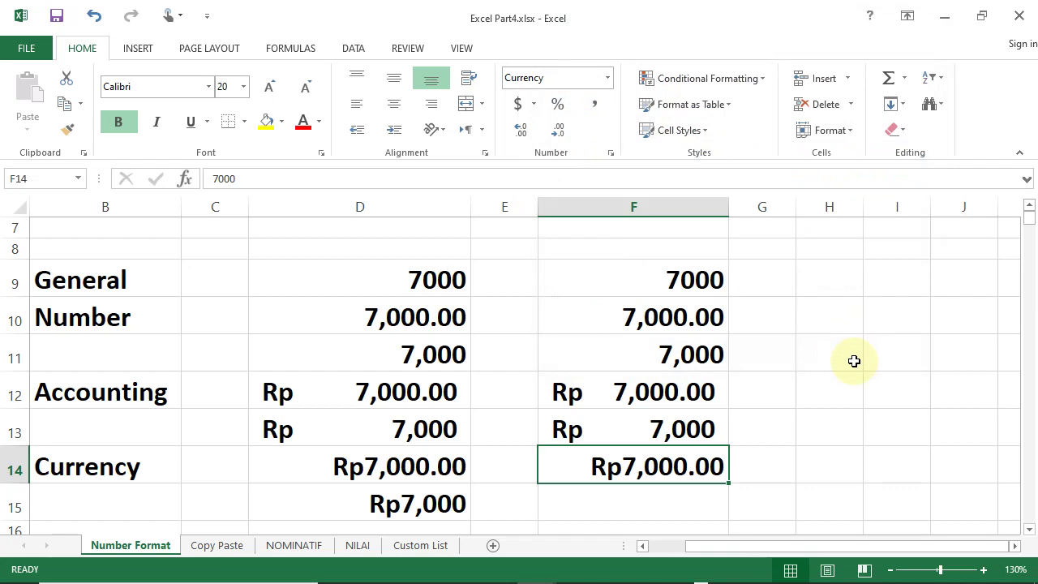
- Copy the Currency-formatted value from F14 into cell F15
key(ctrl+c)
click(695, 503)
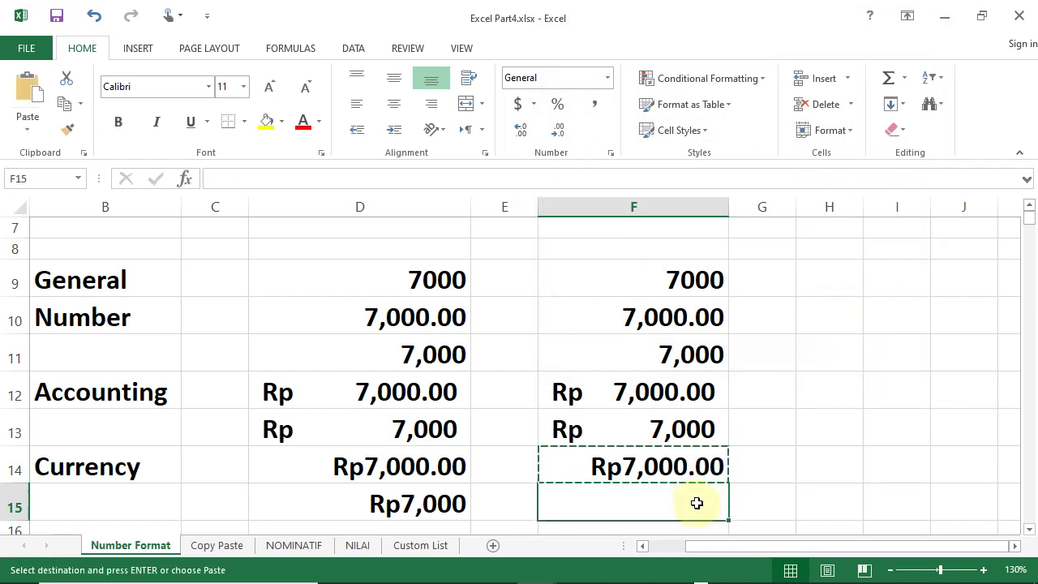
key(ctrl+v)
key(Escape)
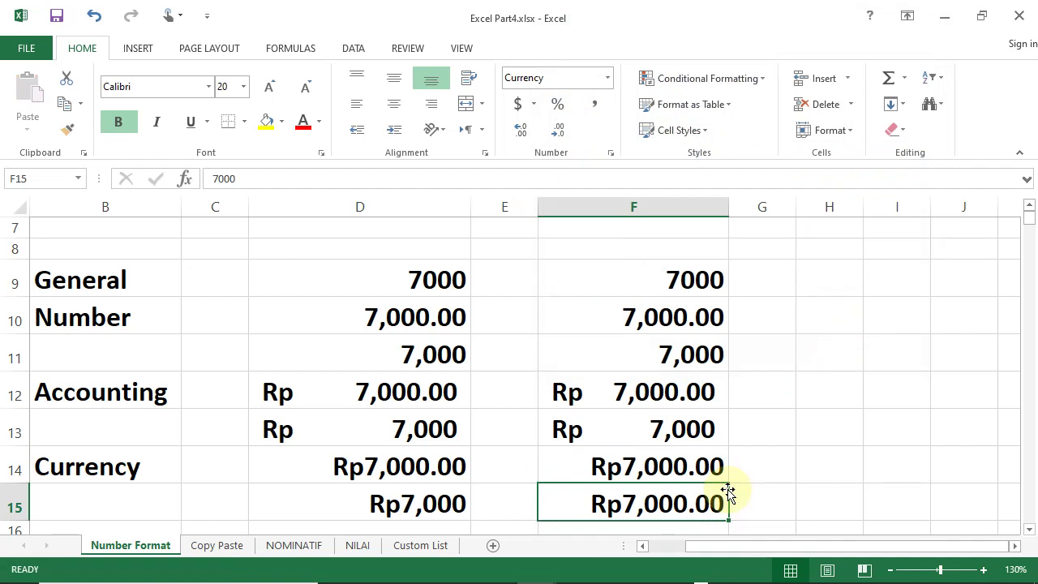
- Remove both decimal places from the currency value in F15 and widen column F slightly
click(559, 130)
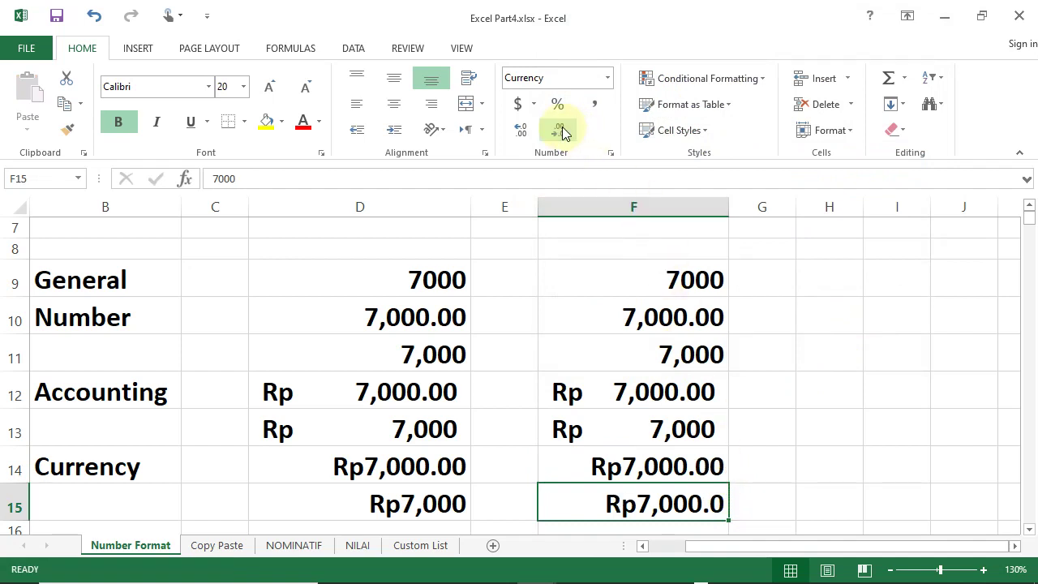
click(559, 130)
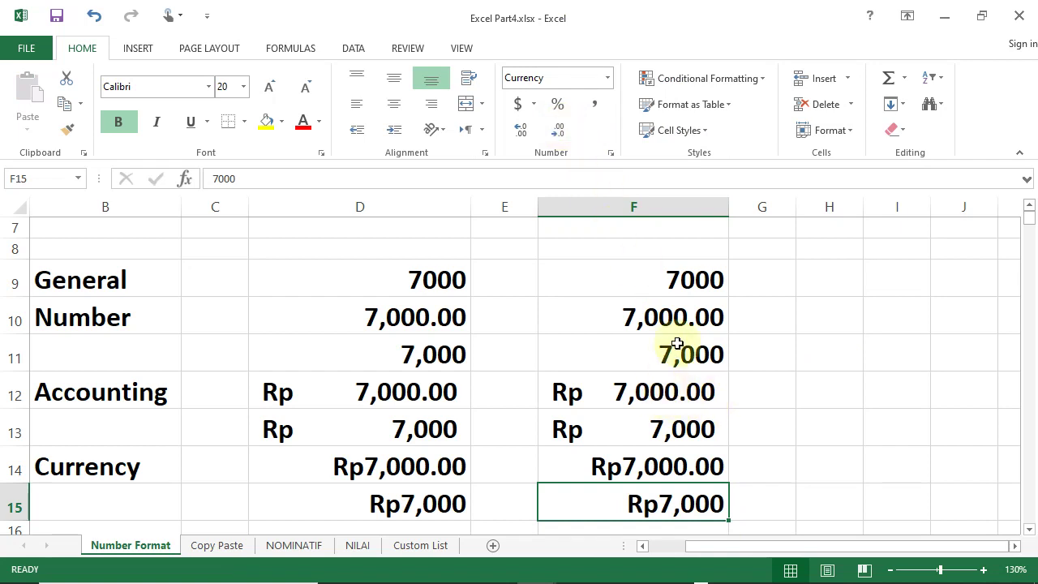
drag(728, 209, 743, 208)
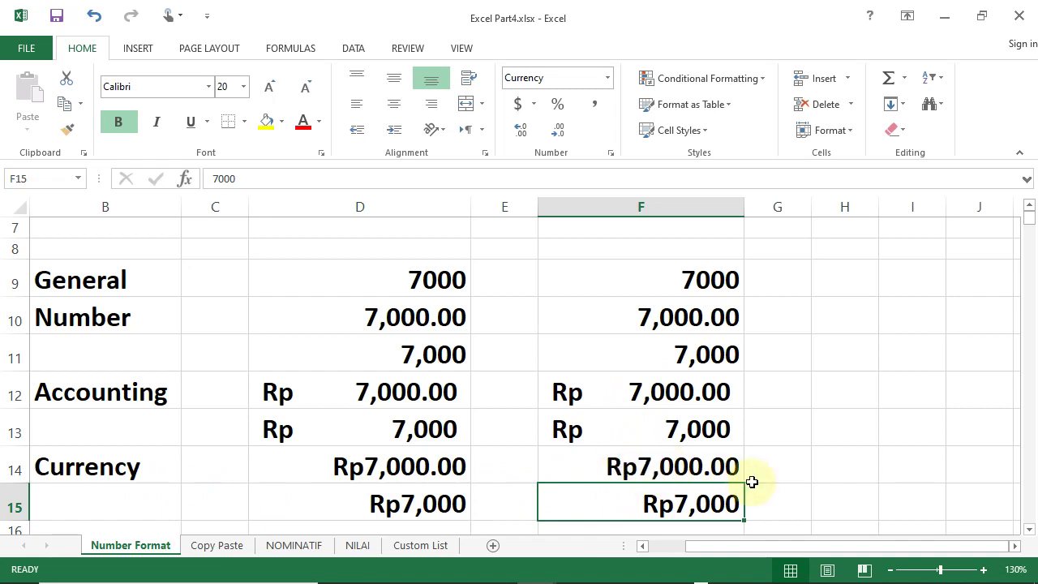
- Enter Anggur in cell A1 of the Copy Paste sheet
key(ctrl+Page_Down)
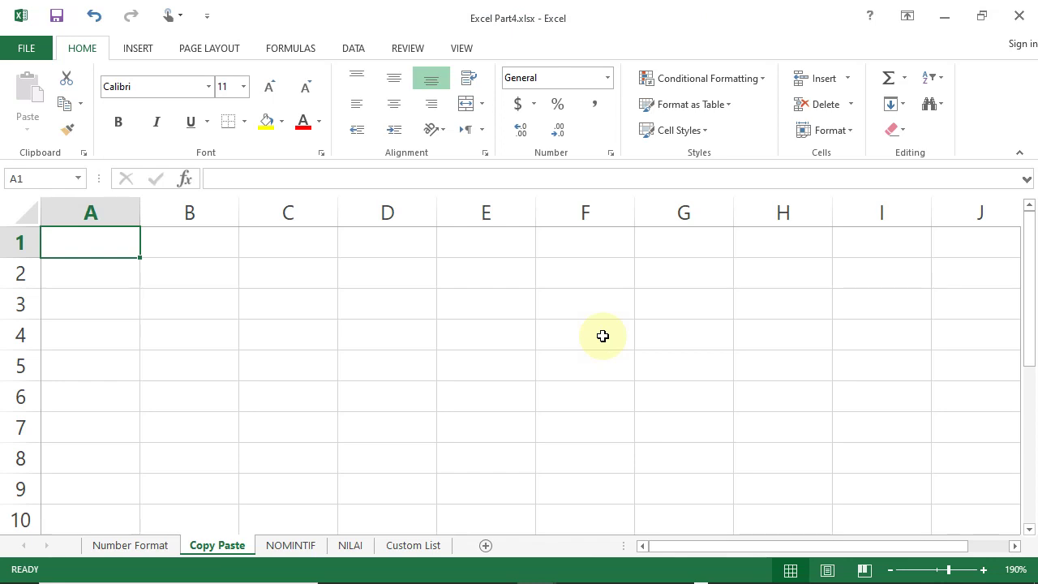
text(Anggur)
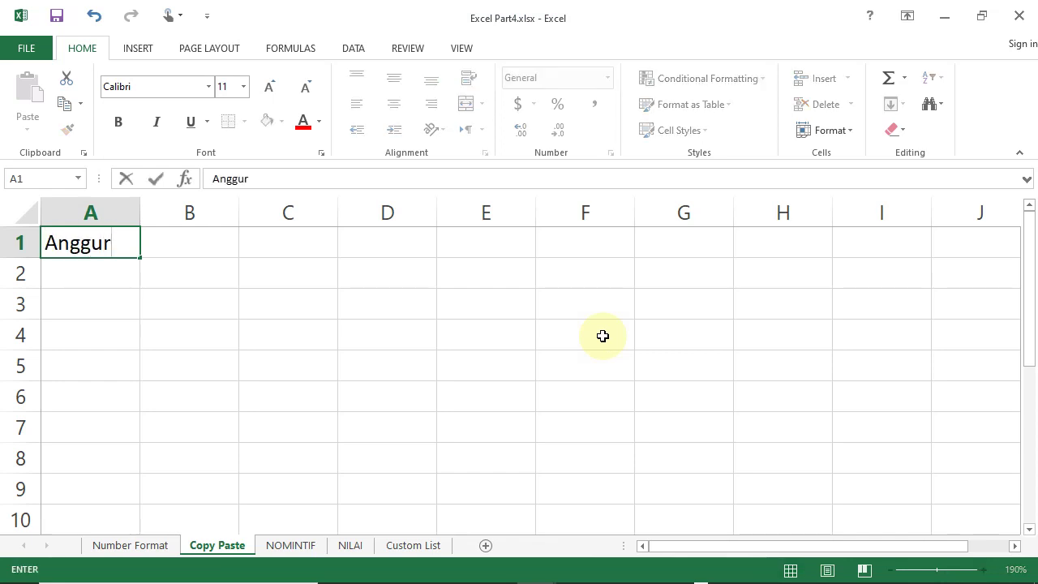
key(Return)
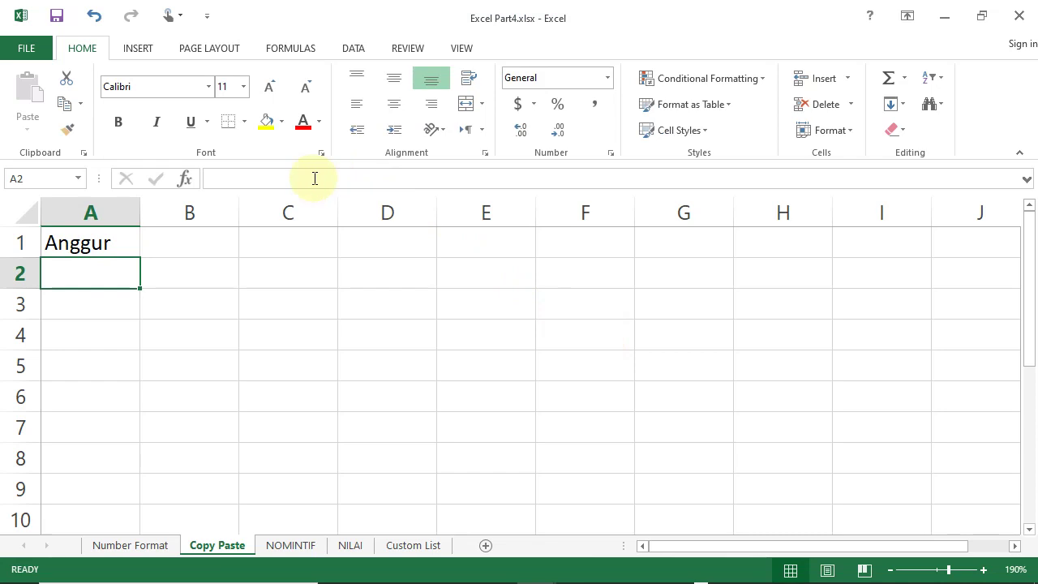
- Copy the text in cell A1 and paste it into cell C1
click(122, 241)
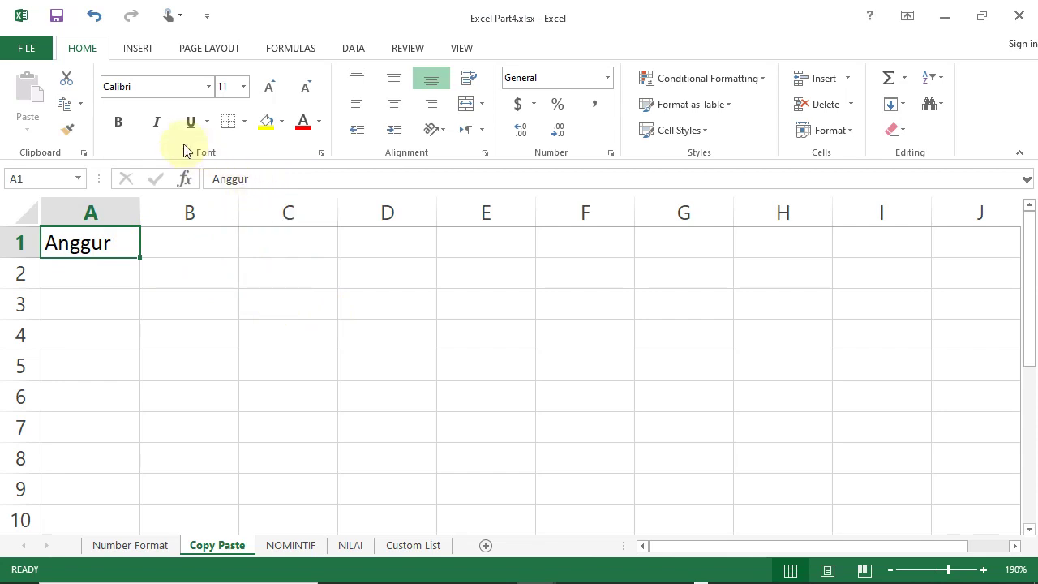
click(71, 111)
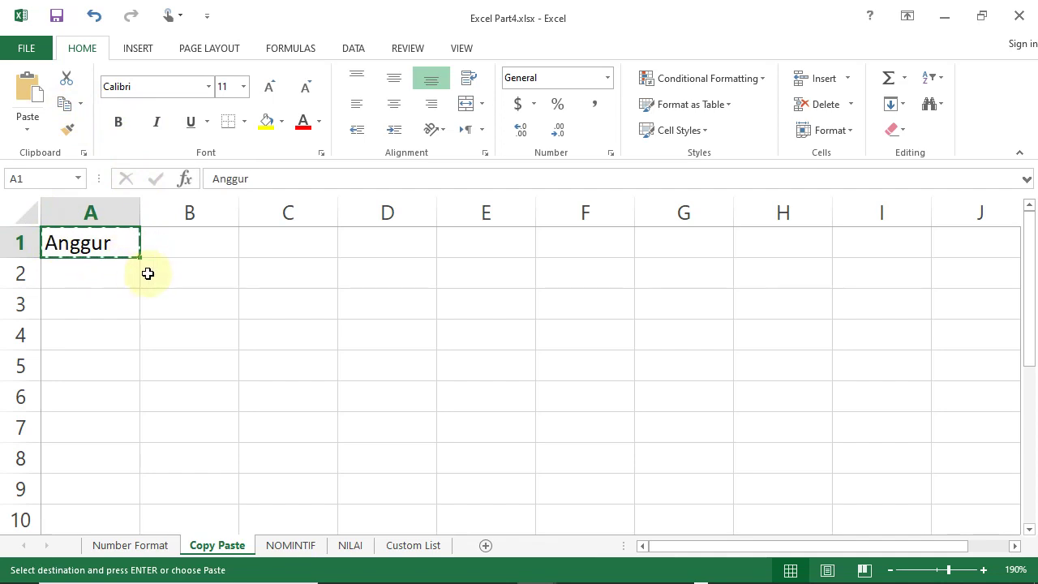
click(262, 244)
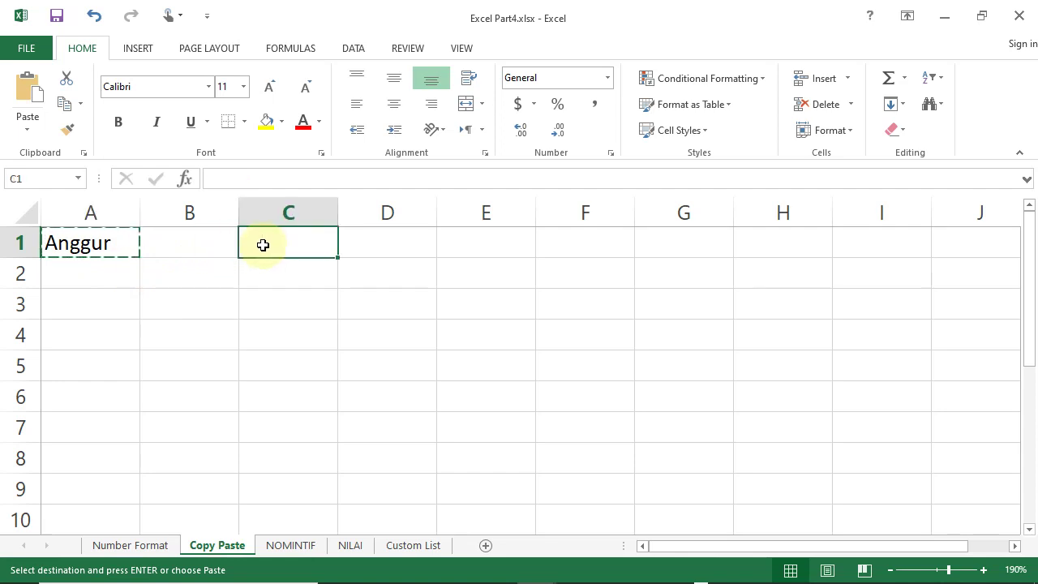
click(28, 91)
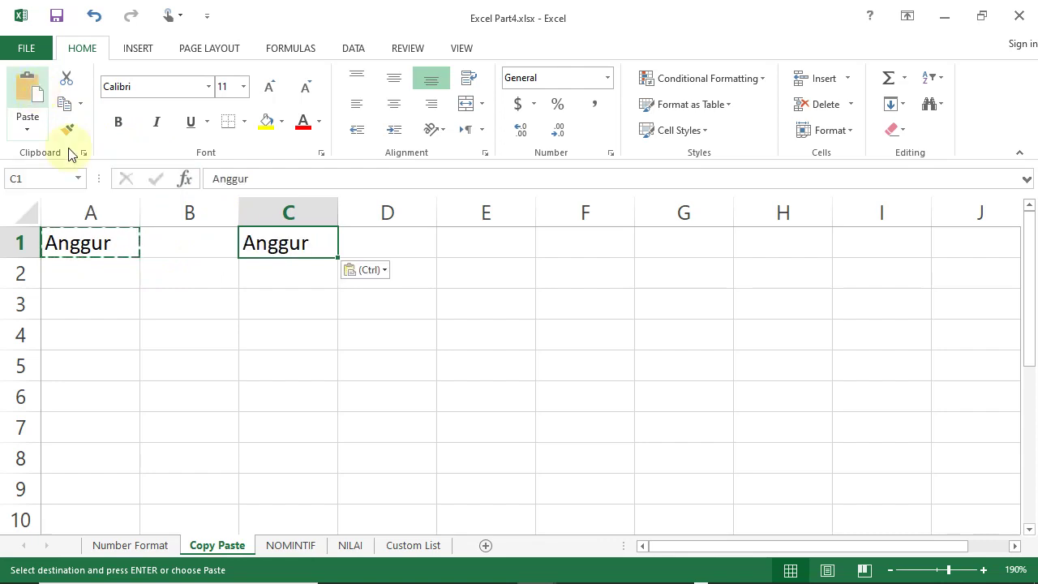
key(Escape)
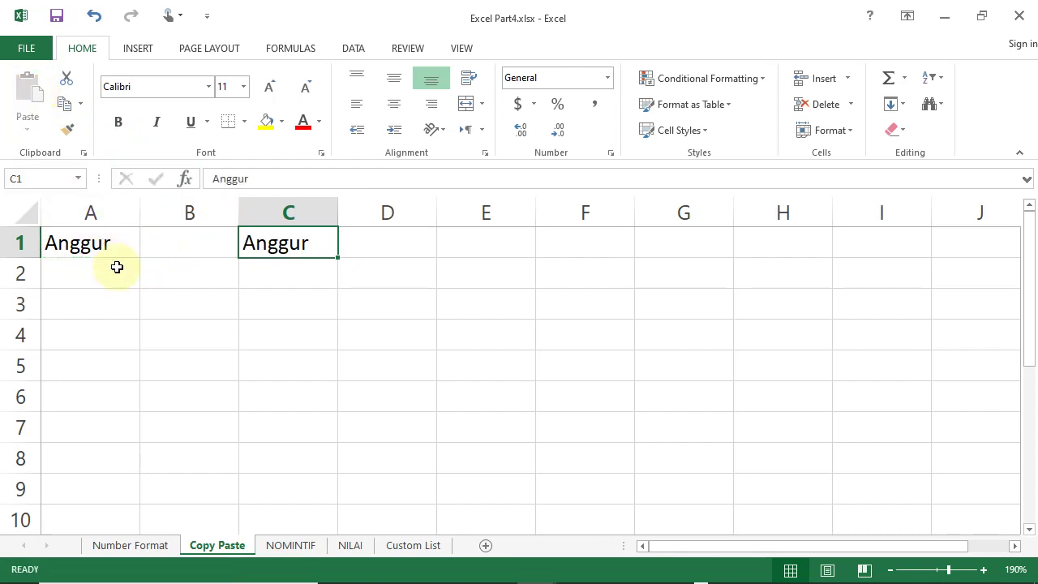
- Copy the text in cell A1, paste it into cell C2, and clear the copy selection
click(102, 240)
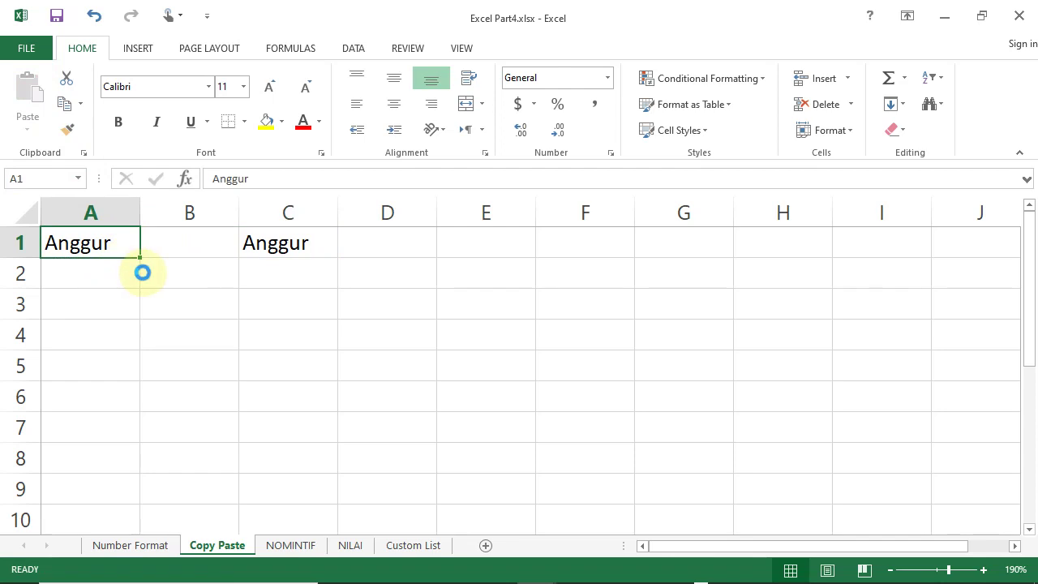
key(ctrl+c)
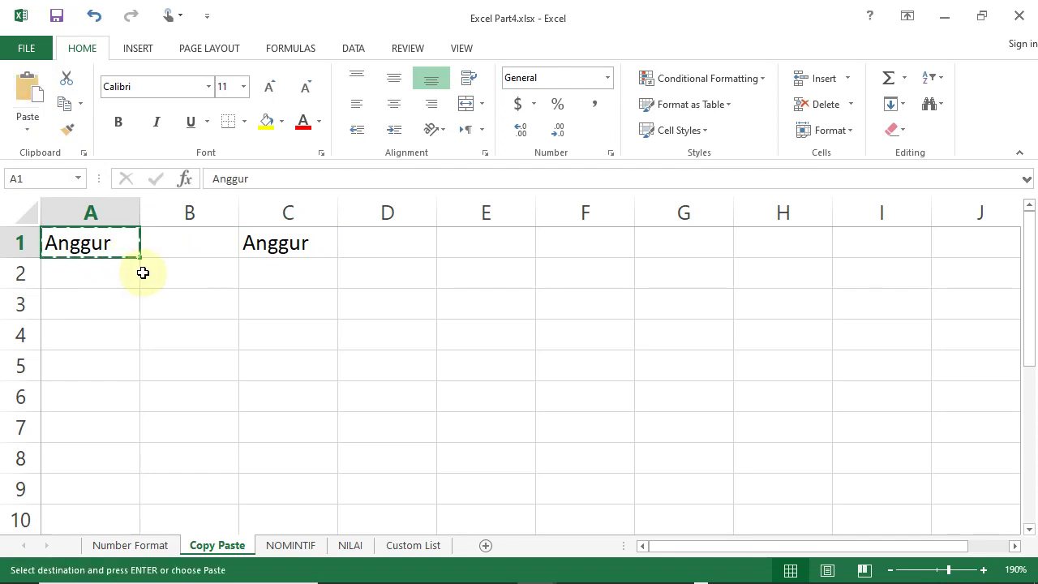
click(289, 269)
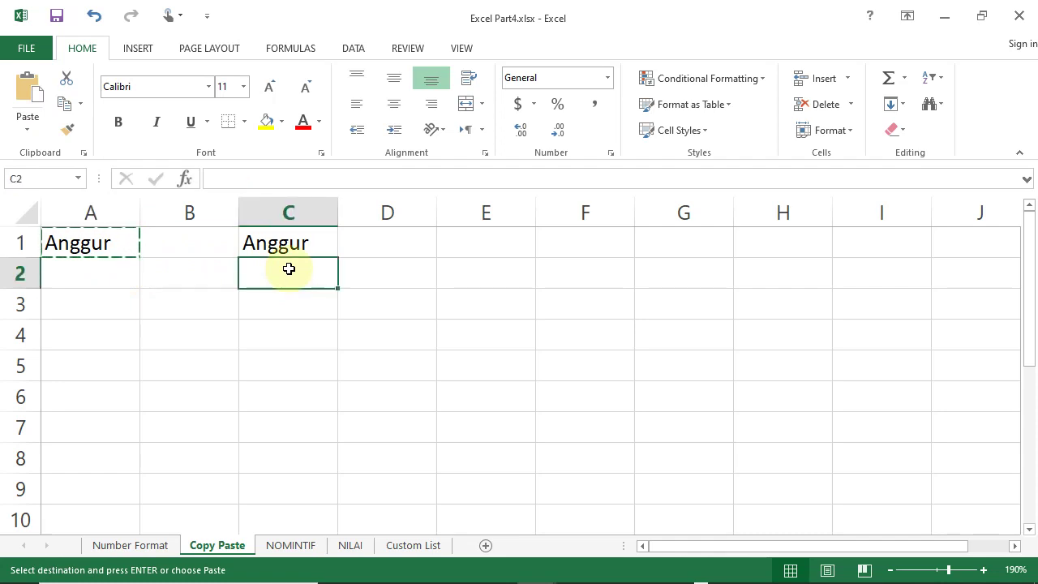
key(ctrl+v)
key(ctrl)
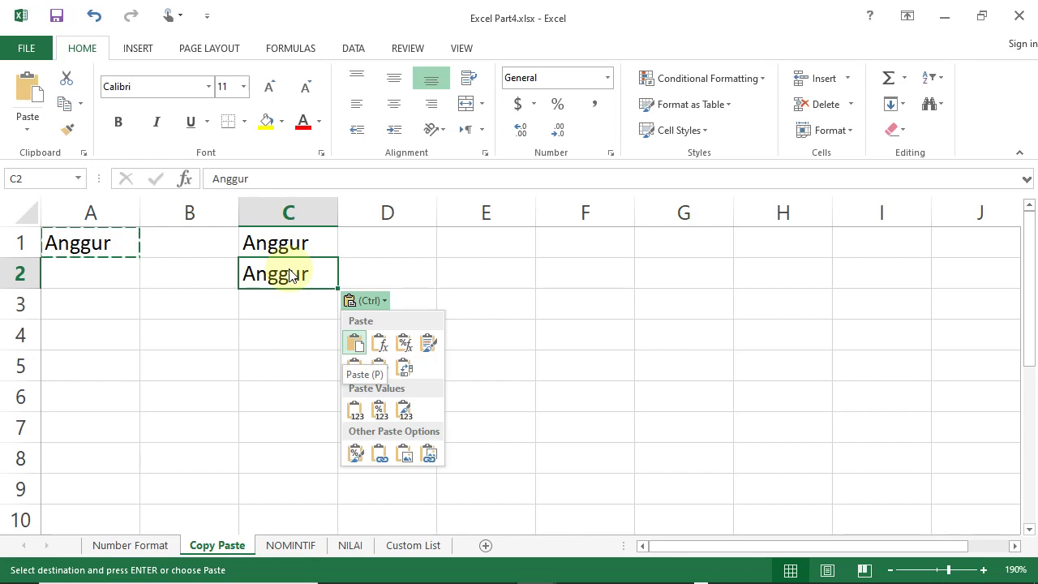
key(Escape)
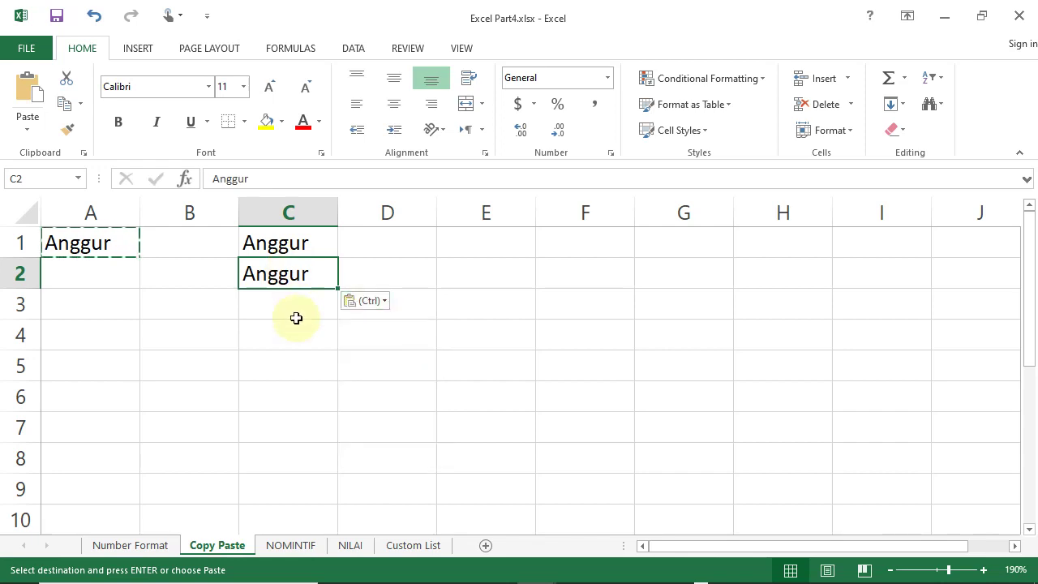
key(Escape)
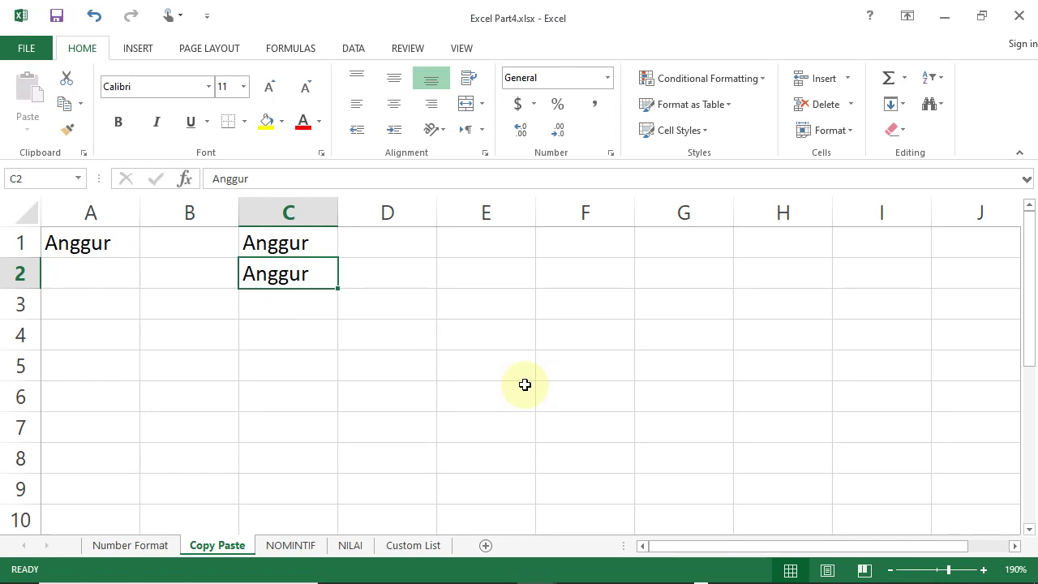
- Fill the text Anggur from cell A1 down through cell A7
click(111, 244)
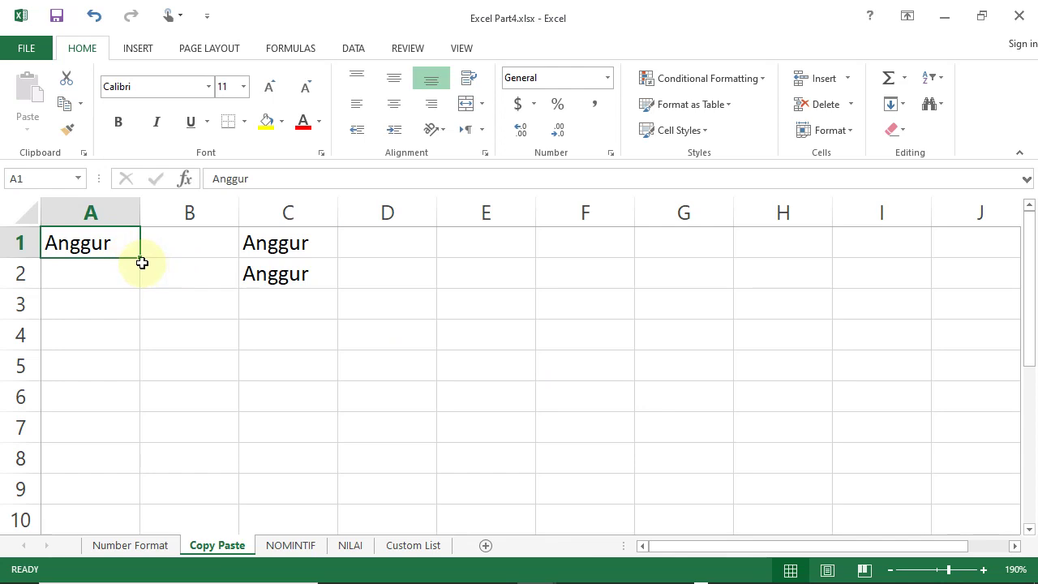
click(955, 570)
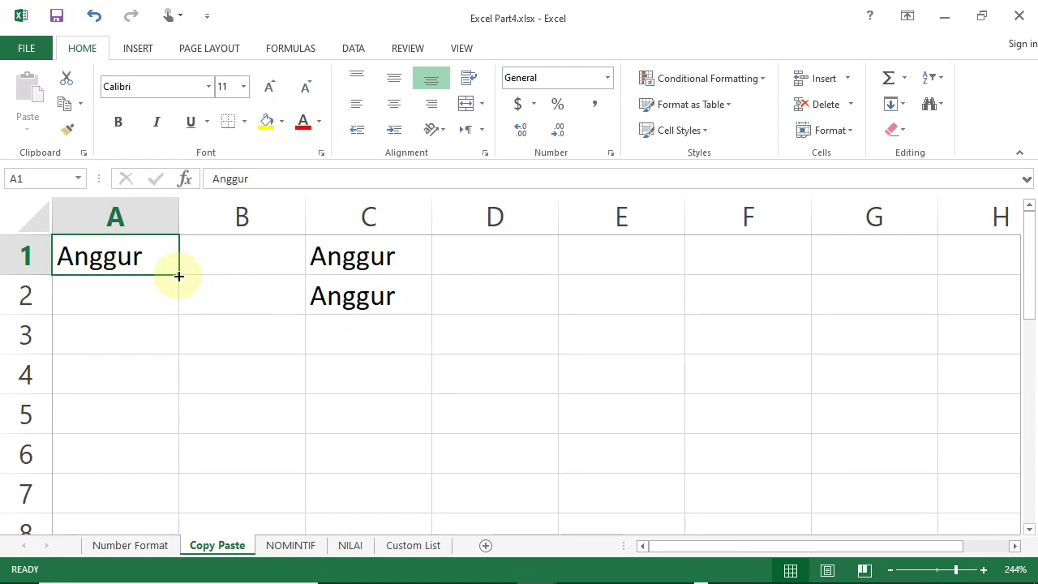
drag(179, 274, 173, 495)
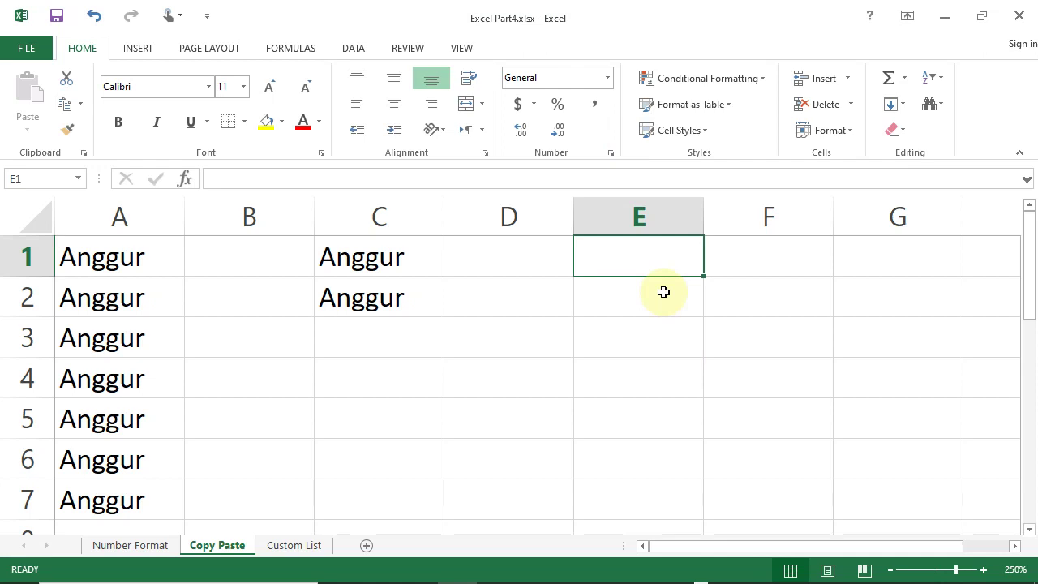
- Enter the formula =A1 in cell E1 to link it to cell A1
text(=)
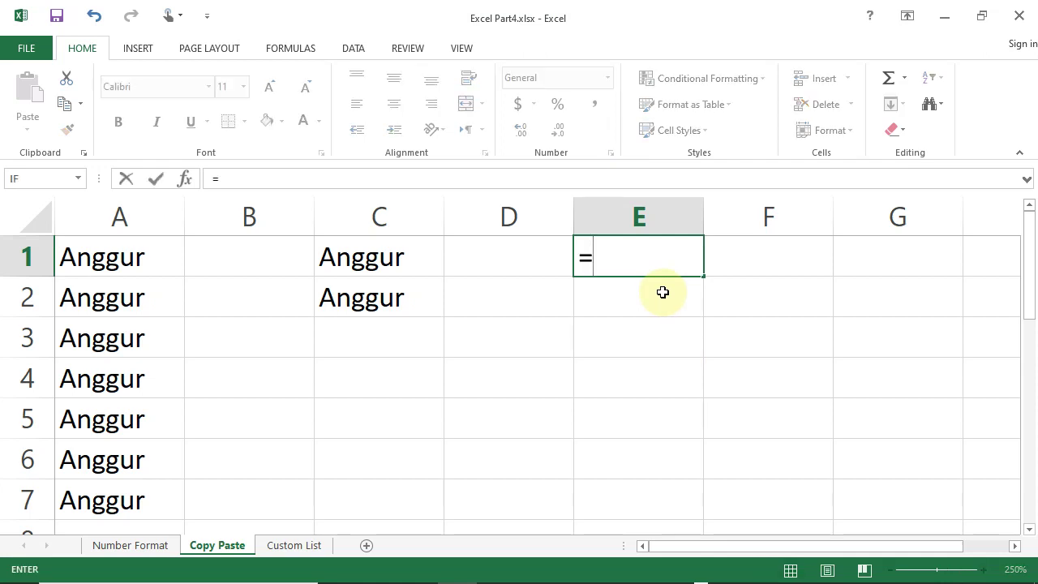
click(168, 261)
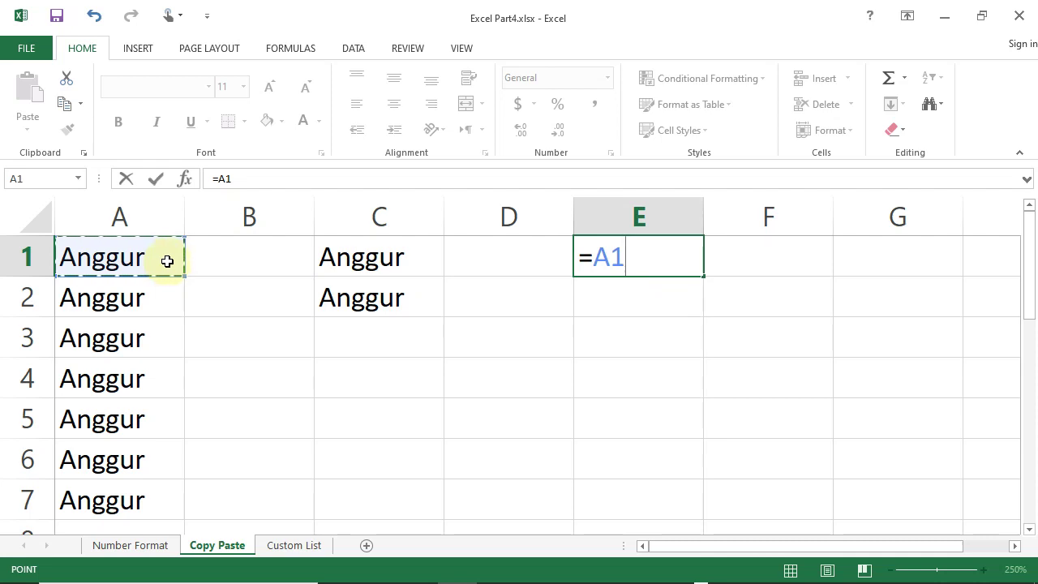
key(Return)
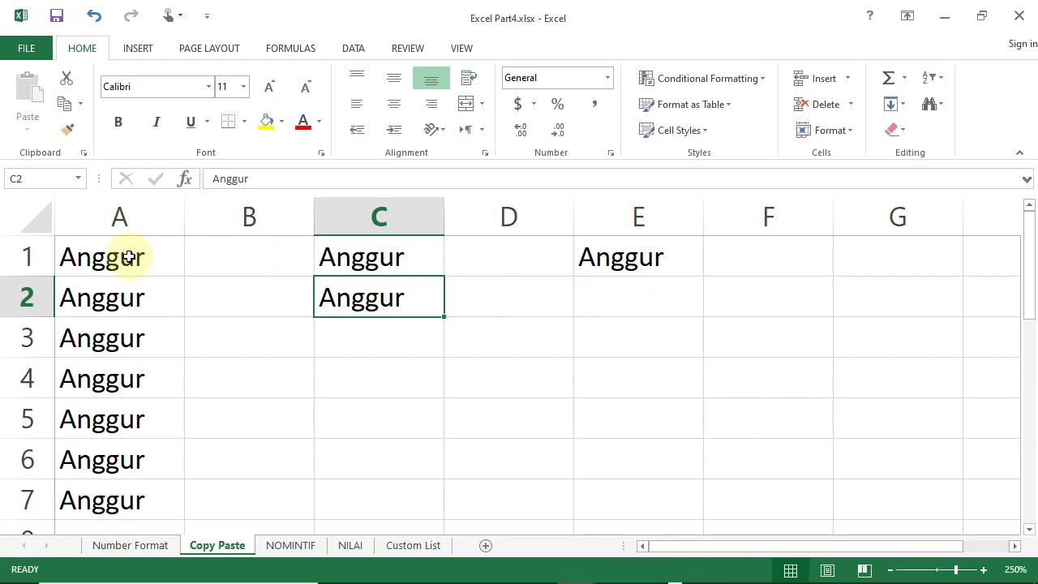
- Compare the underlying contents of the original cell A1, the pasted cell C1 and the linked cell E1
click(128, 257)
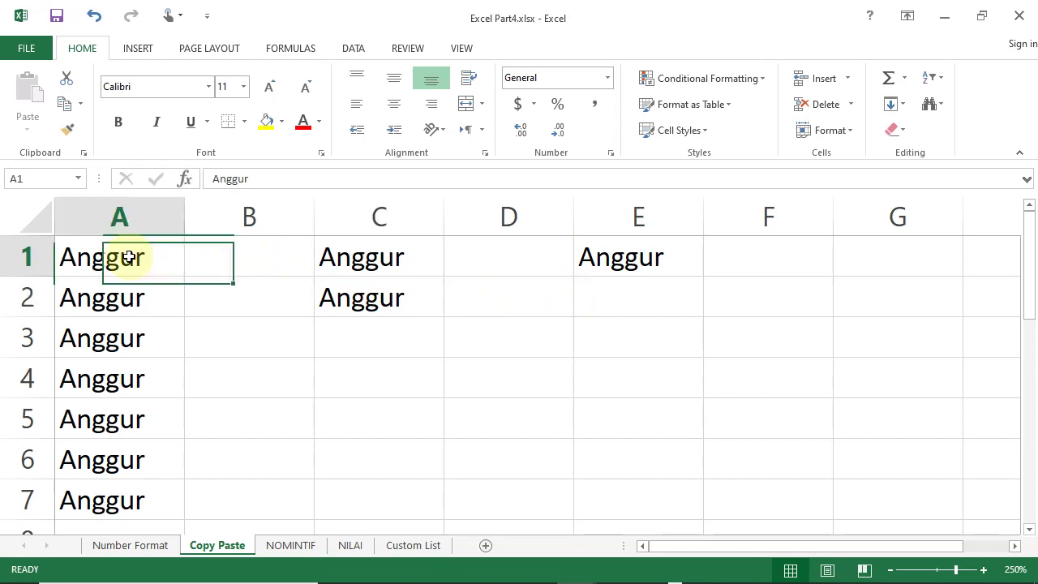
click(367, 257)
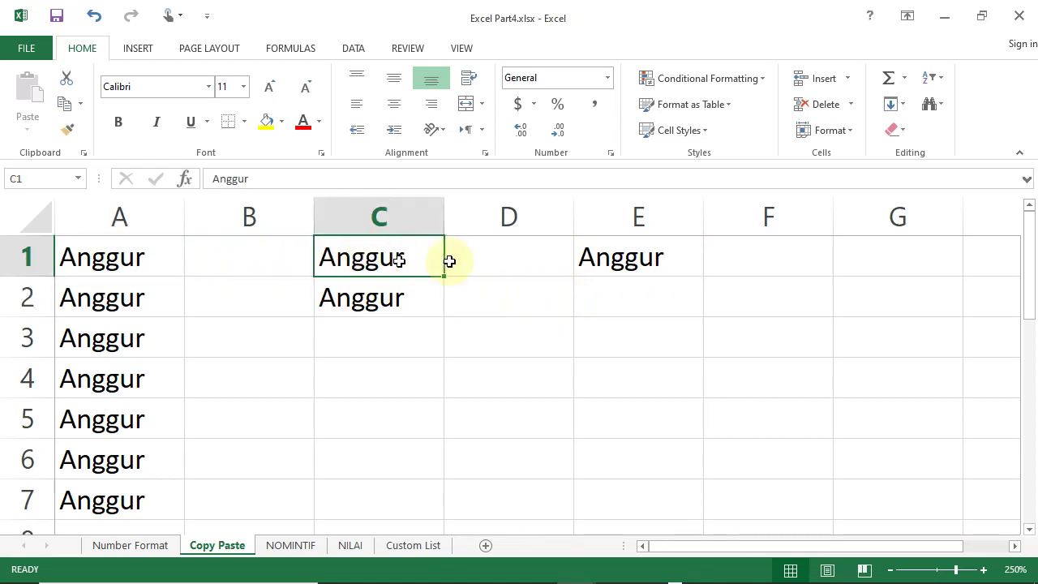
click(614, 258)
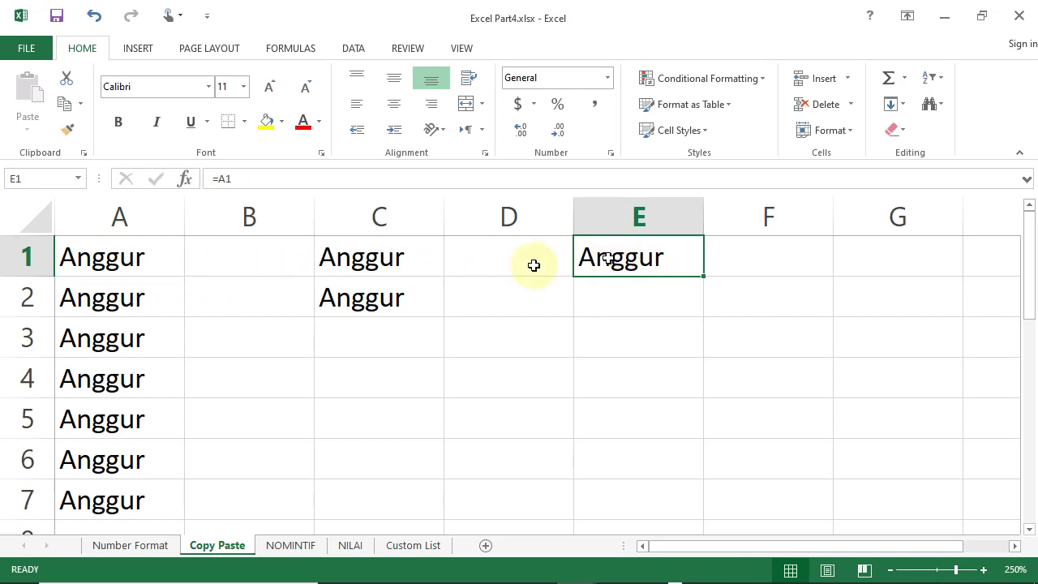
click(135, 254)
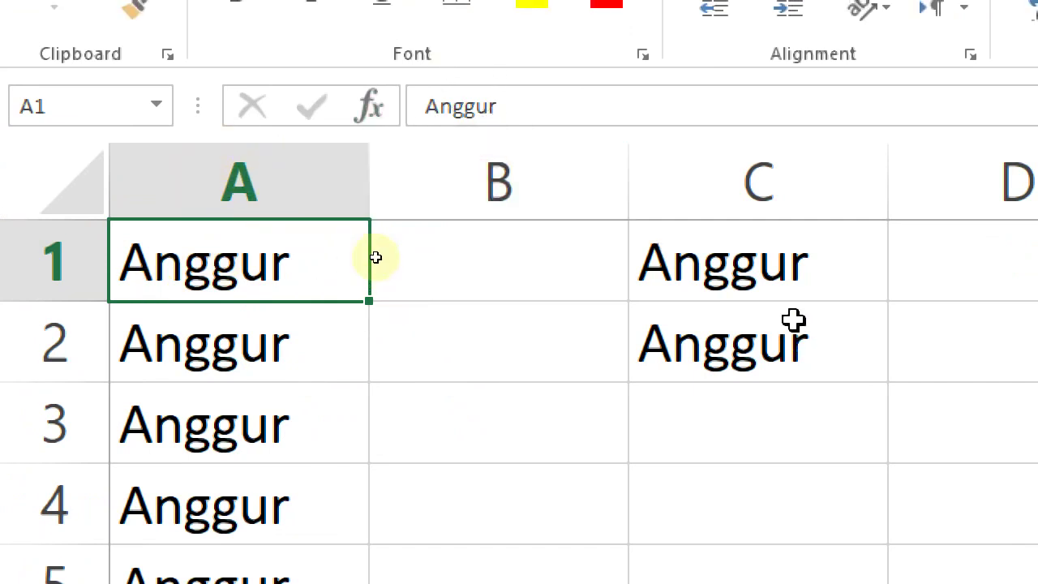
click(745, 243)
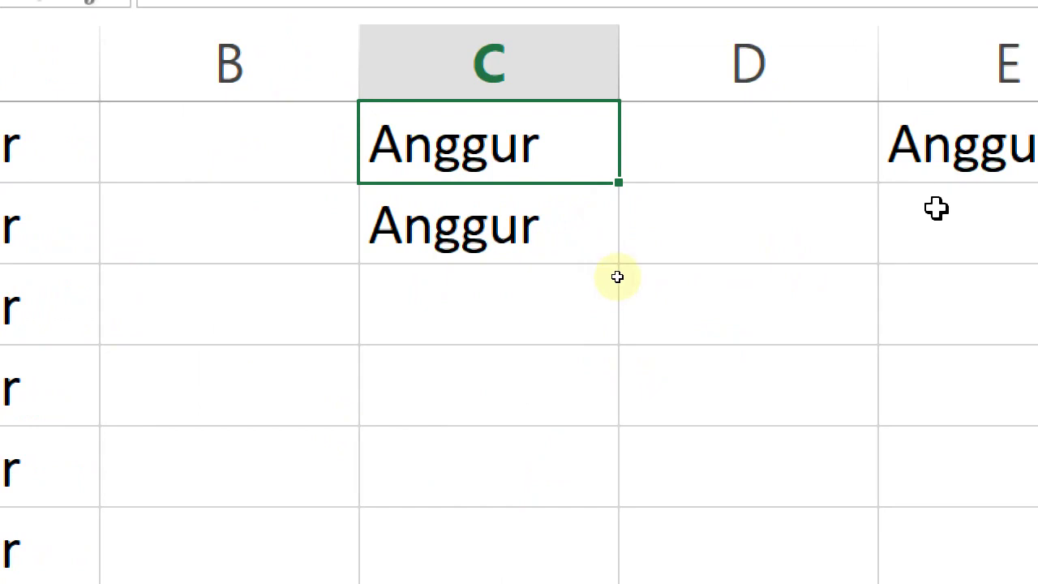
click(959, 148)
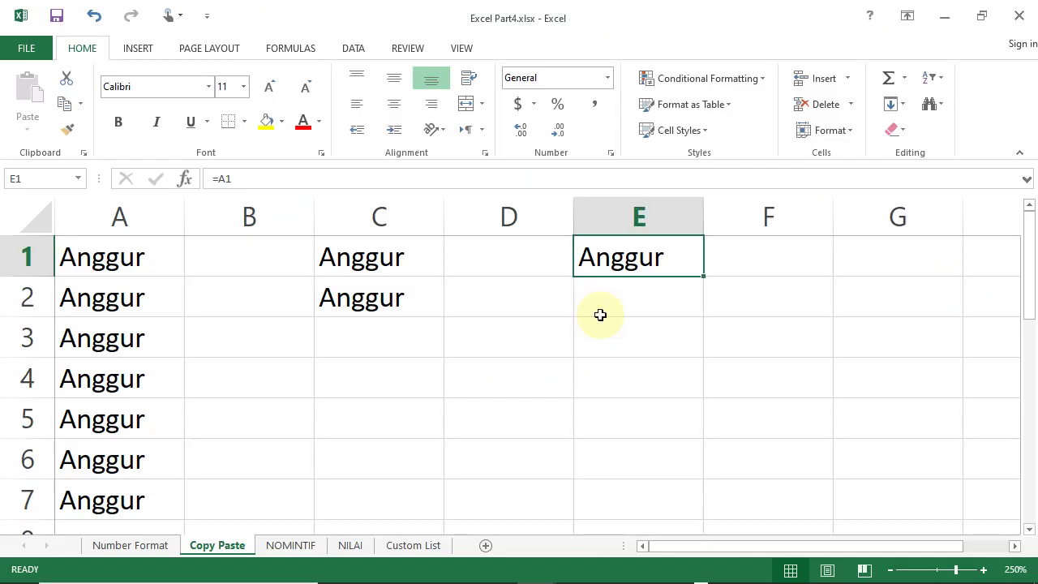
- Replace the text in cell A1 with Apel and check the pasted cell C1 and the linked cell E1
click(172, 263)
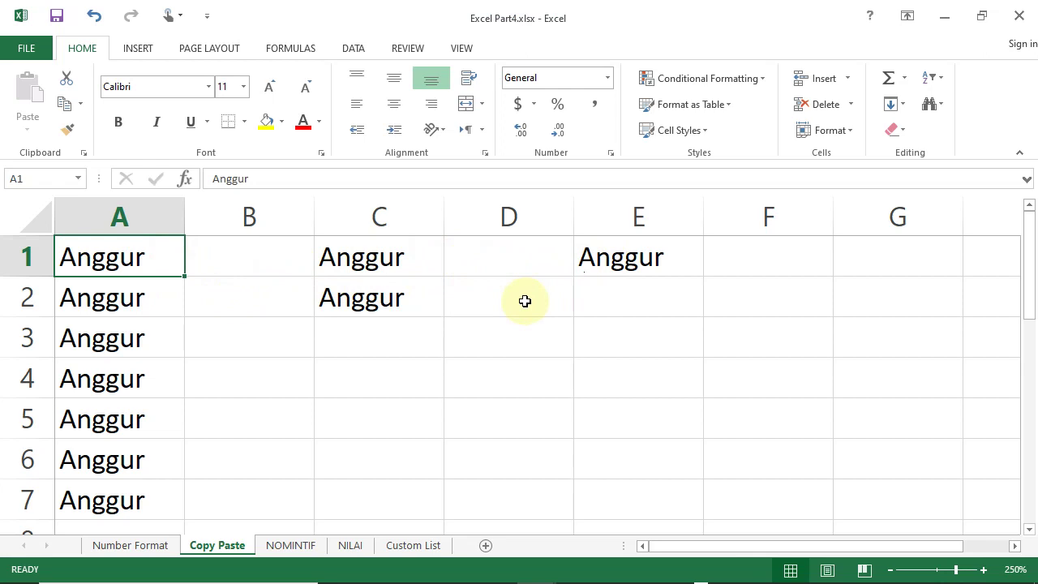
text(Apel)
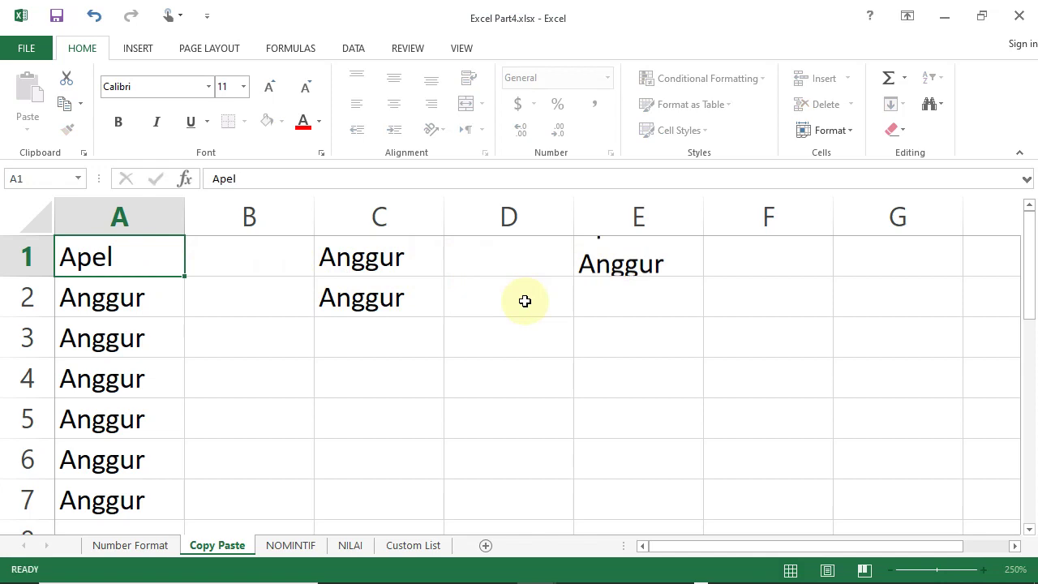
key(Return)
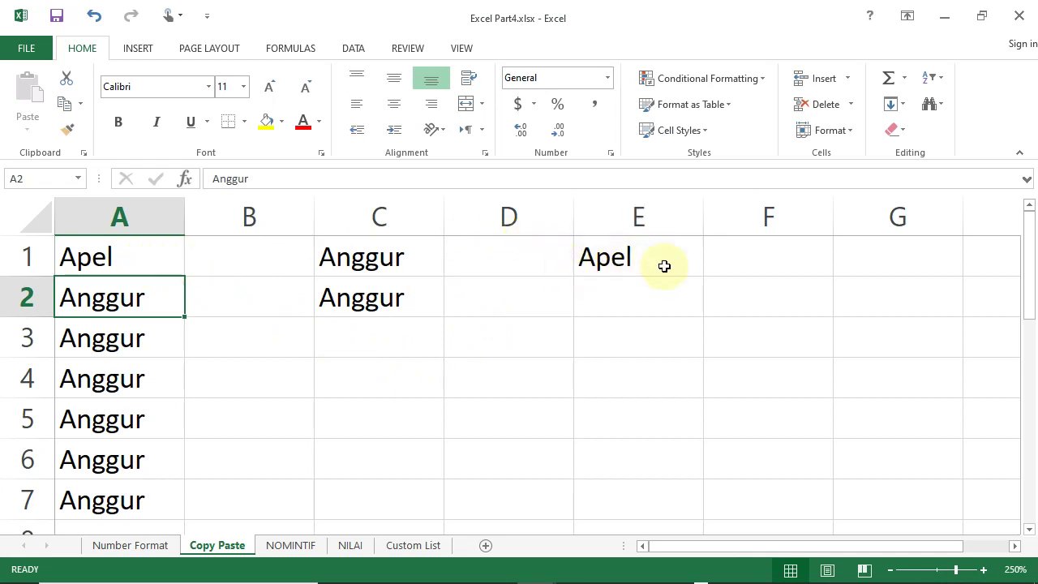
click(377, 265)
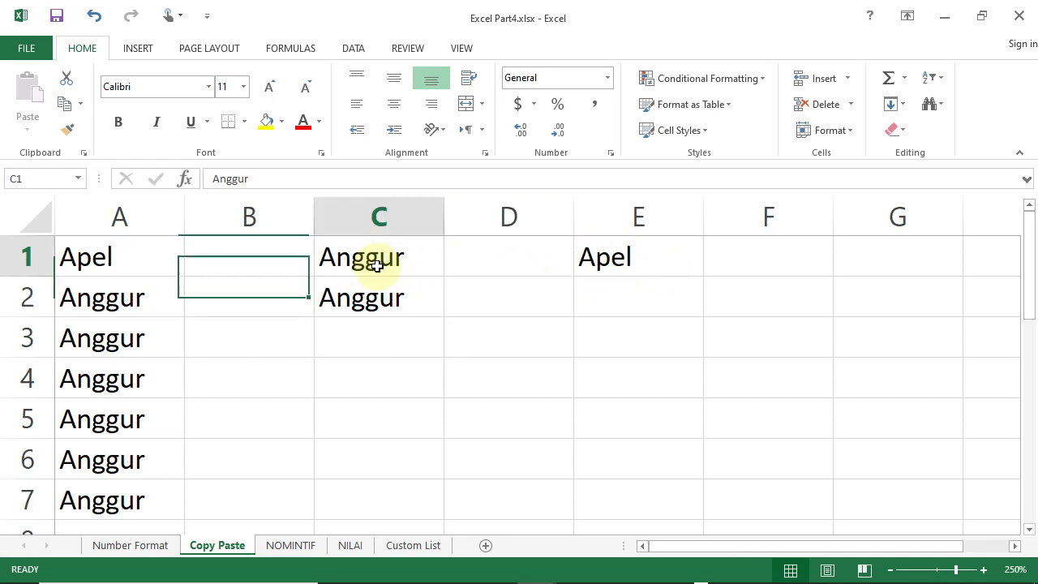
click(168, 258)
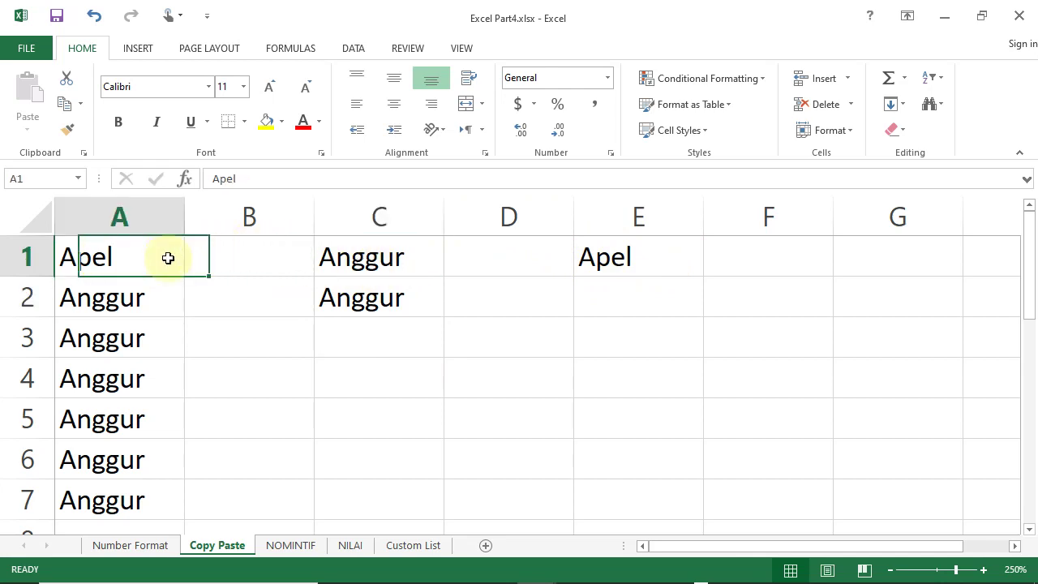
click(346, 263)
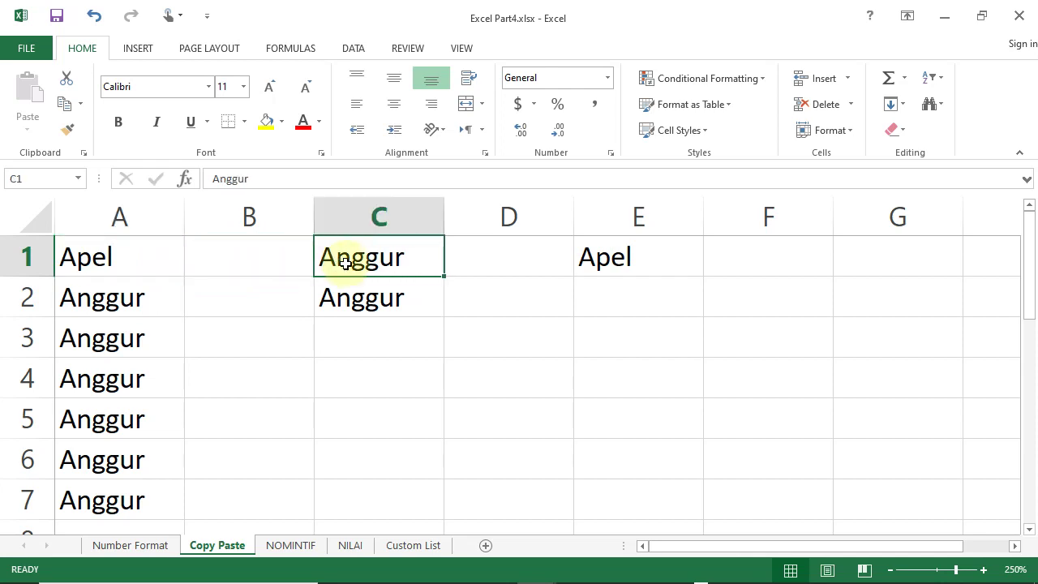
click(590, 270)
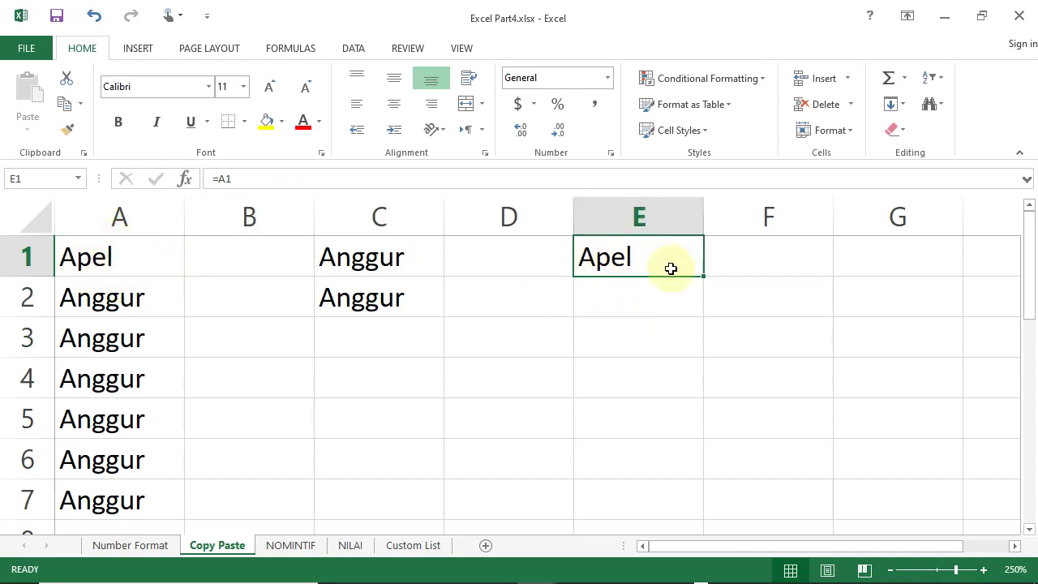
- Create a copy of the NOMINTIF sheet within Excel Part4.xlsx, placed before NILAI, and compare it with the original sheet
key(ctrl+Page_Down)
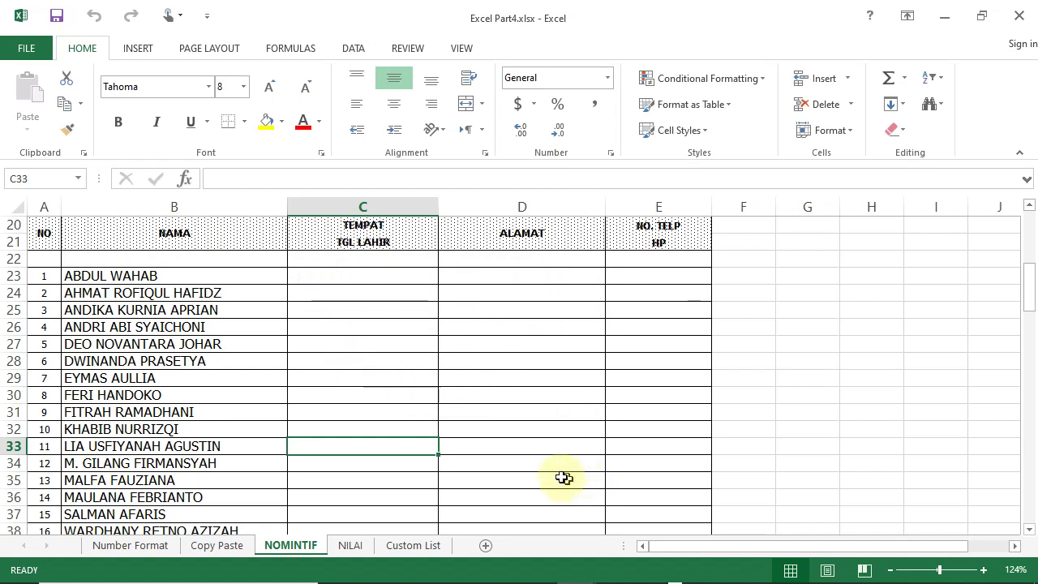
right_click(288, 545)
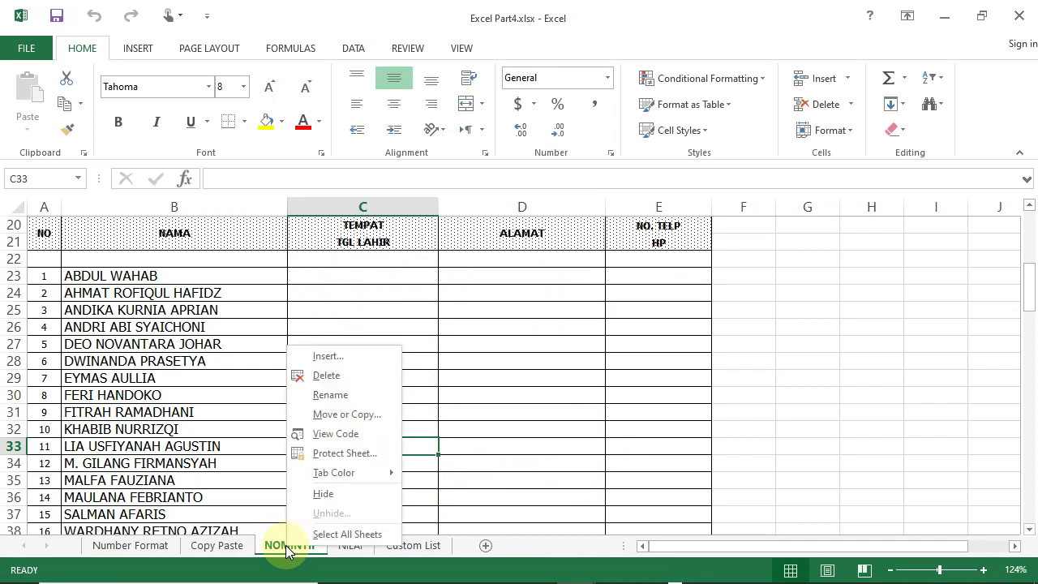
click(354, 416)
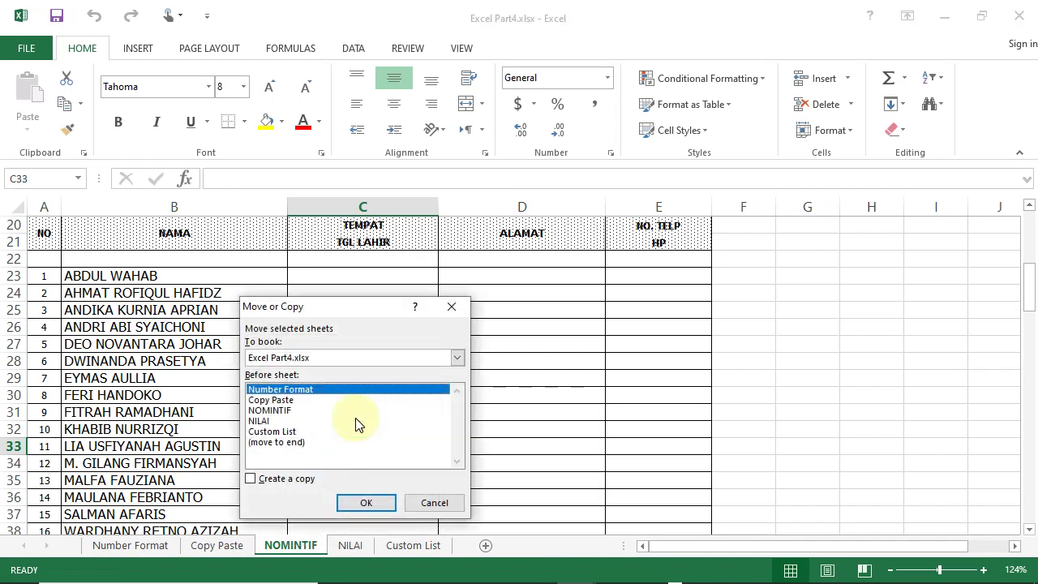
click(457, 359)
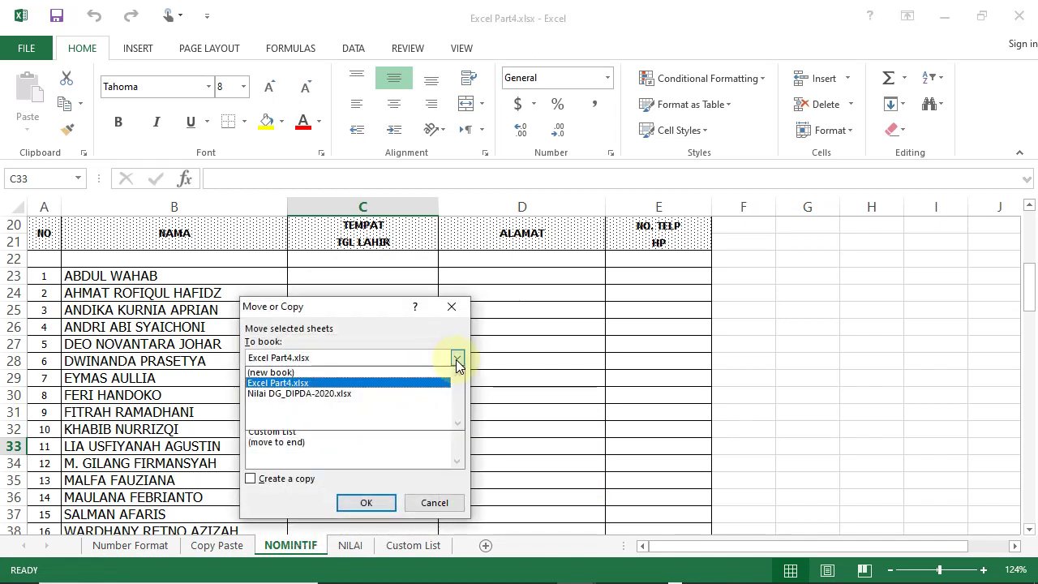
click(335, 384)
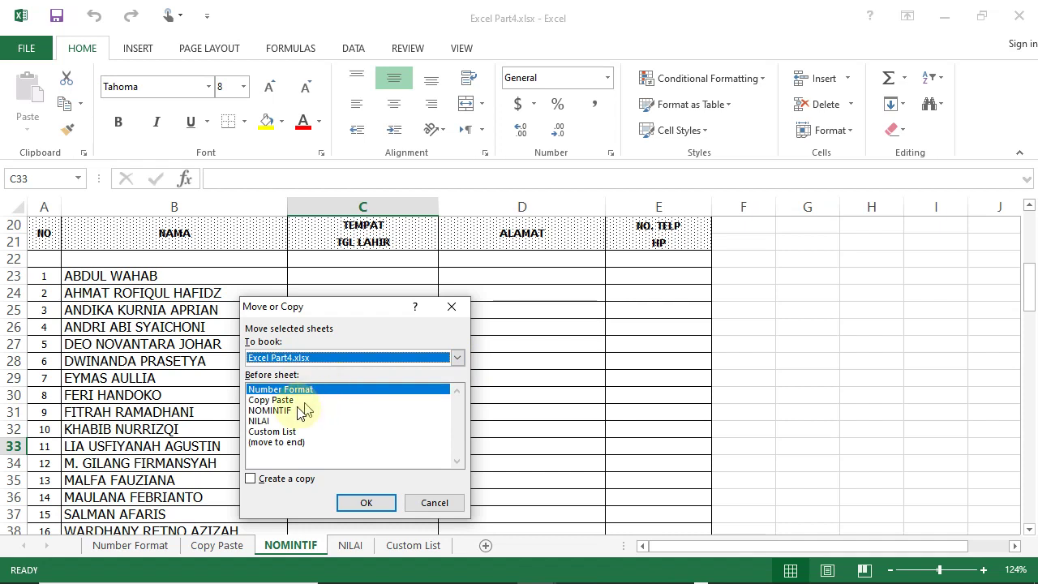
click(258, 422)
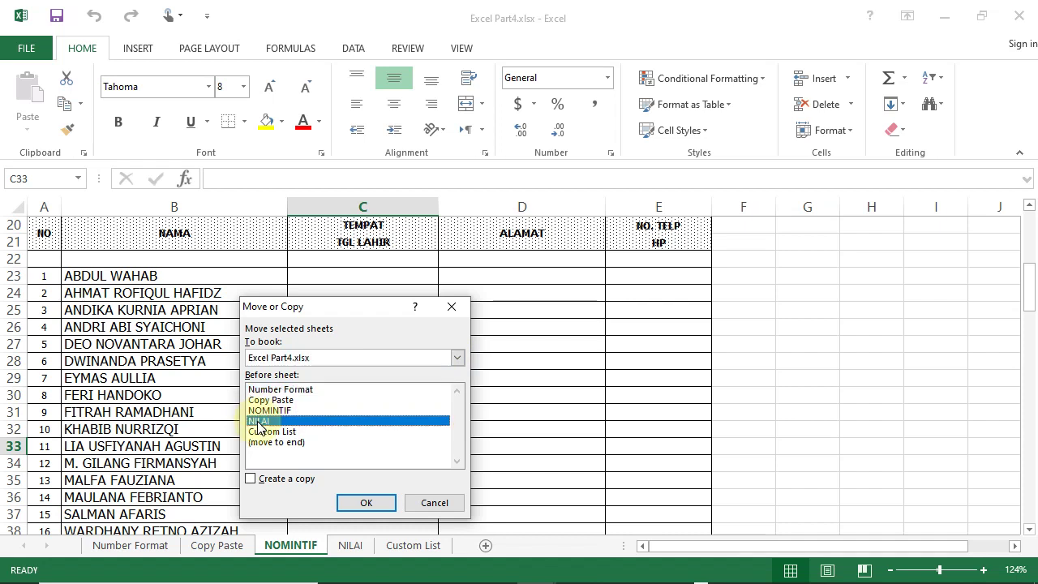
click(251, 480)
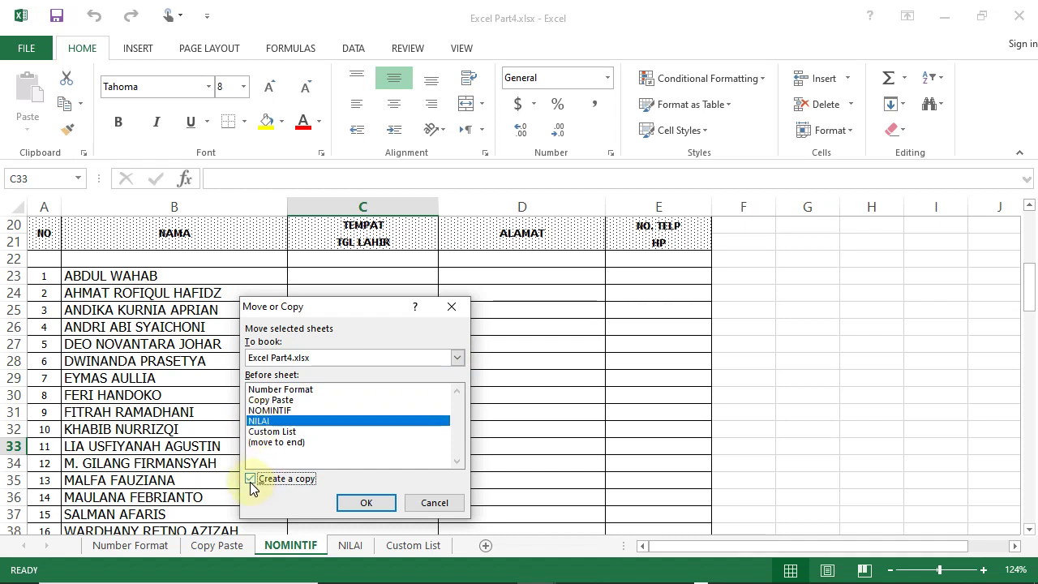
click(356, 503)
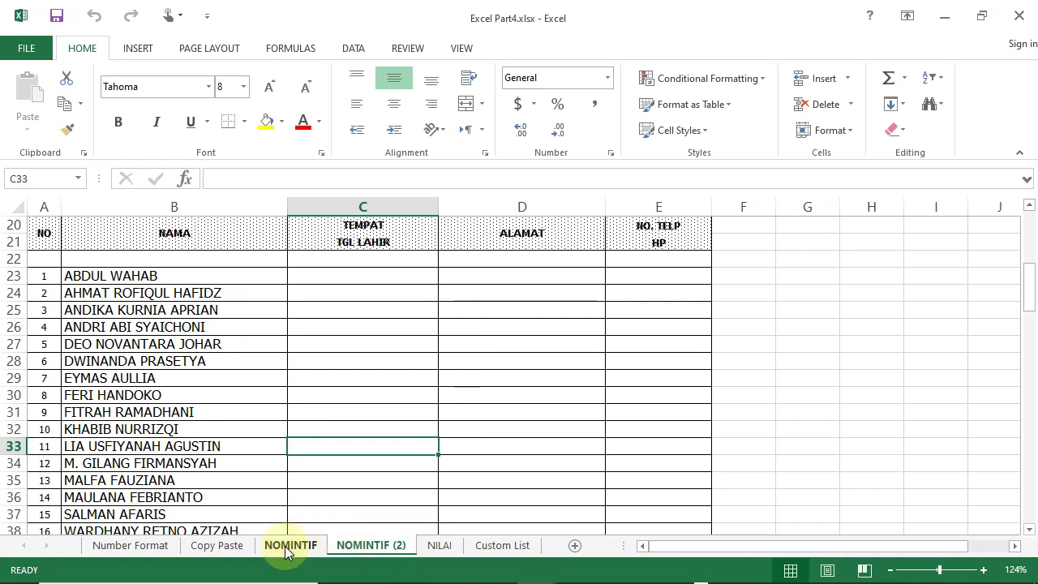
click(286, 548)
click(351, 548)
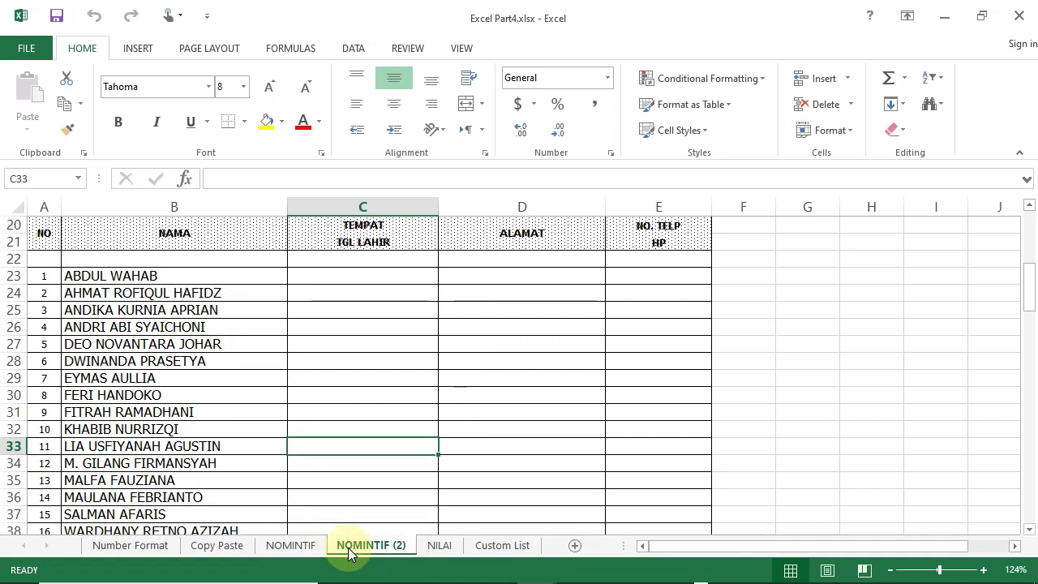
- Copy the participant names in B23:B38 of the NOMINTIF sheet into NILAI starting at B11, check them, and undo the paste
key(ctrl+Page_Down)
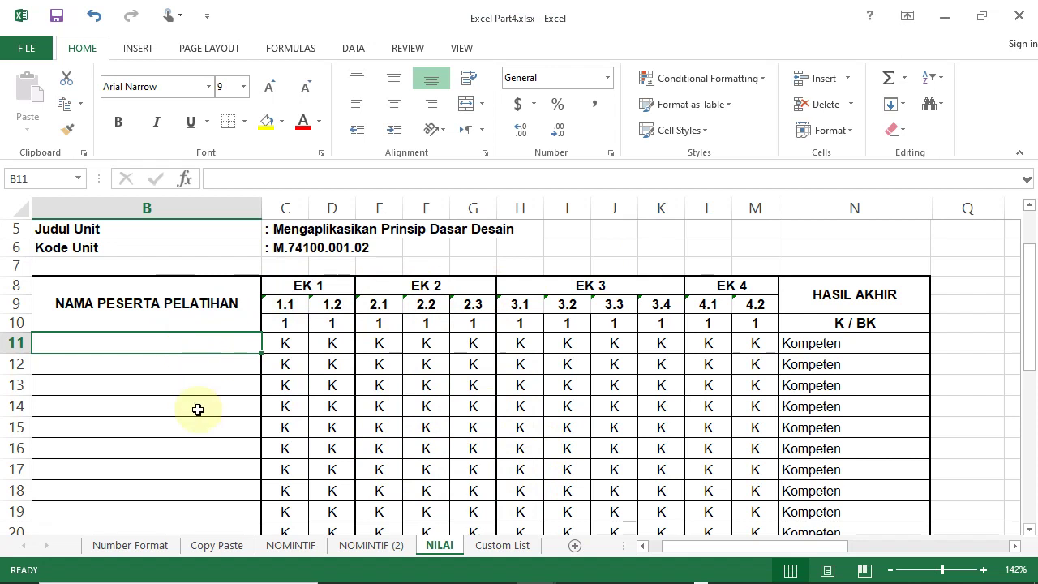
click(293, 548)
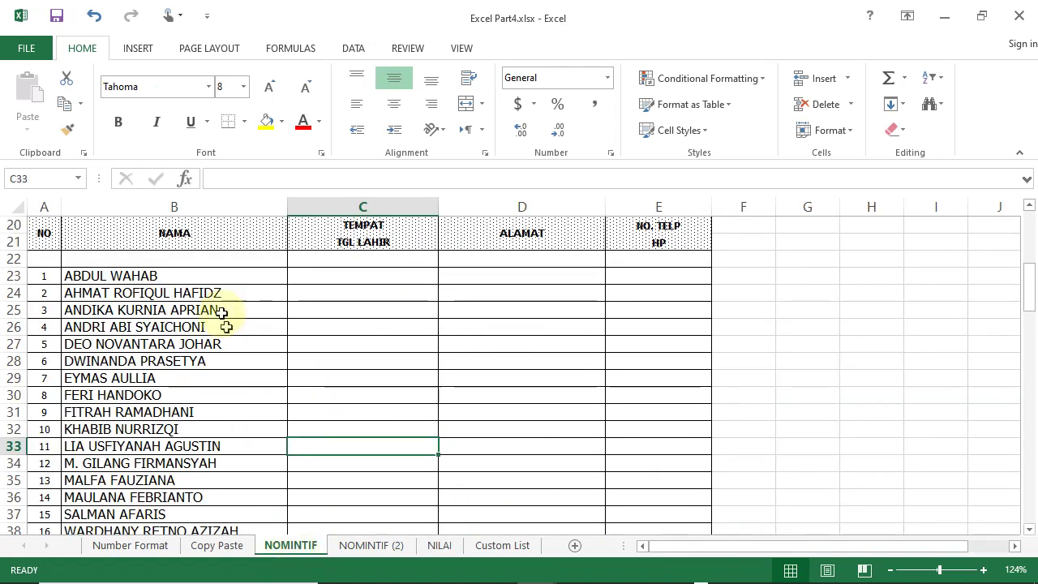
click(205, 276)
drag(205, 275, 220, 529)
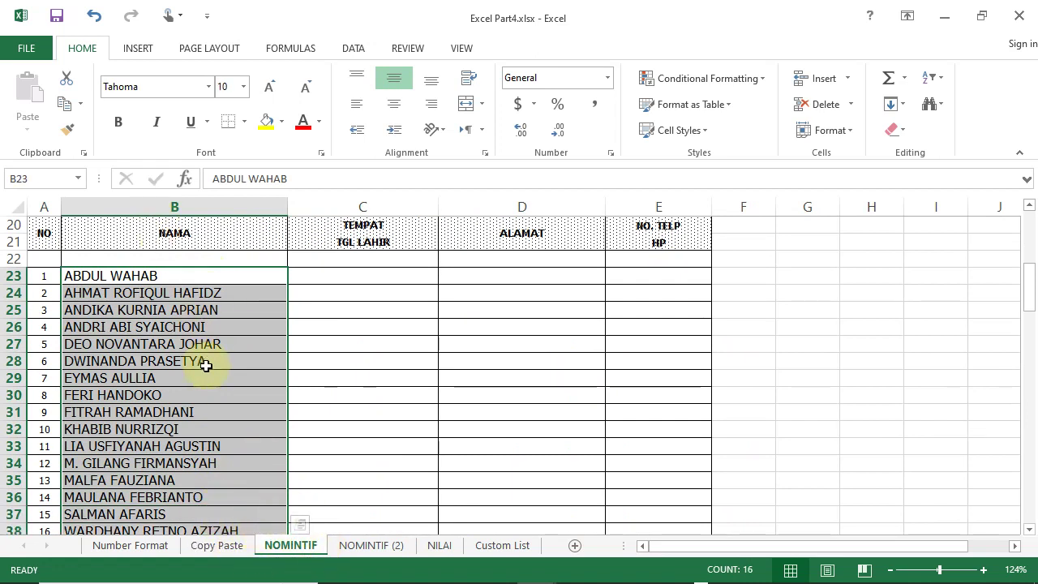
click(65, 105)
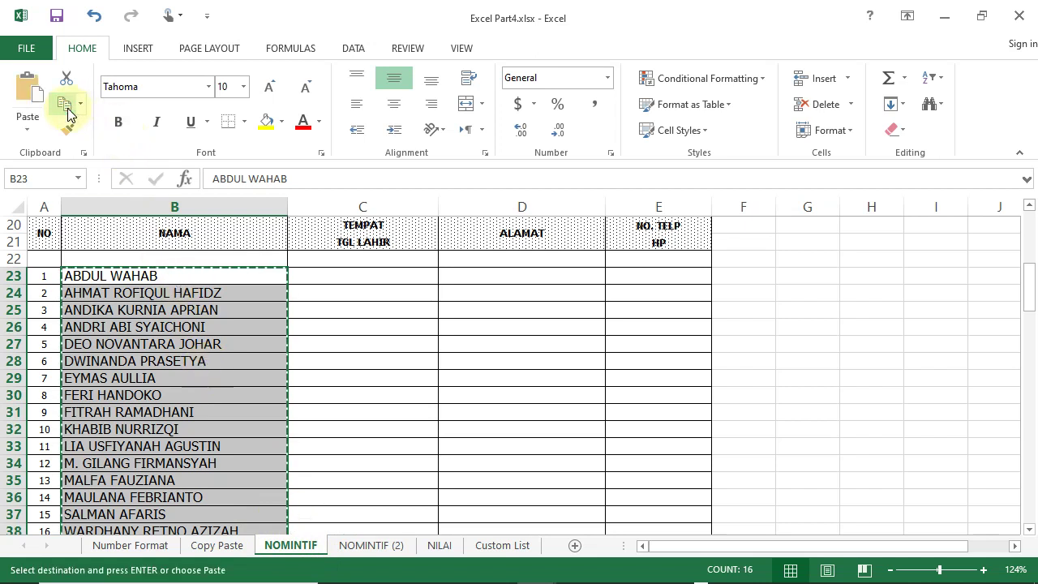
click(429, 548)
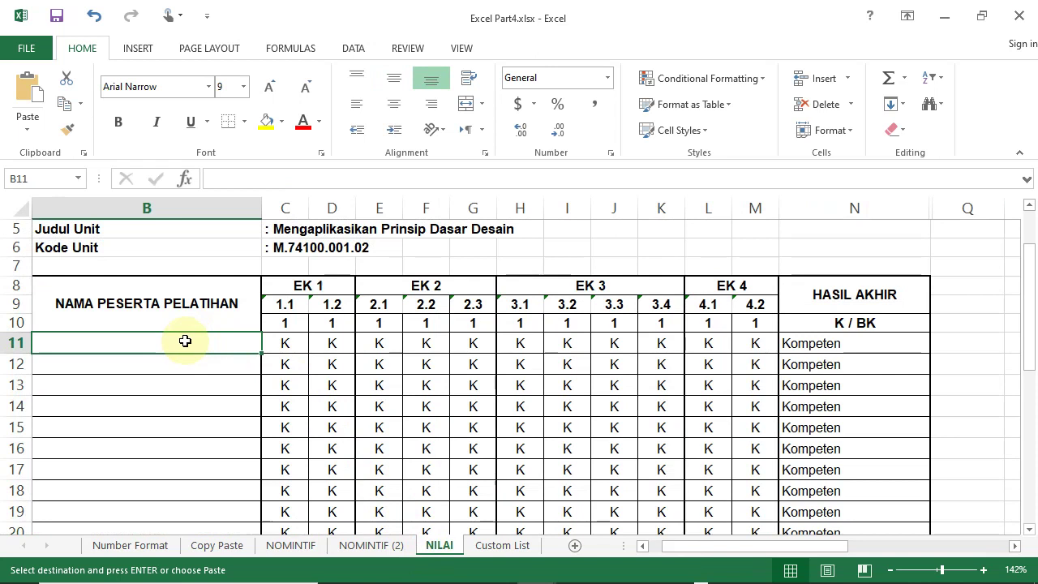
click(28, 89)
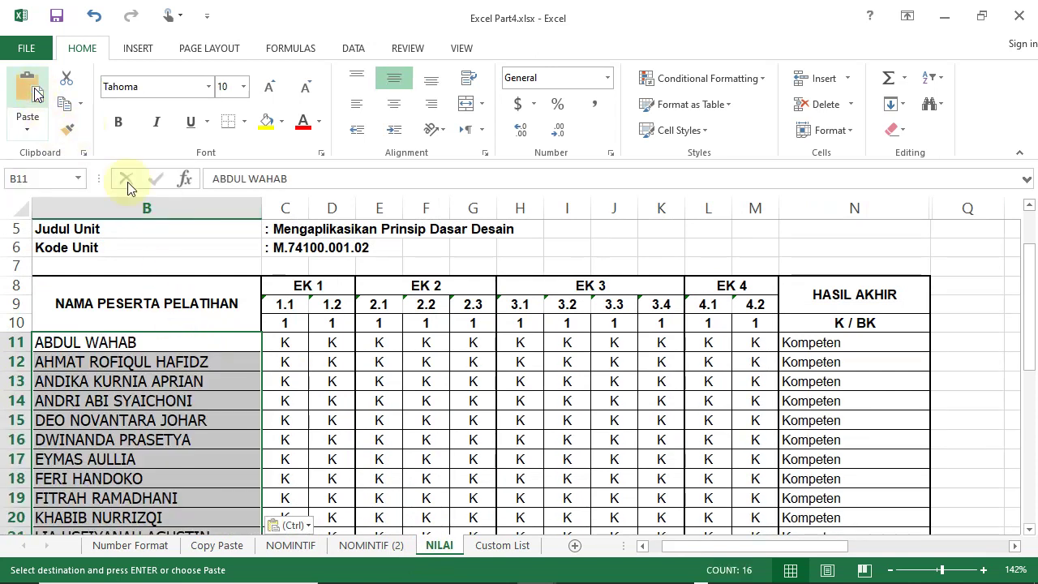
scroll(250, 324, down, 3)
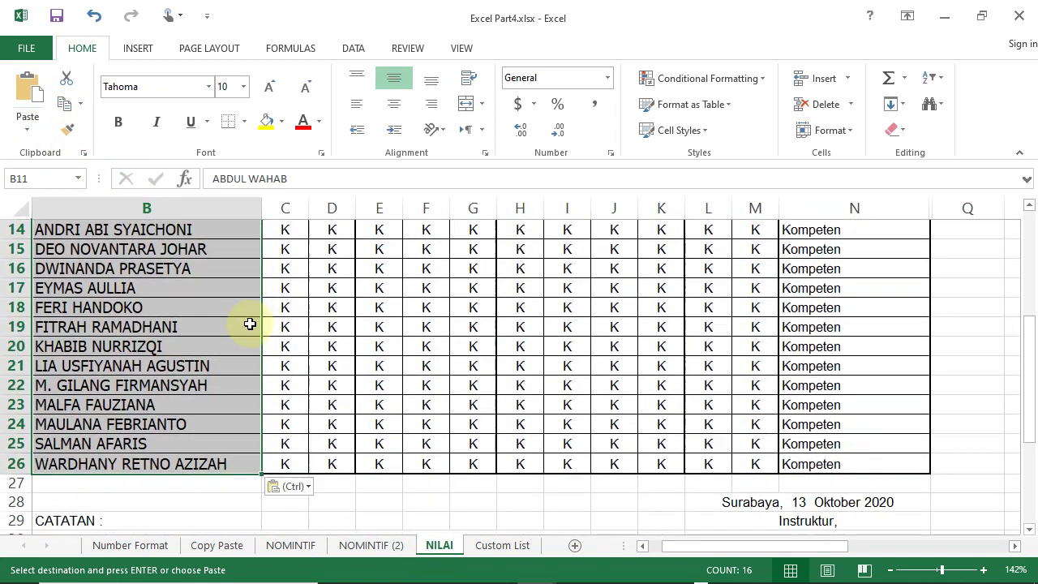
scroll(250, 323, up, 1)
scroll(249, 324, up, 1)
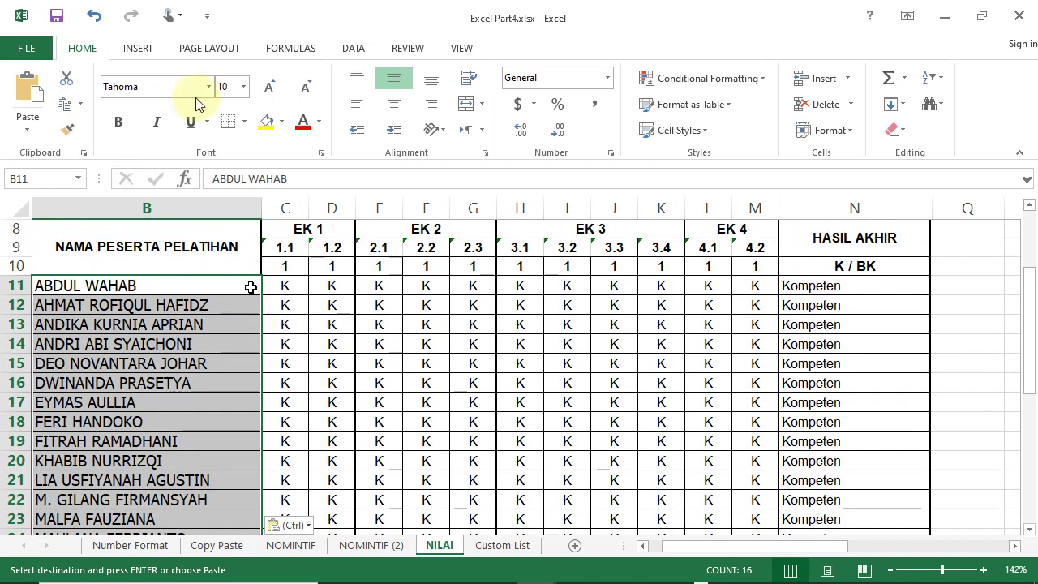
click(93, 16)
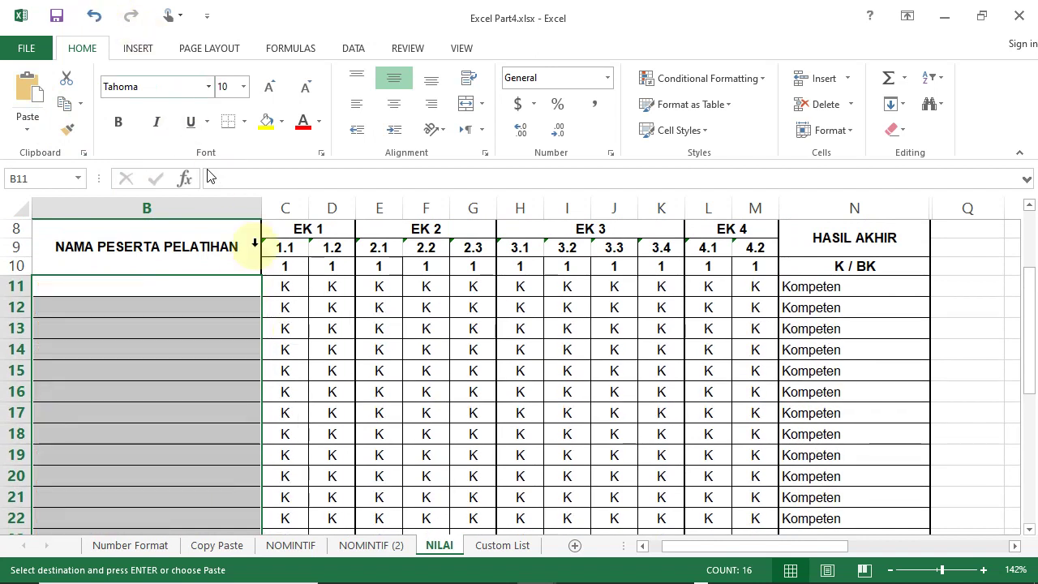
- Link cell B11 of the NILAI sheet to the first participant name with the formula =NOMINTIF!B23
click(217, 295)
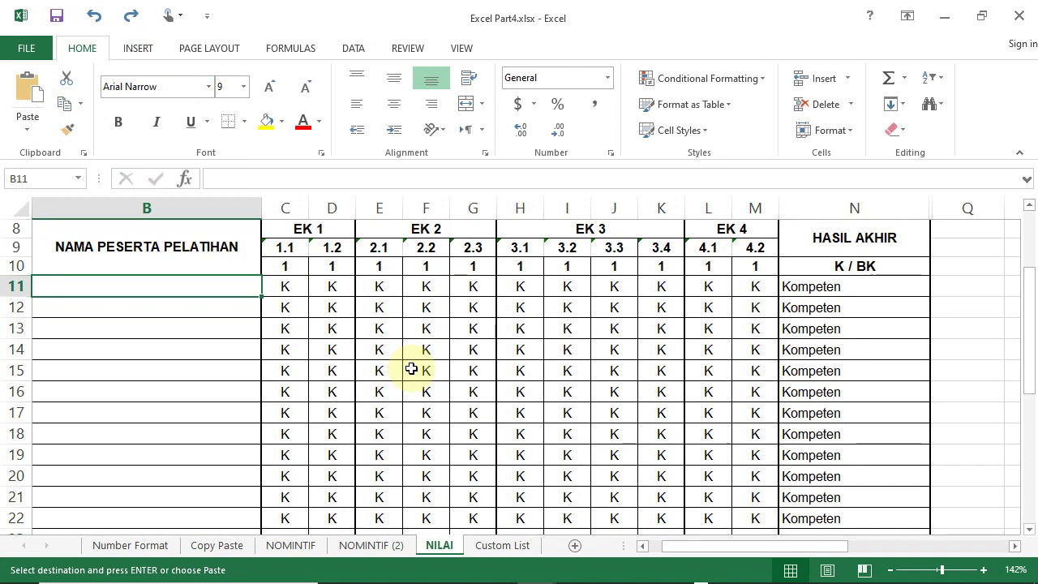
text(=)
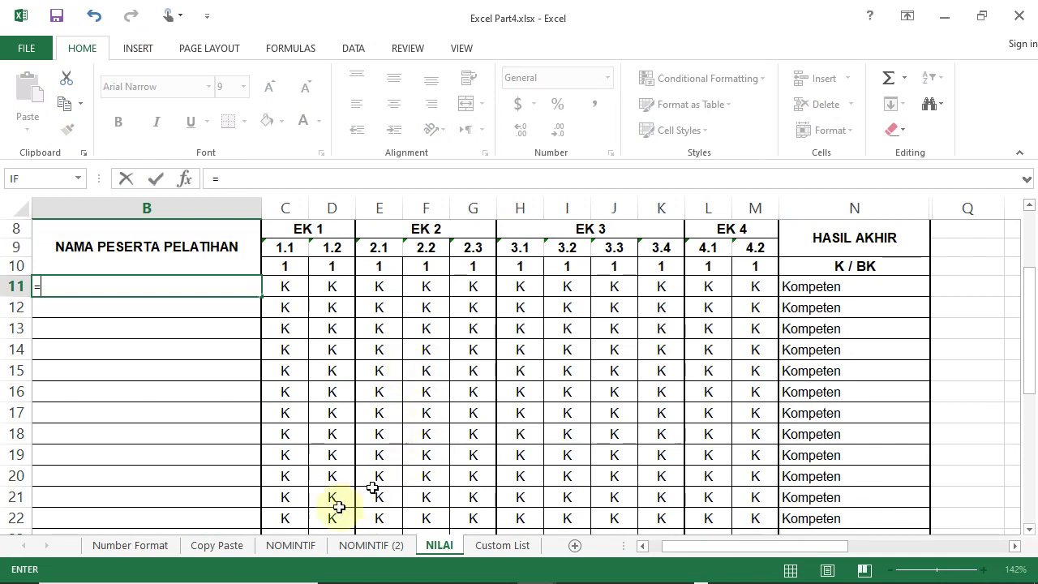
click(298, 547)
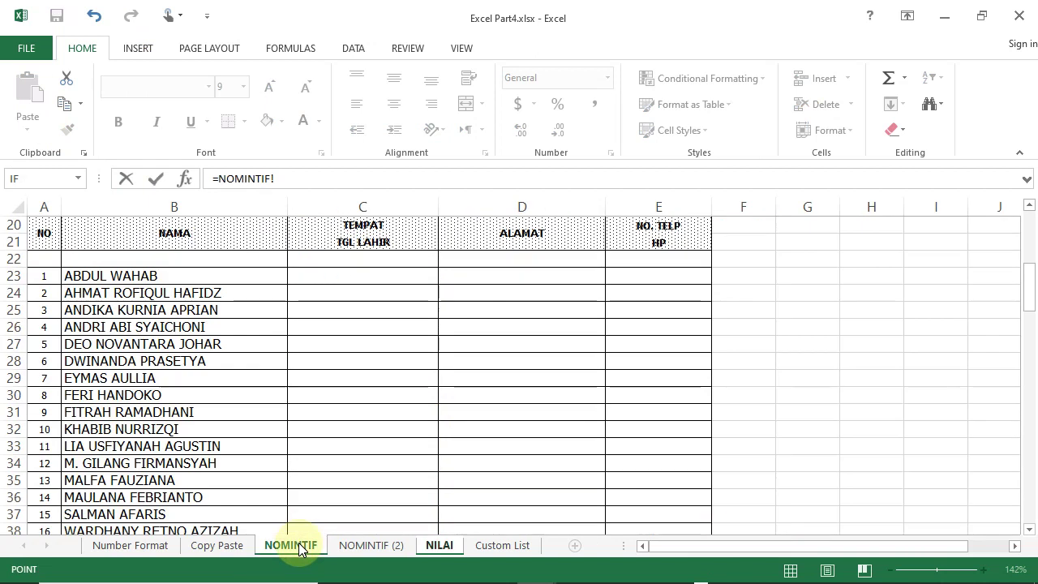
click(181, 277)
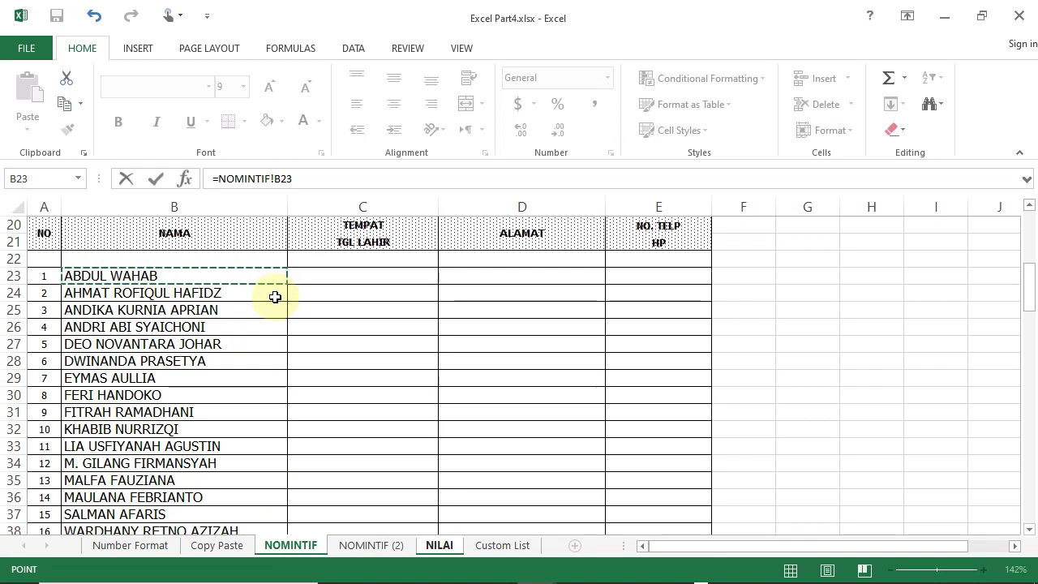
key(Return)
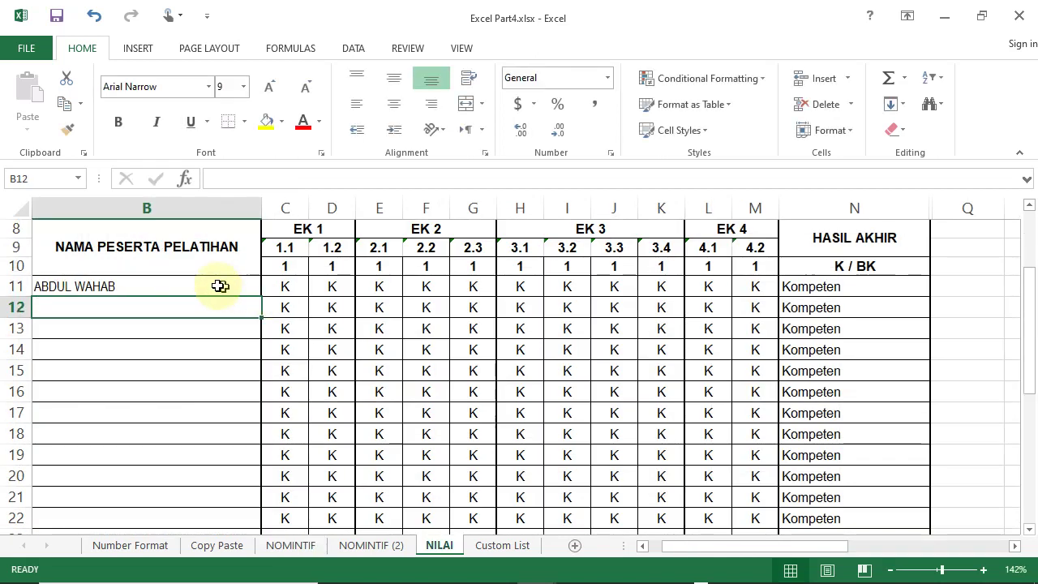
- Fill the link formula in NILAI from B11 down to B26 and compare the names with the NOMINTIF list
click(203, 283)
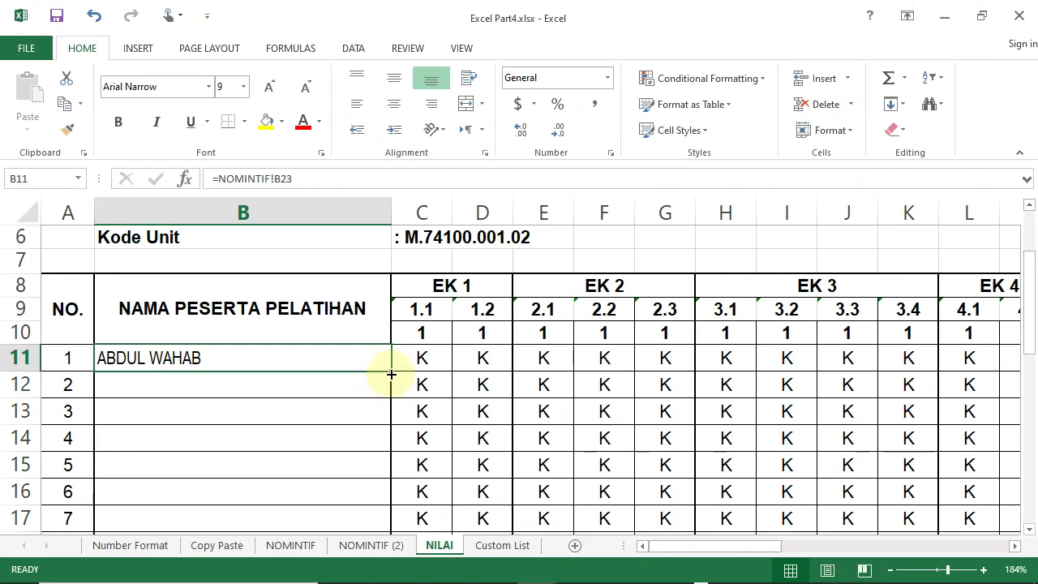
drag(391, 370, 380, 494)
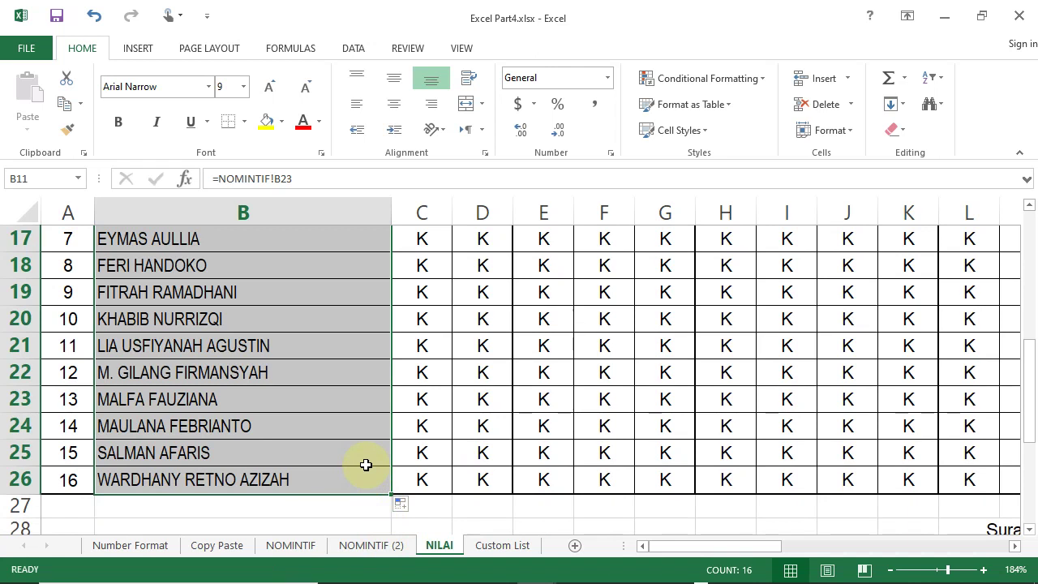
scroll(365, 465, up, 3)
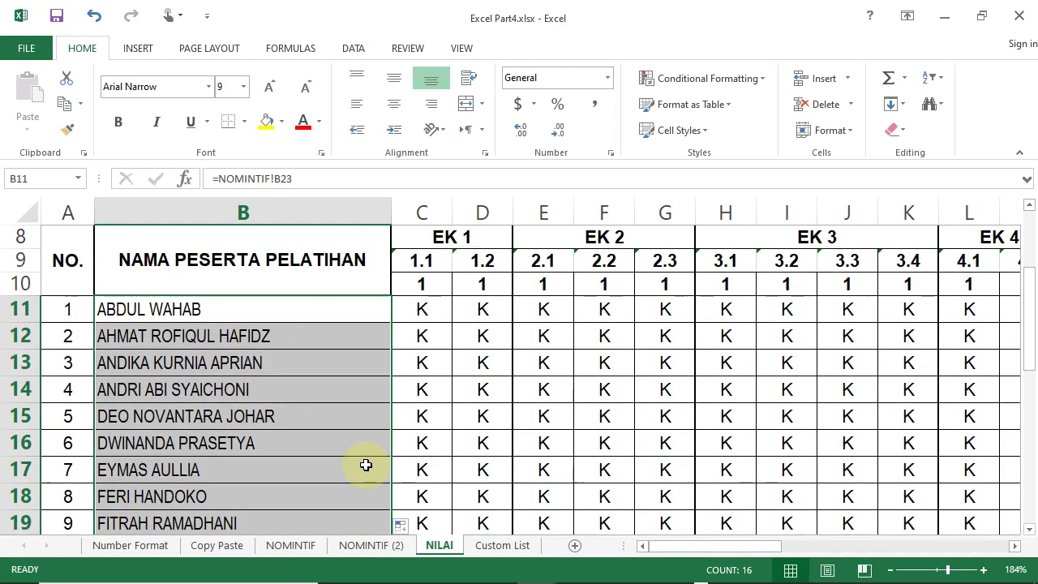
click(297, 316)
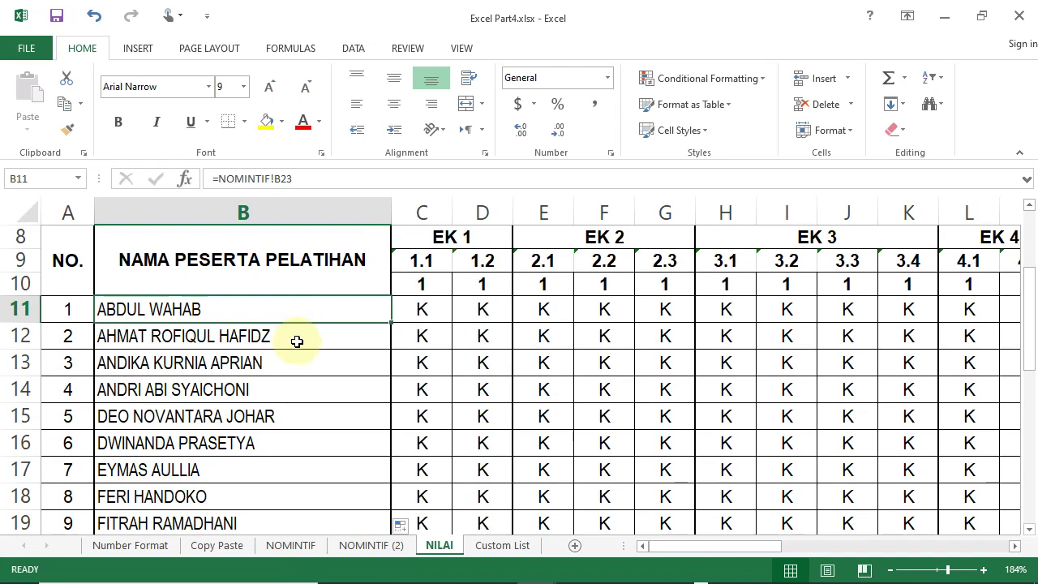
click(299, 548)
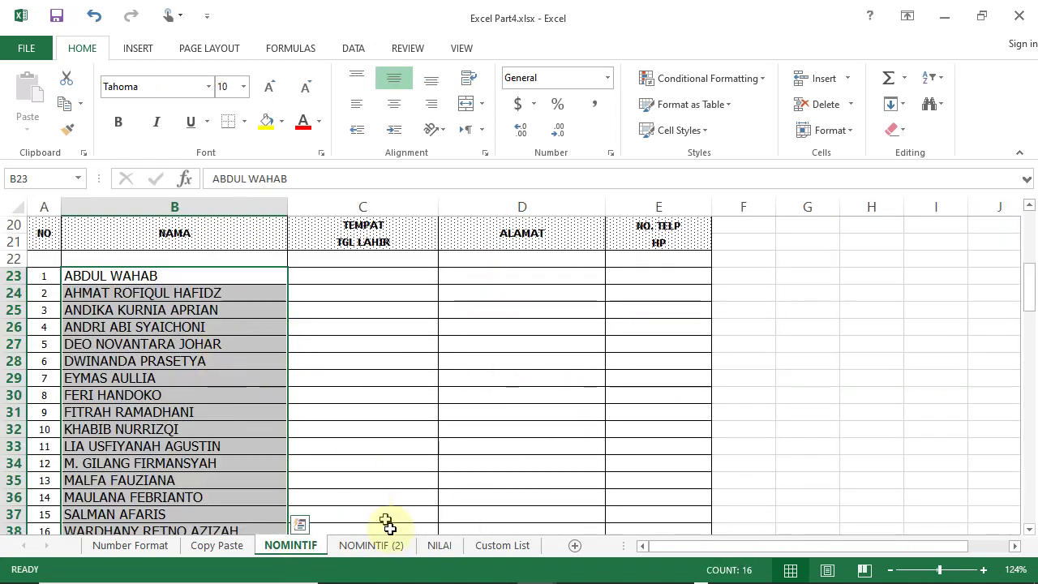
click(423, 550)
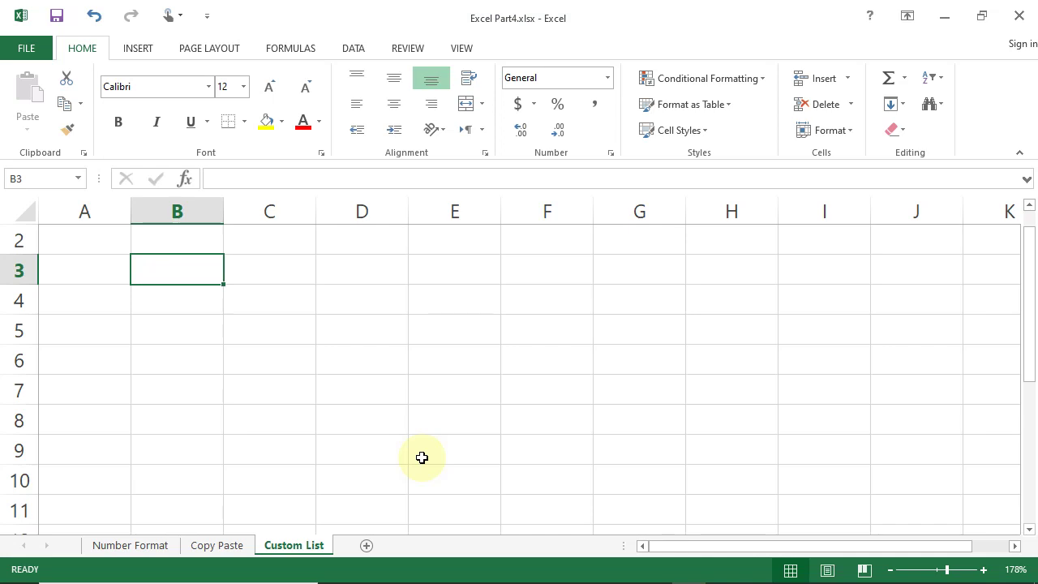
- Enter Jan in cell B3 of the Custom List sheet and autofill the months across to J3 and down to B13
text(Jan)
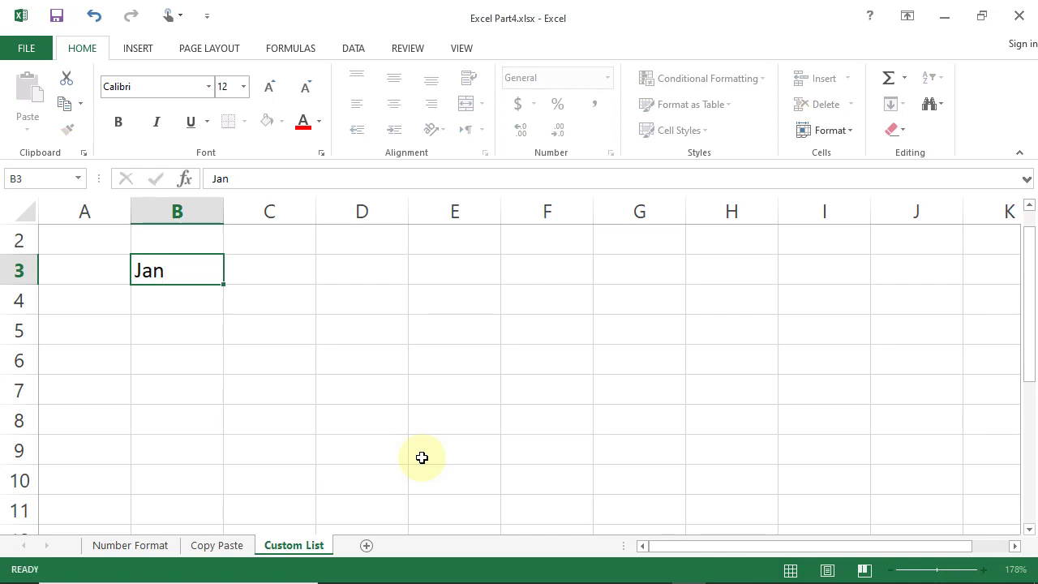
key(Return)
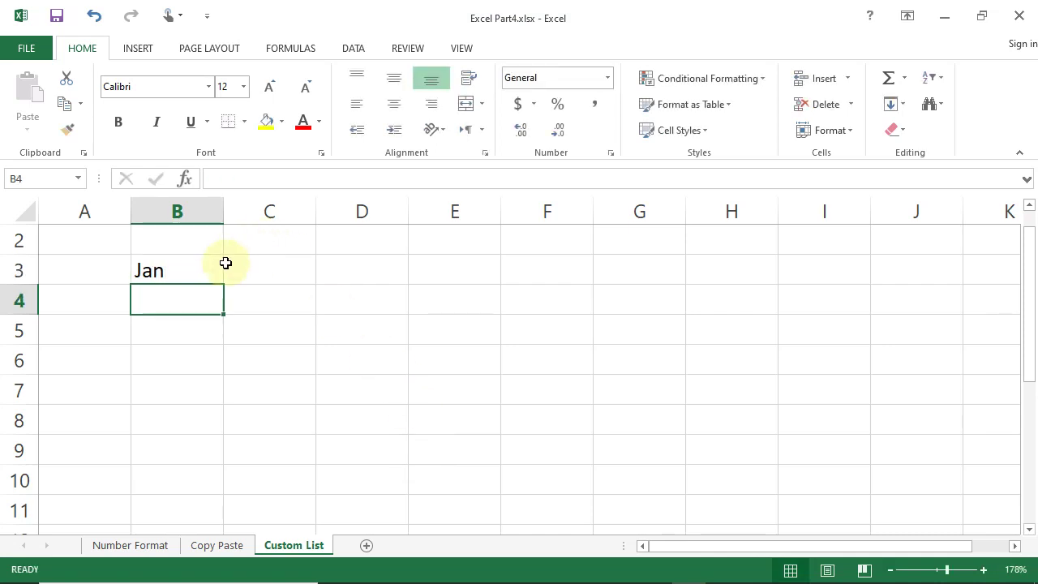
click(210, 266)
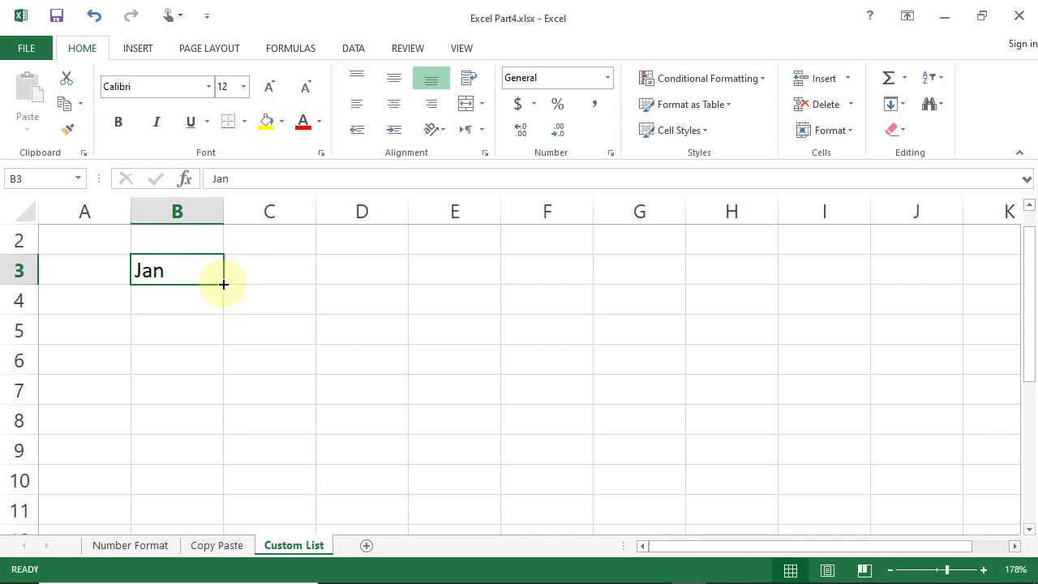
drag(224, 284, 919, 315)
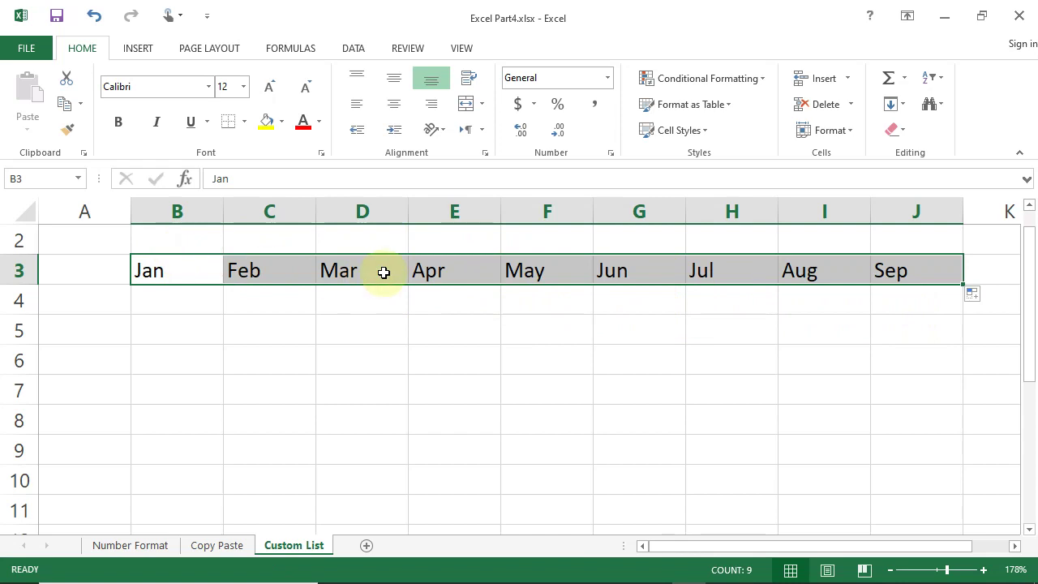
click(201, 272)
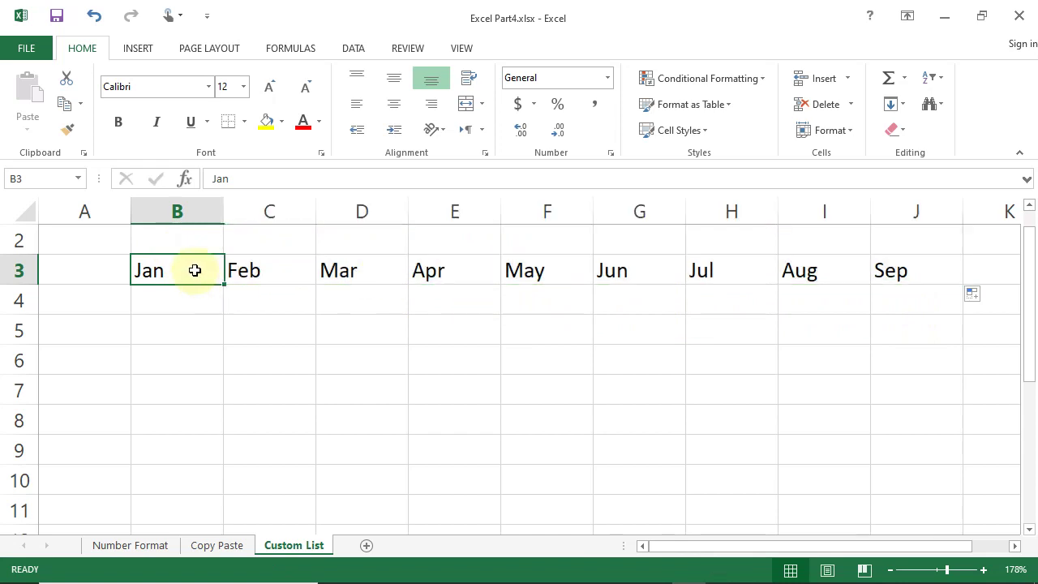
drag(223, 285, 209, 535)
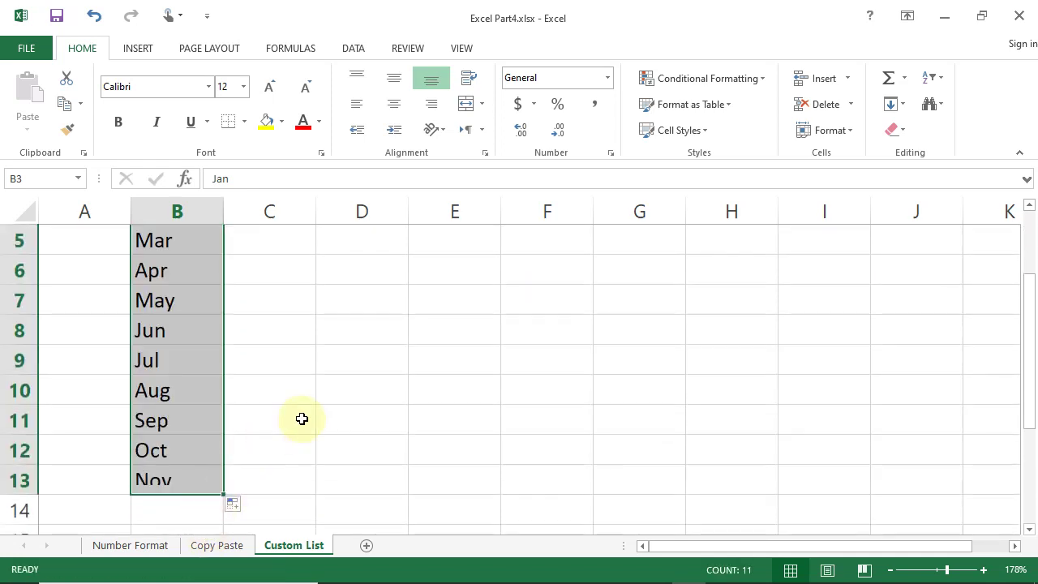
scroll(301, 419, up, 2)
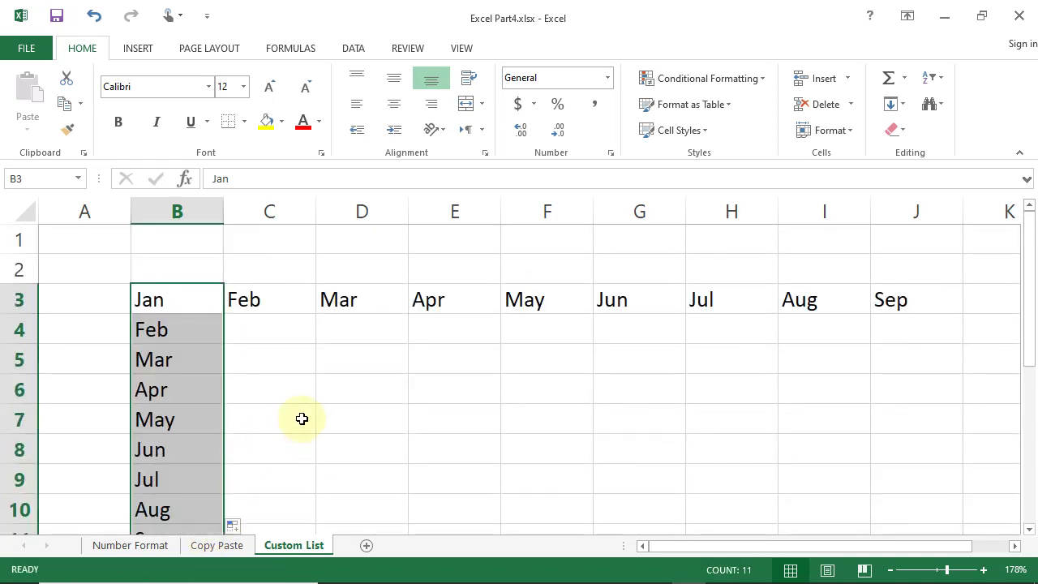
click(301, 419)
- Enter January in cell D6 and autofill the full month names across to I6 and down to D14
click(389, 389)
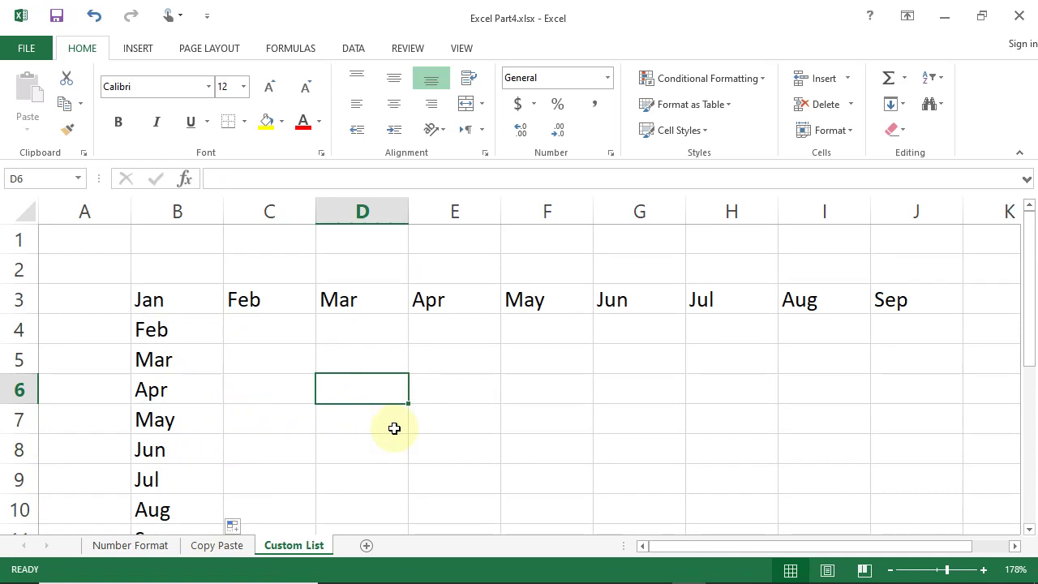
text(January)
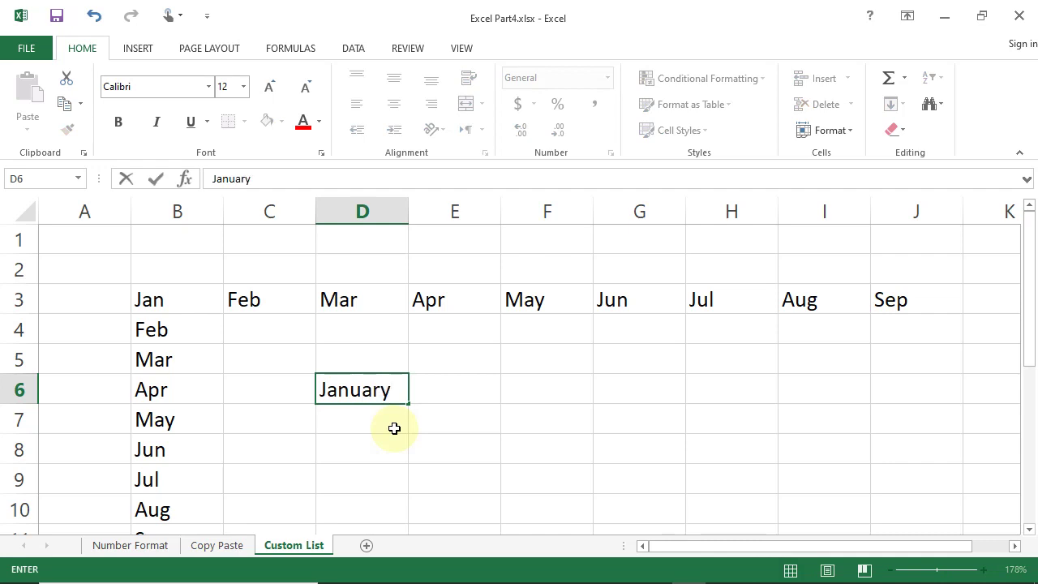
key(Return)
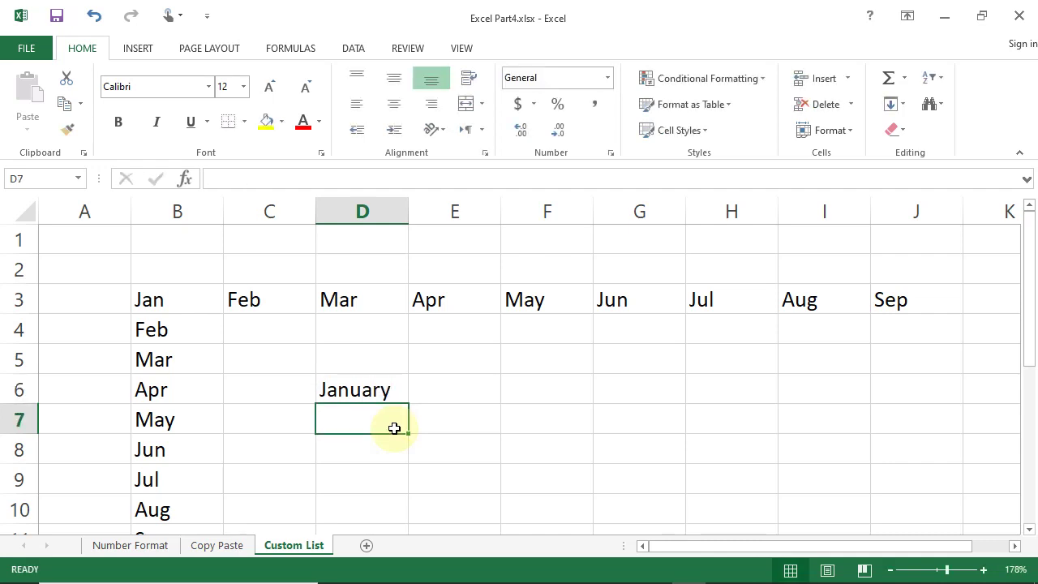
click(388, 390)
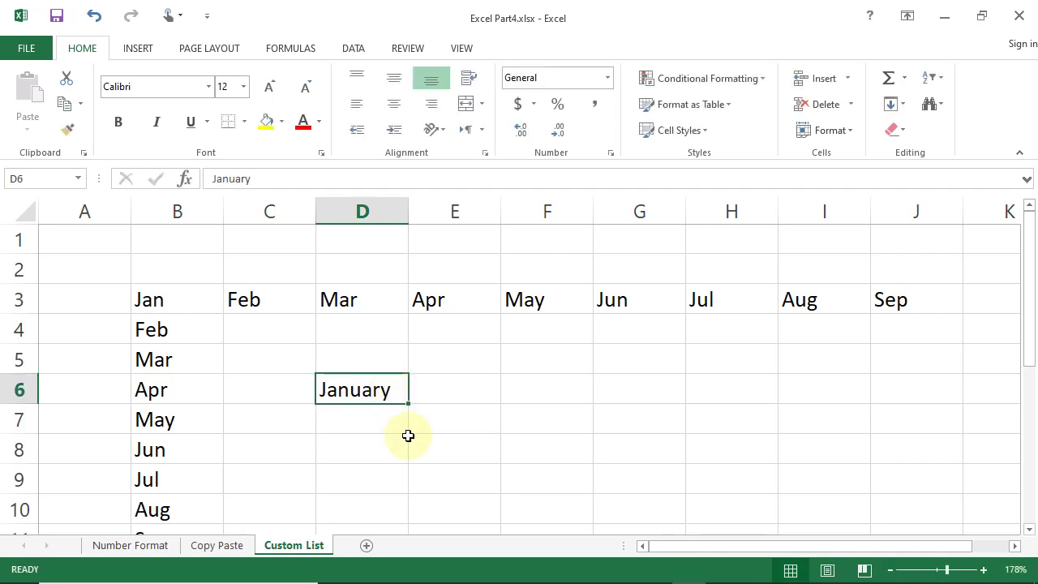
drag(411, 403, 841, 412)
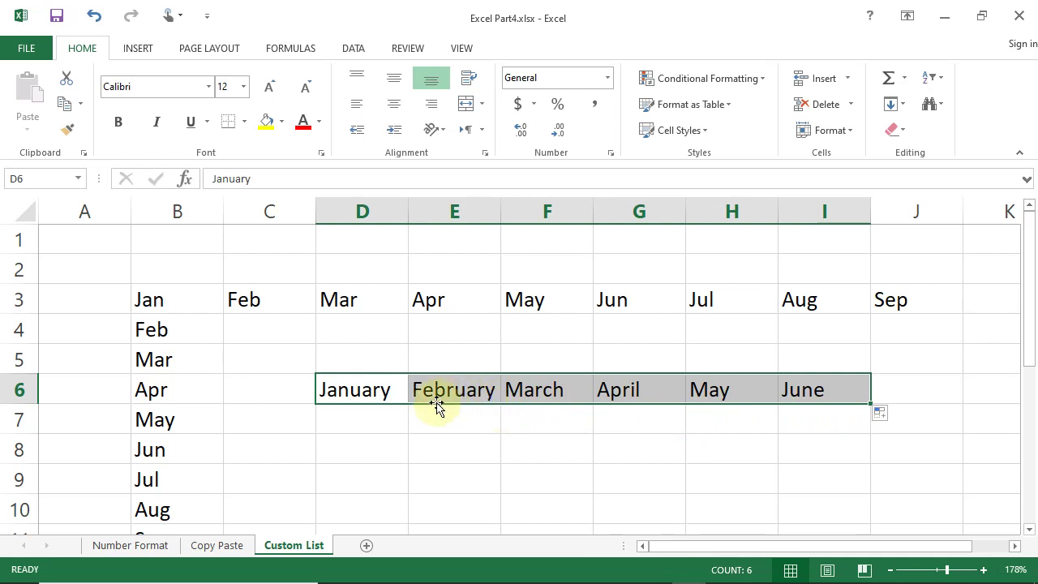
click(389, 394)
drag(408, 406, 404, 540)
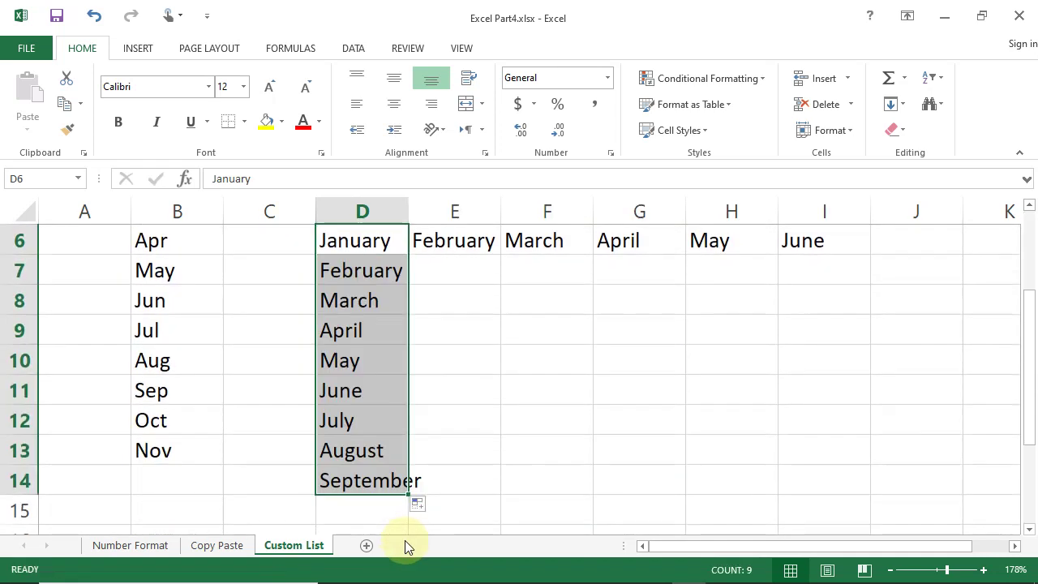
- Enter Senin in cell F10 and autofill it across to J10 and down to F17
click(538, 367)
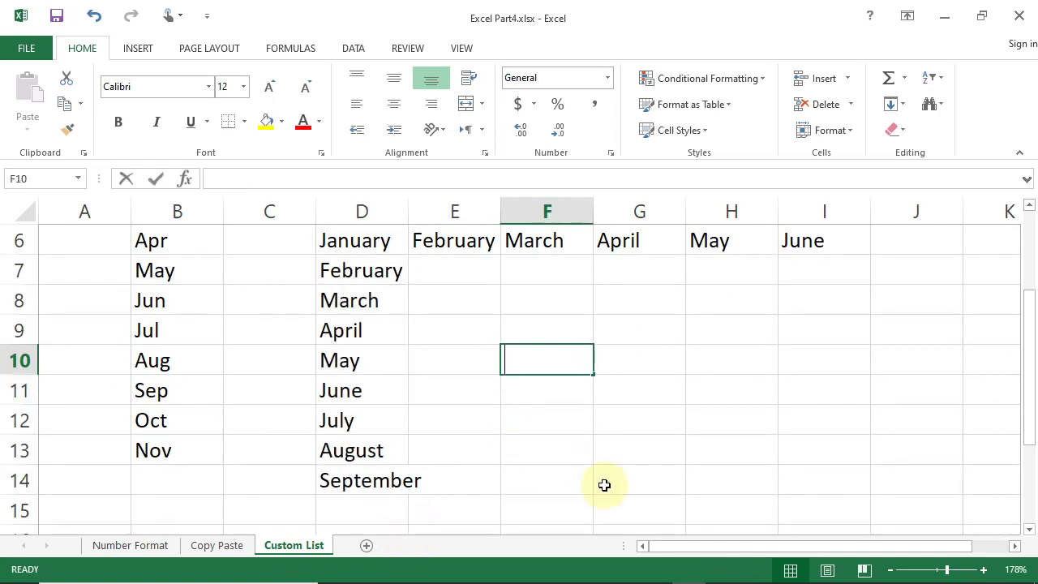
text(Senin)
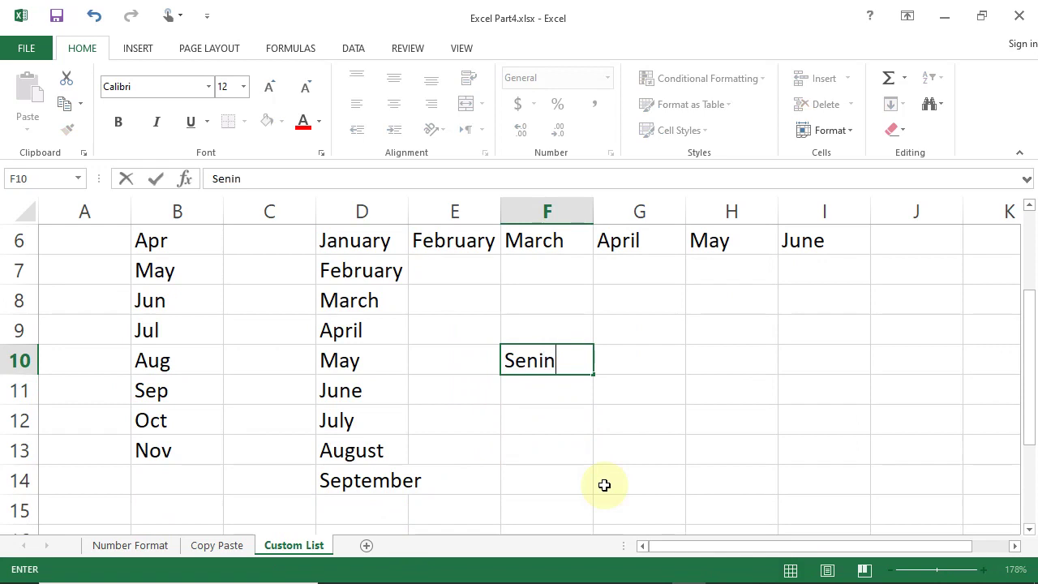
key(Return)
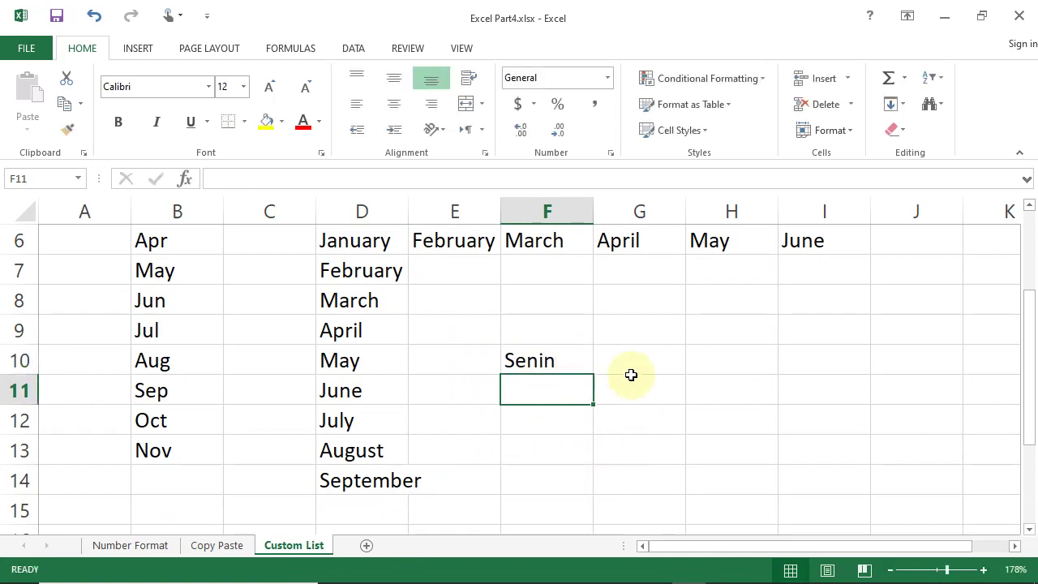
click(570, 365)
drag(594, 376, 938, 382)
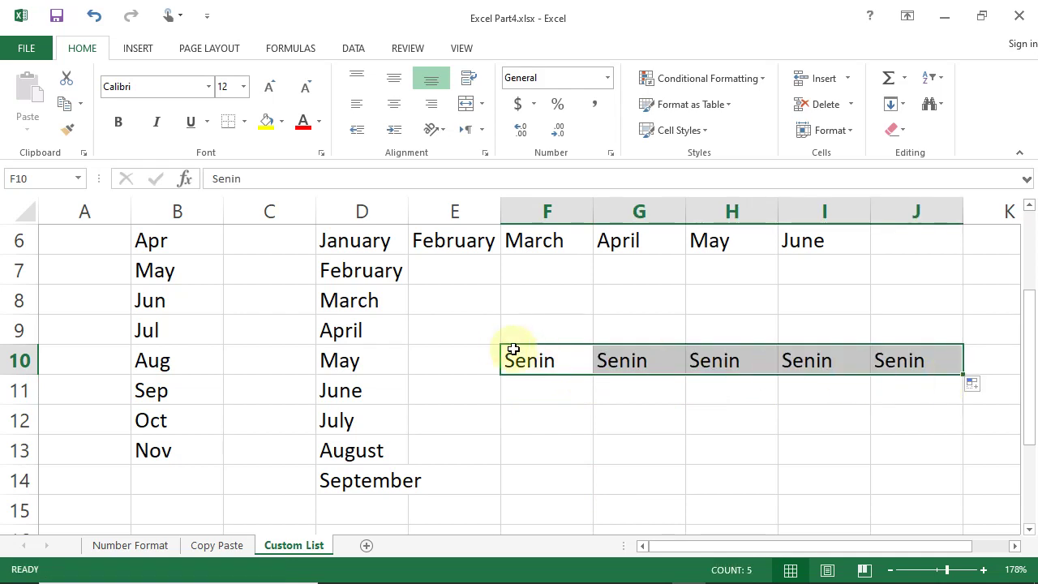
click(519, 359)
drag(594, 376, 578, 540)
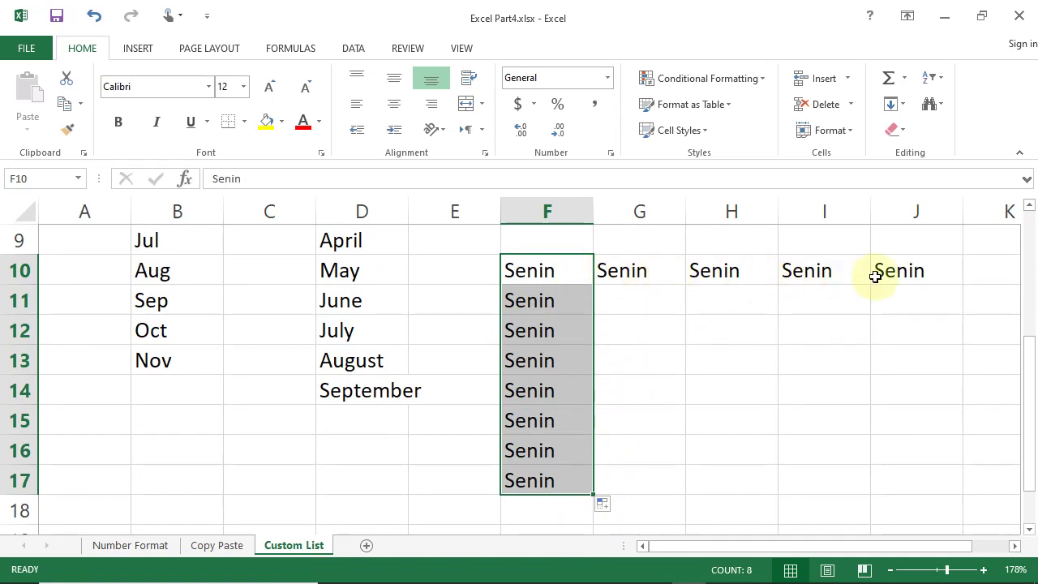
click(529, 263)
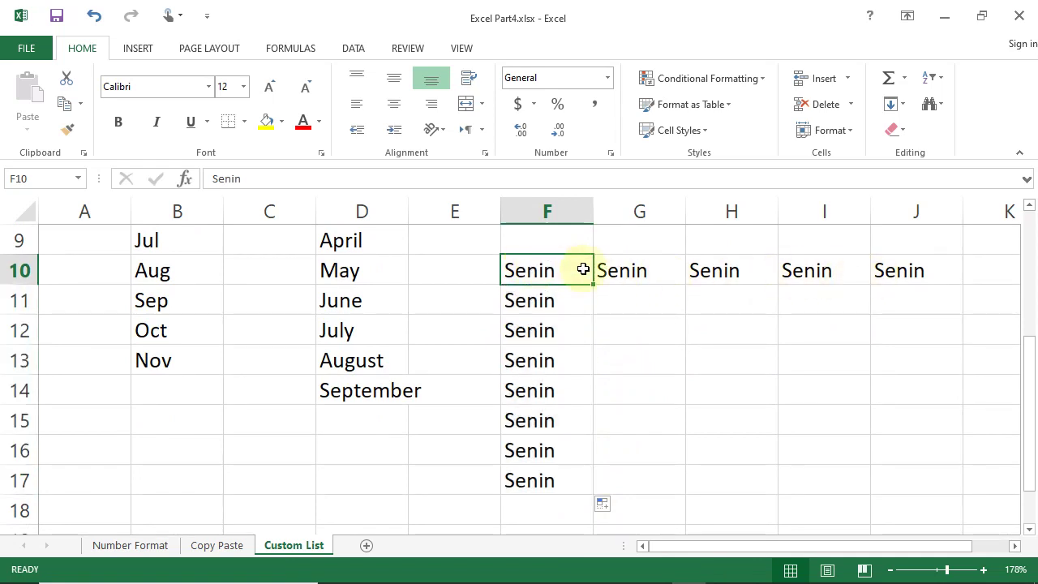
click(647, 268)
click(732, 268)
click(799, 270)
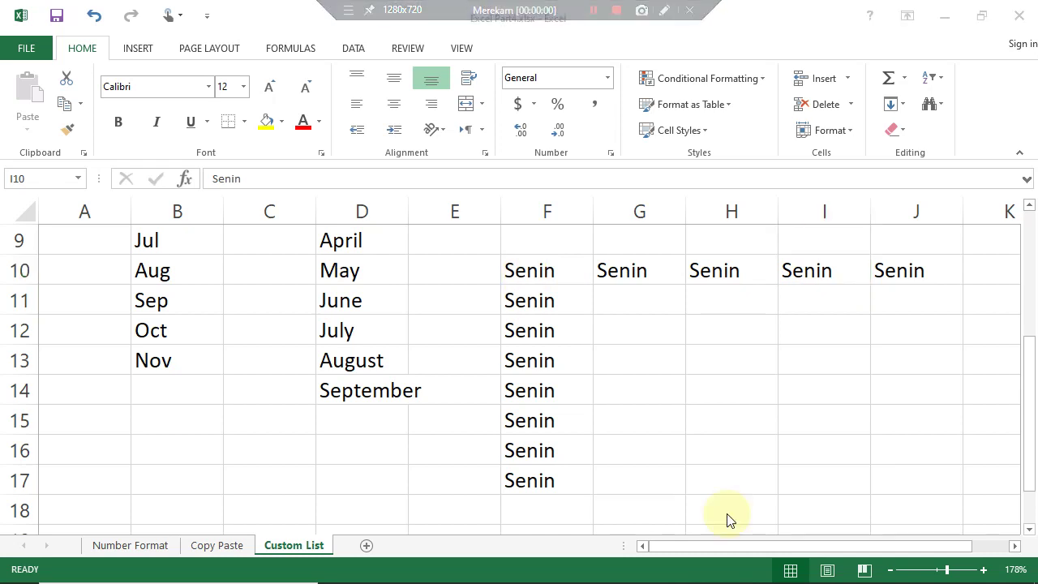
- Open the custom lists editor from Excel's advanced options
click(20, 50)
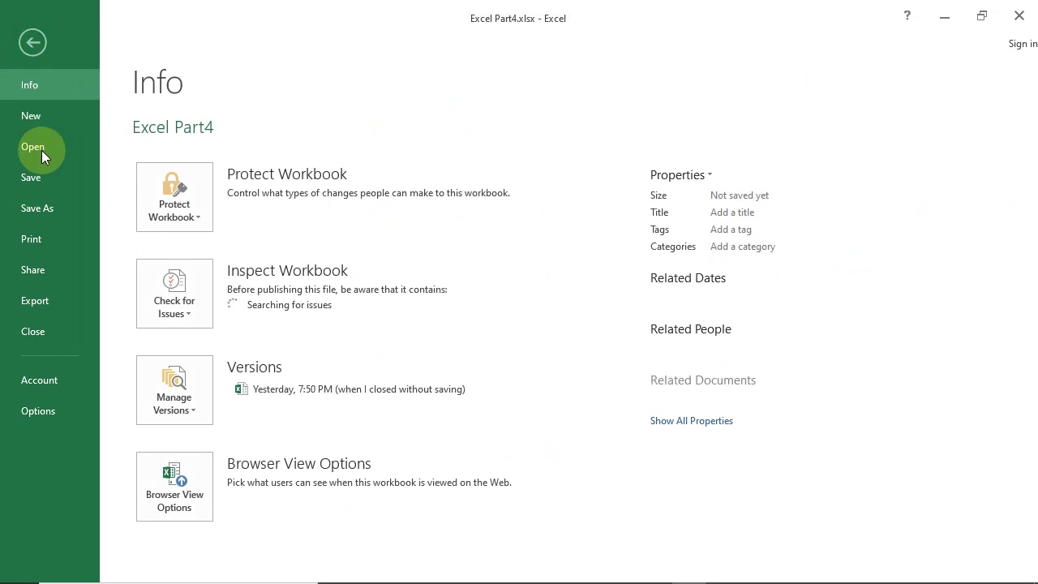
click(68, 413)
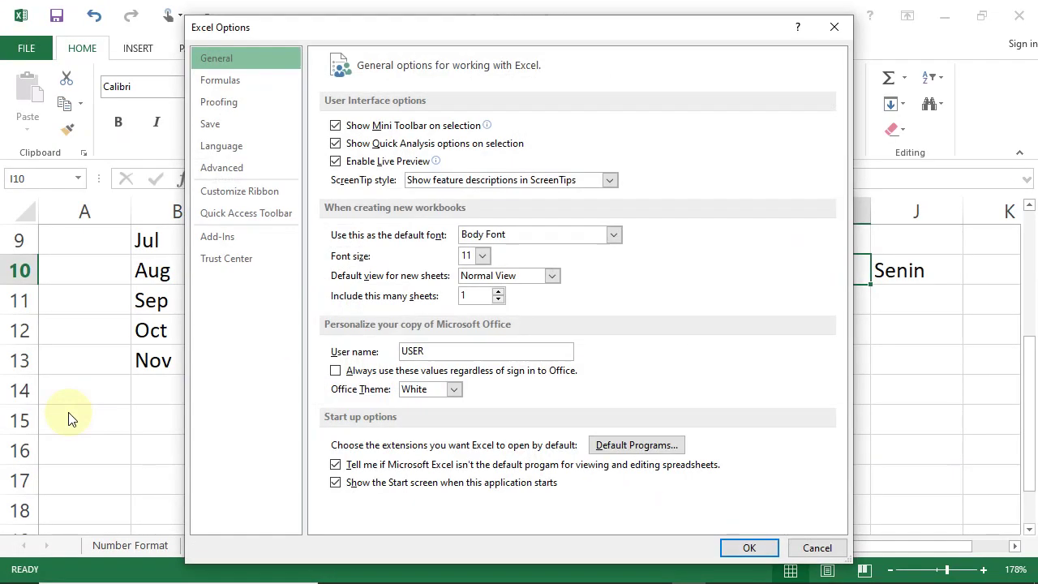
click(259, 170)
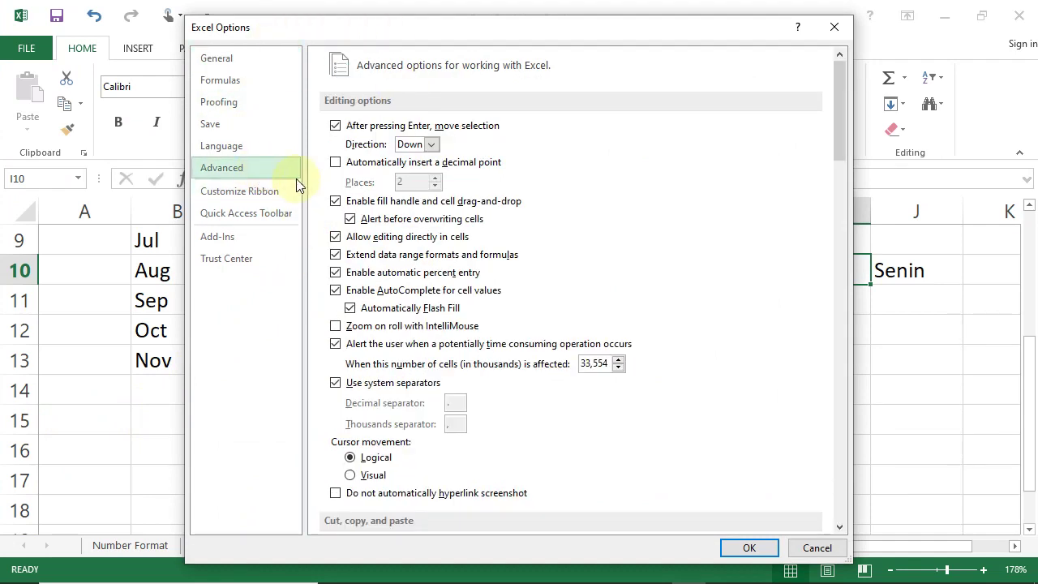
drag(841, 137, 846, 498)
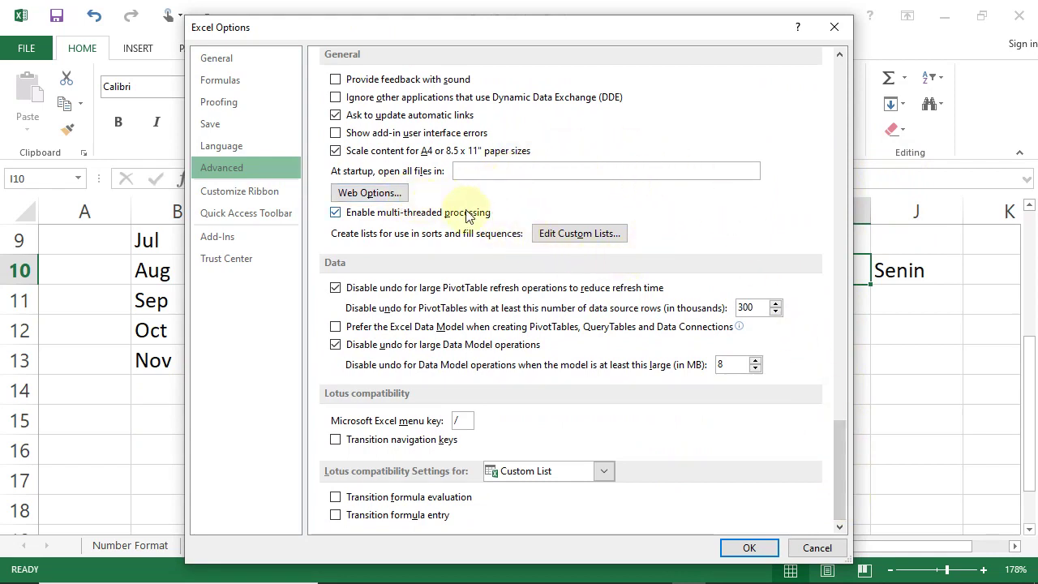
click(574, 234)
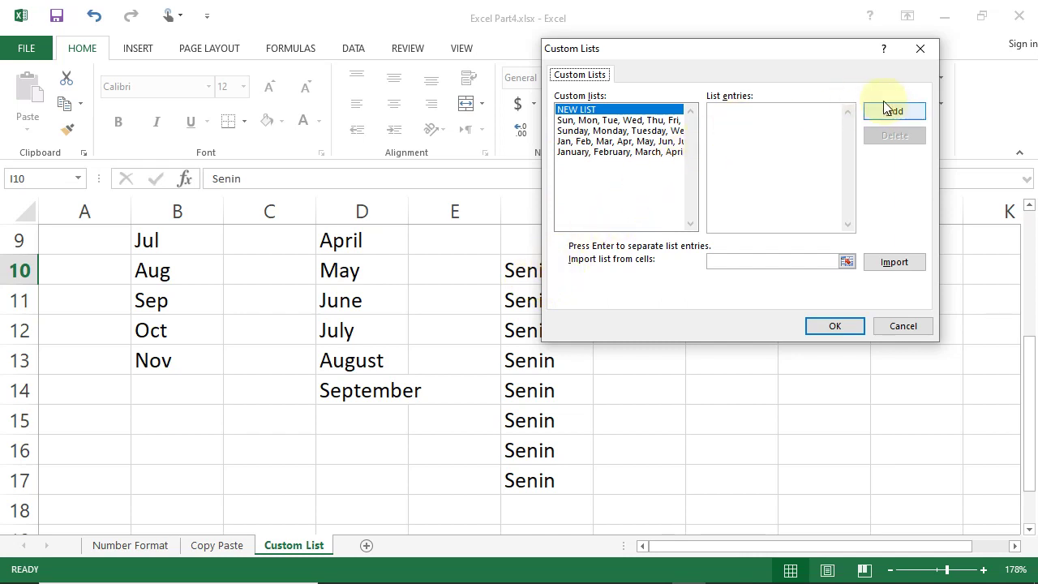
- Add the custom list SENIN, SELASA, RABU, KAMIS, JUMAT, SABTU, MINGGU and accept the options
click(741, 139)
text(SE)
key(BackSpace)
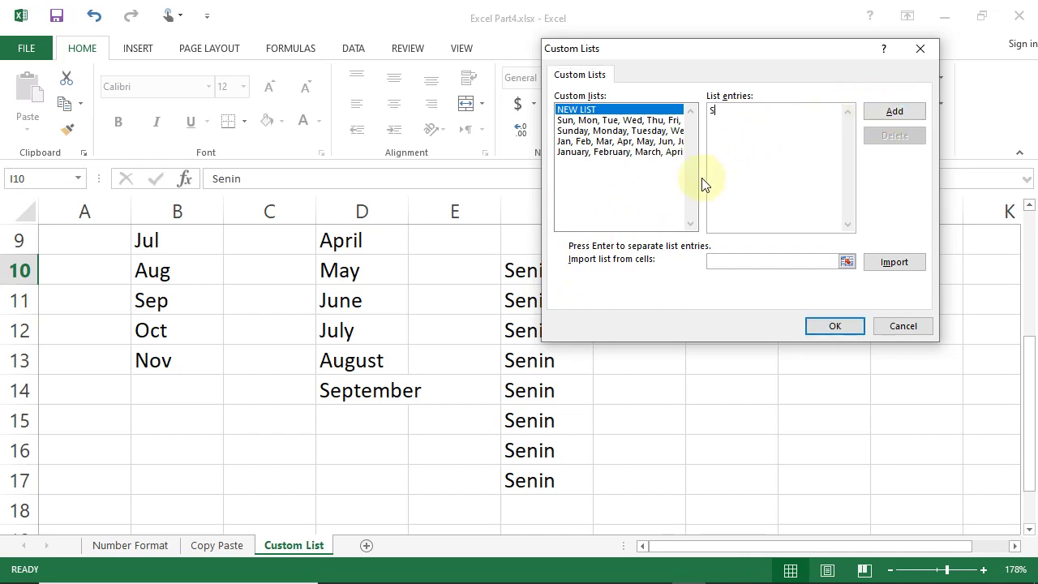
text(ENIN, SELASA, RABU, KAMIS, JUMAT, SAB)
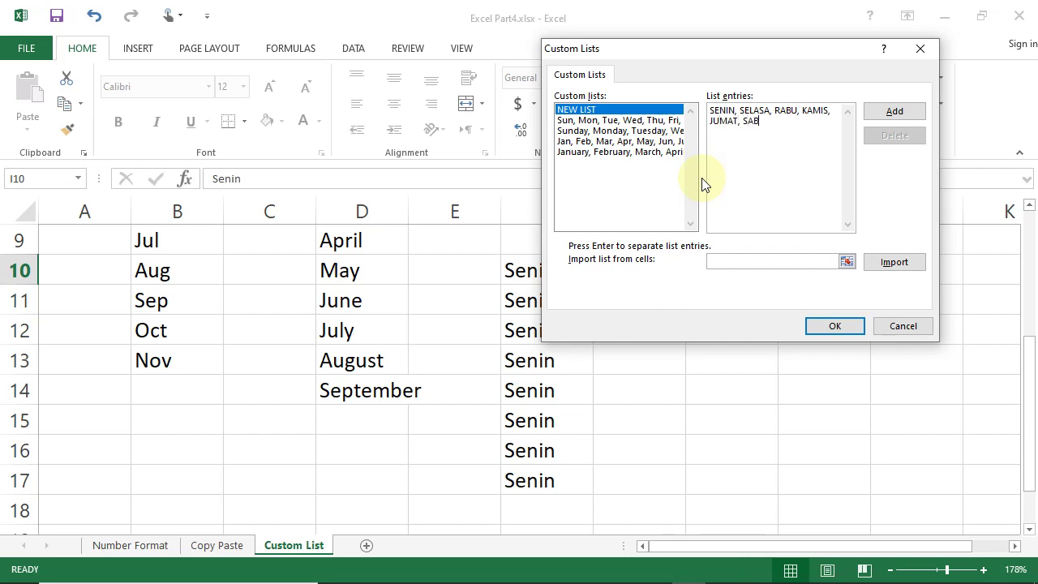
text(TU, MINGGU)
click(887, 112)
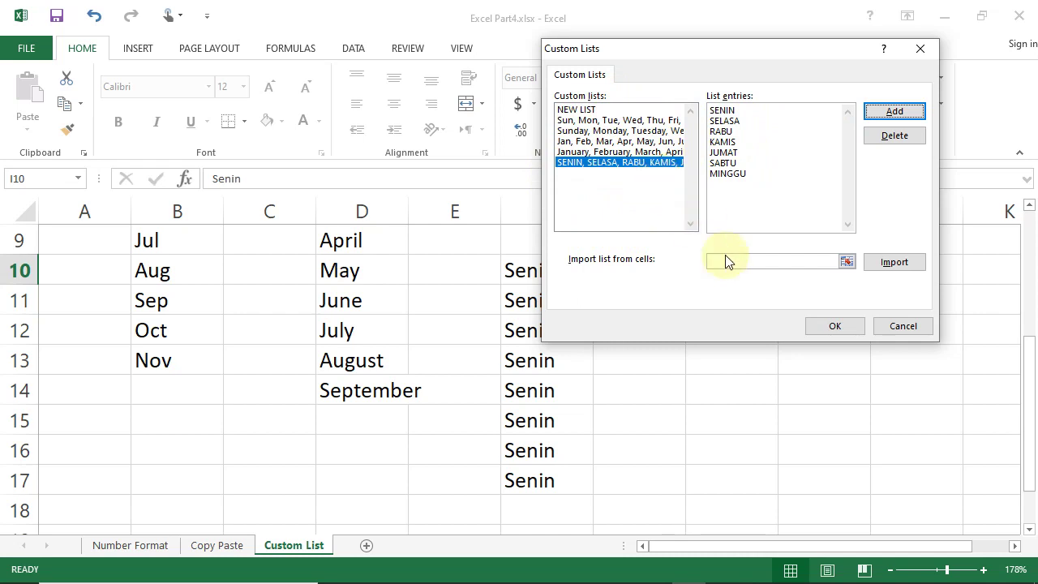
click(828, 326)
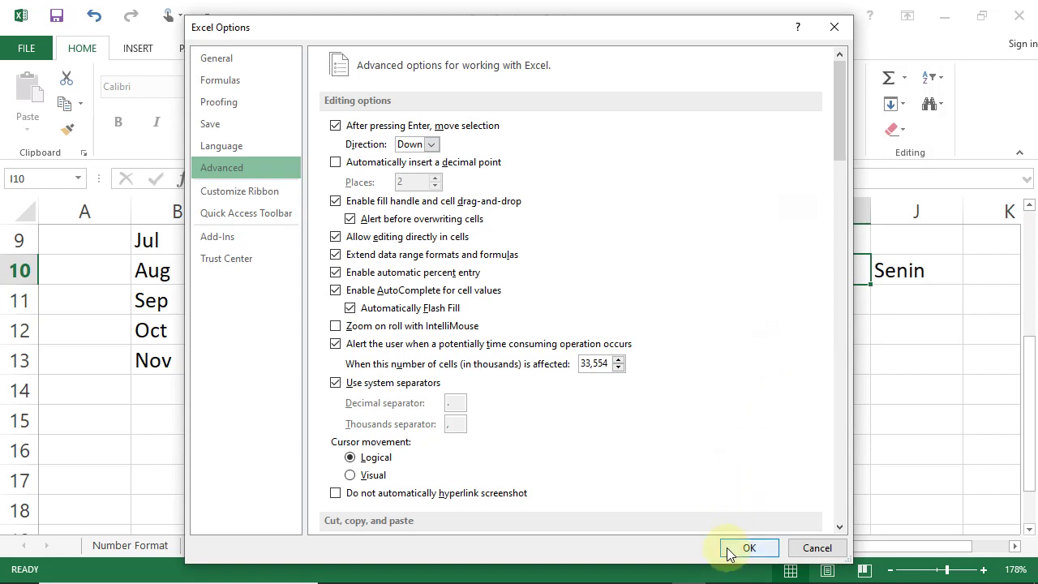
click(728, 551)
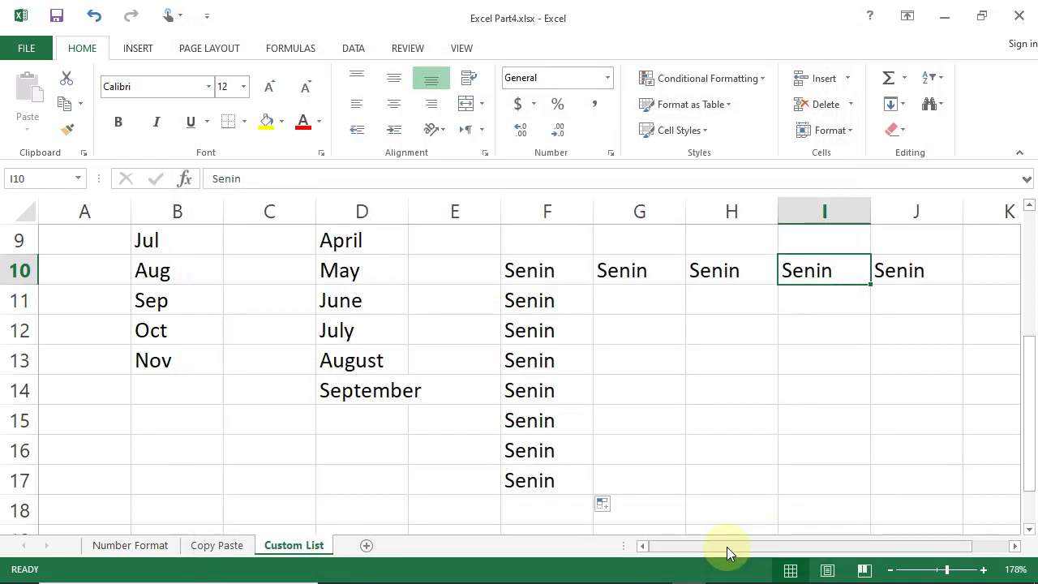
- Enter SENIN in cell H13 and autofill the Indonesian day names across to V13
scroll(707, 455, down, 2)
scroll(706, 454, up, 1)
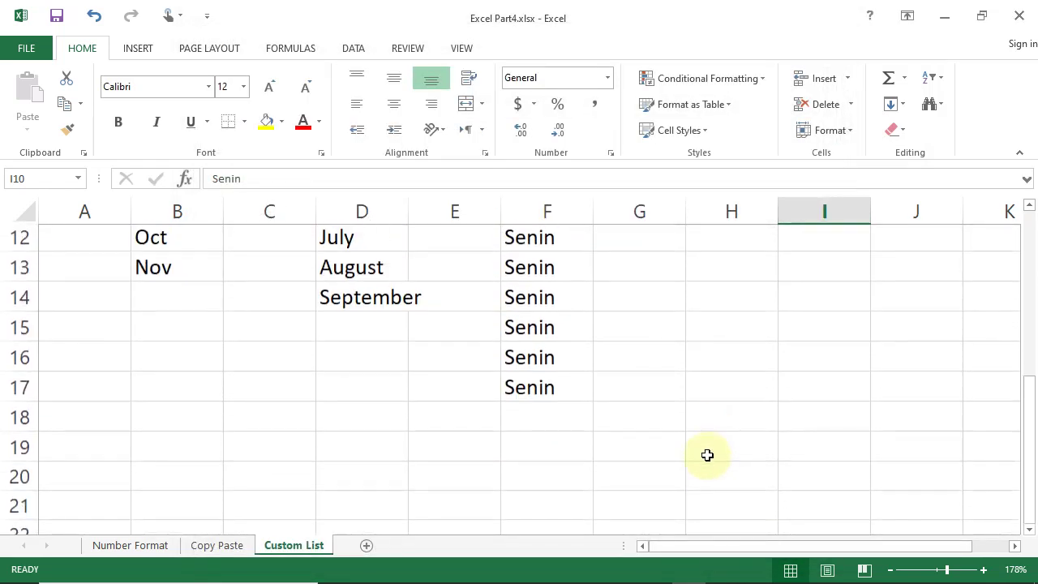
scroll(702, 424, up, 1)
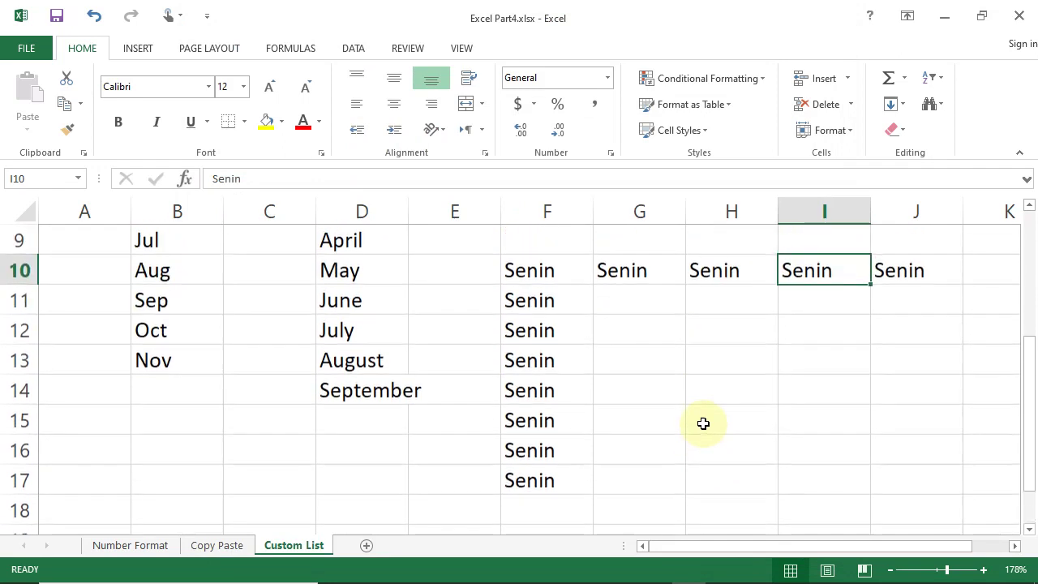
click(675, 356)
click(706, 359)
text(SENIN)
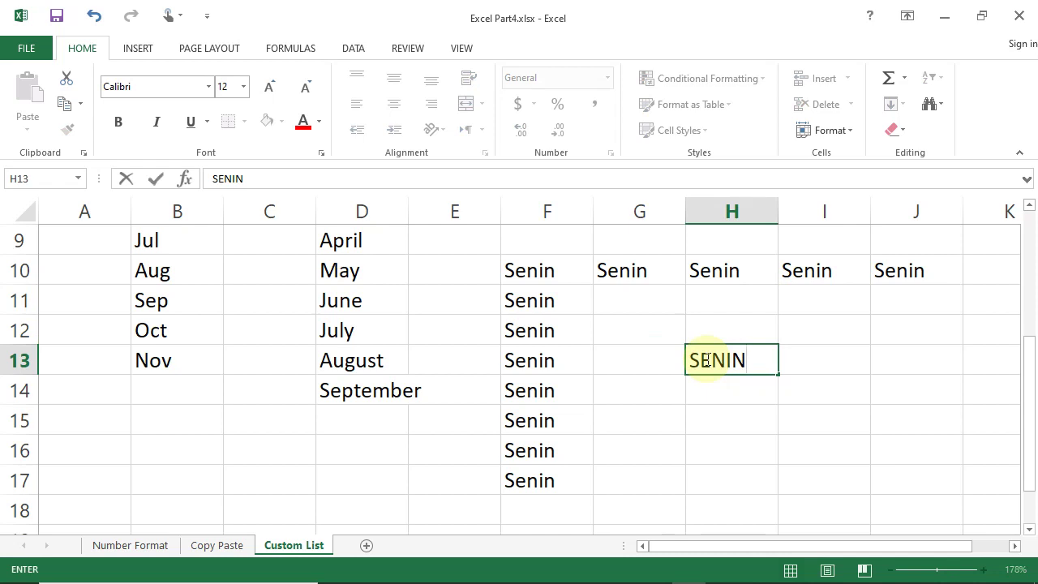
key(Return)
click(706, 359)
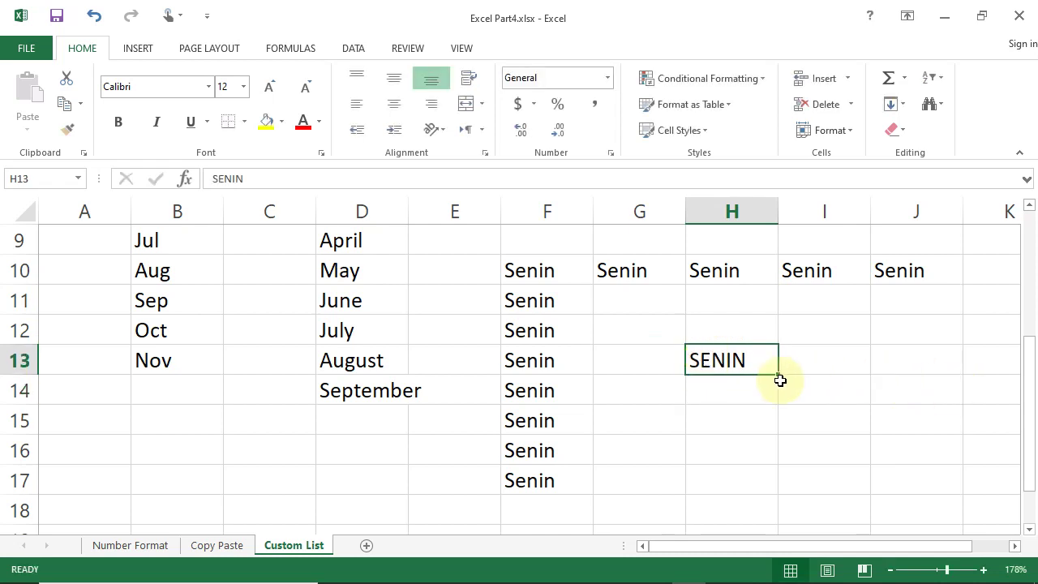
drag(778, 371, 851, 377)
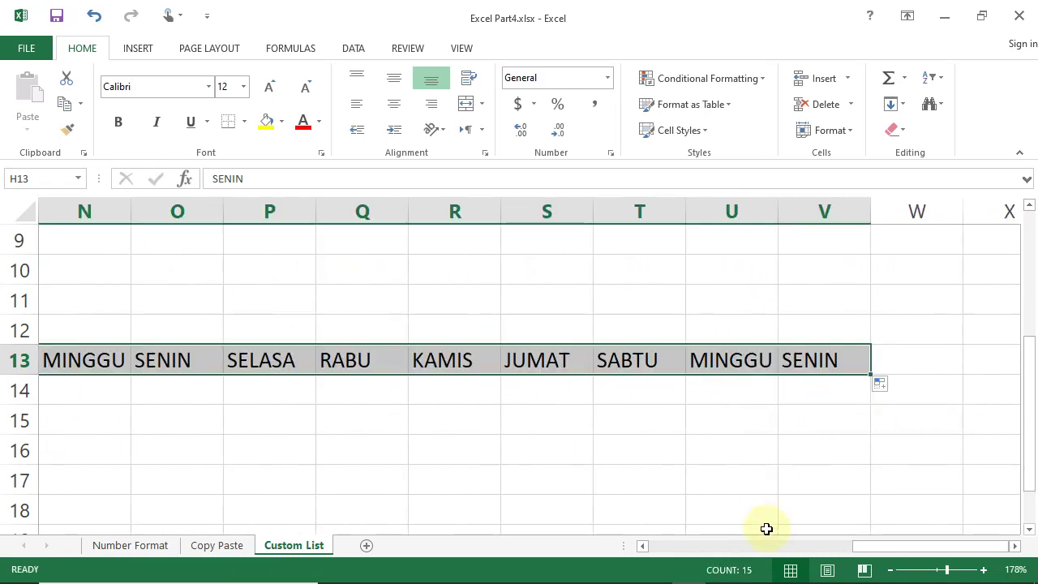
drag(869, 550, 685, 550)
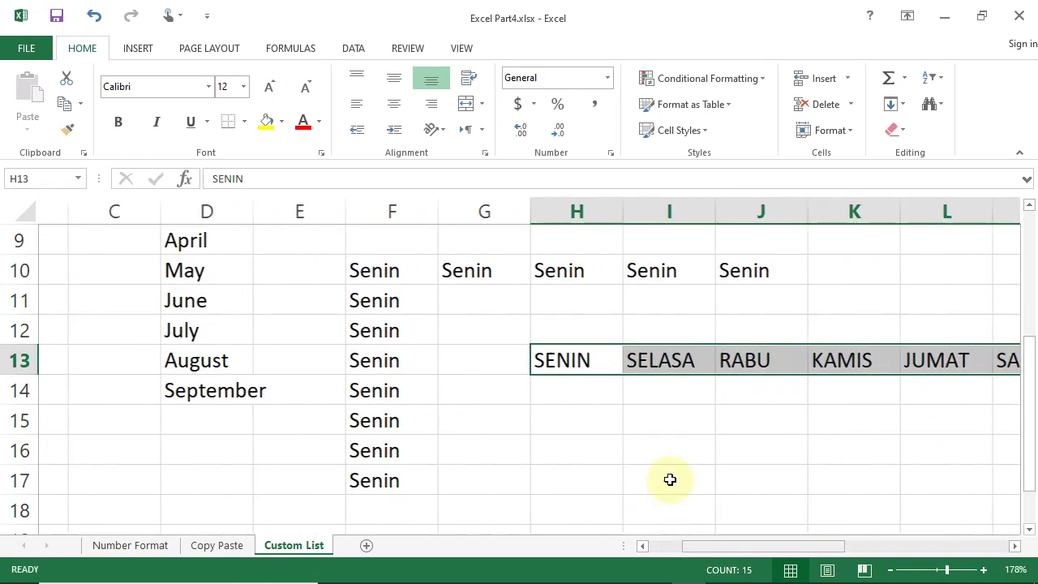
- Autofill the Indonesian day names from cell H13 down to H31
click(559, 360)
drag(594, 376, 654, 441)
scroll(654, 441, up, 5)
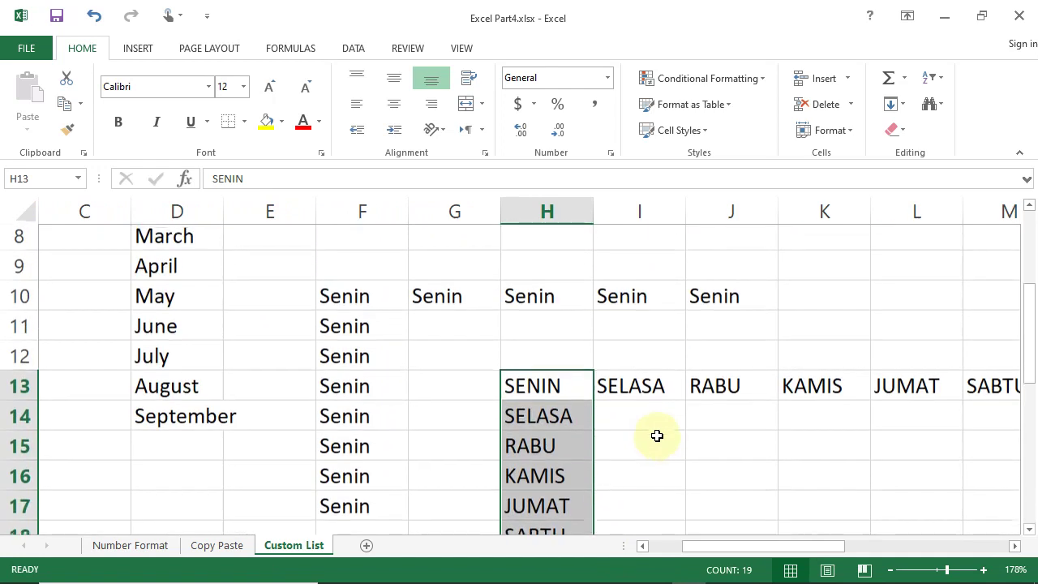